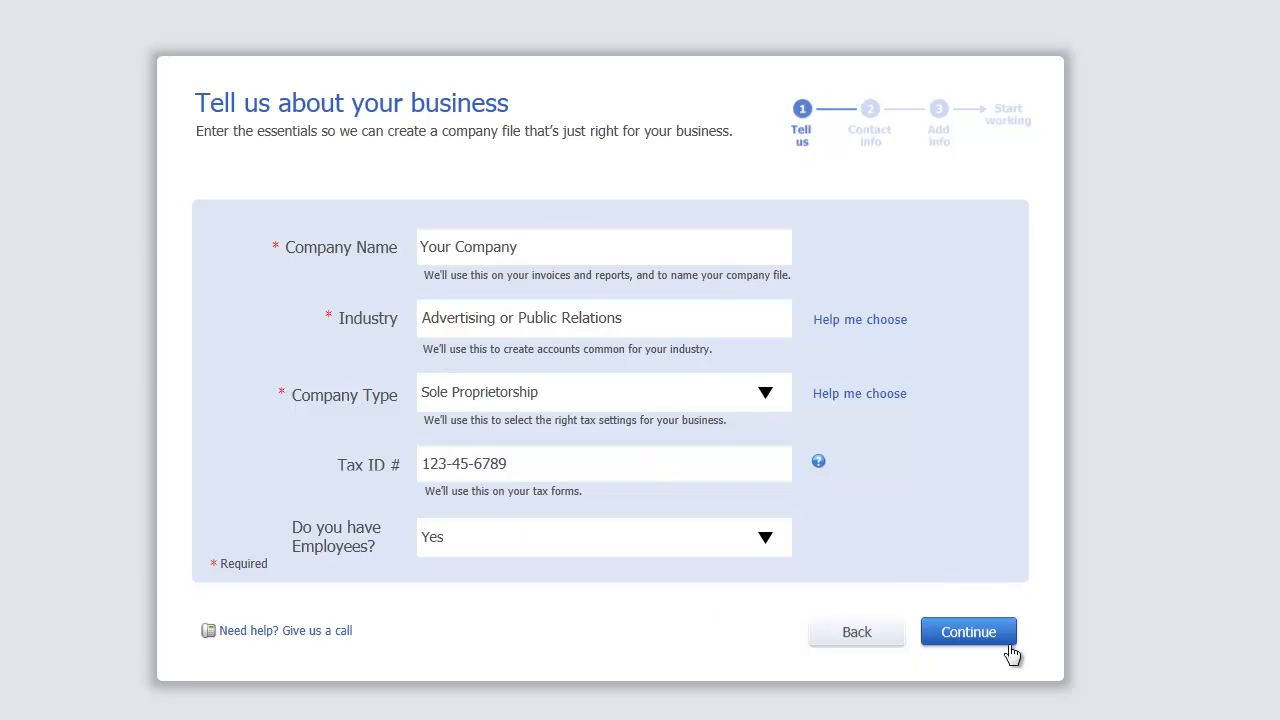
Step: Move on to the business contact details and create the company file with them
click(974, 633)
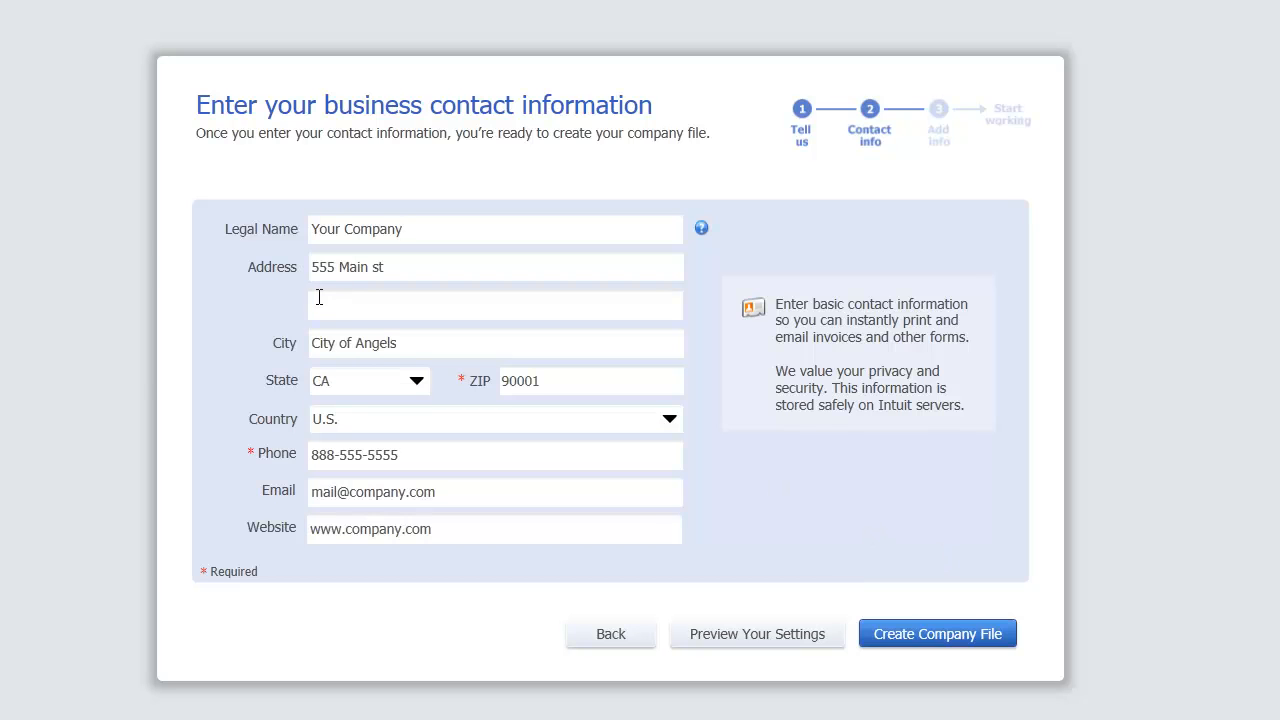
click(921, 647)
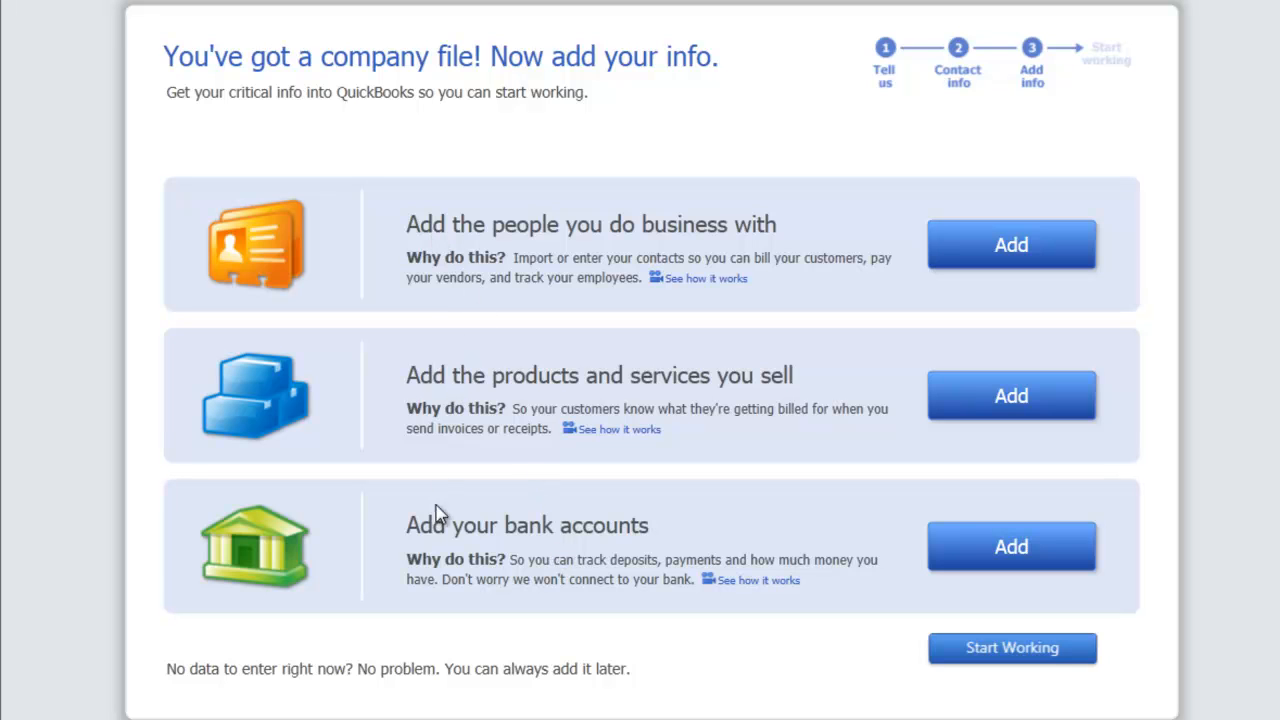
Step: Add bank account 'Bank 1' with its account number and a 500,000 opening balance dated 11/30/2013
click(1012, 550)
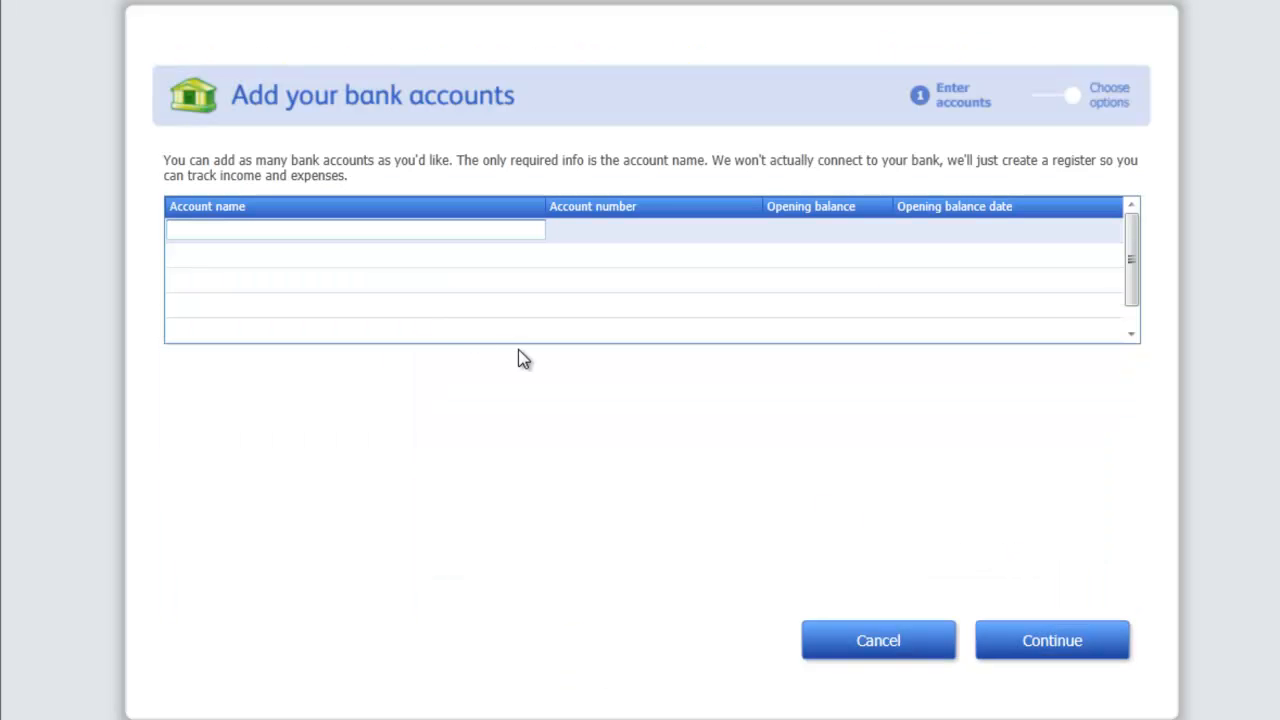
text(Bank 1)
key(Tab)
text(123456789)
key(Tab)
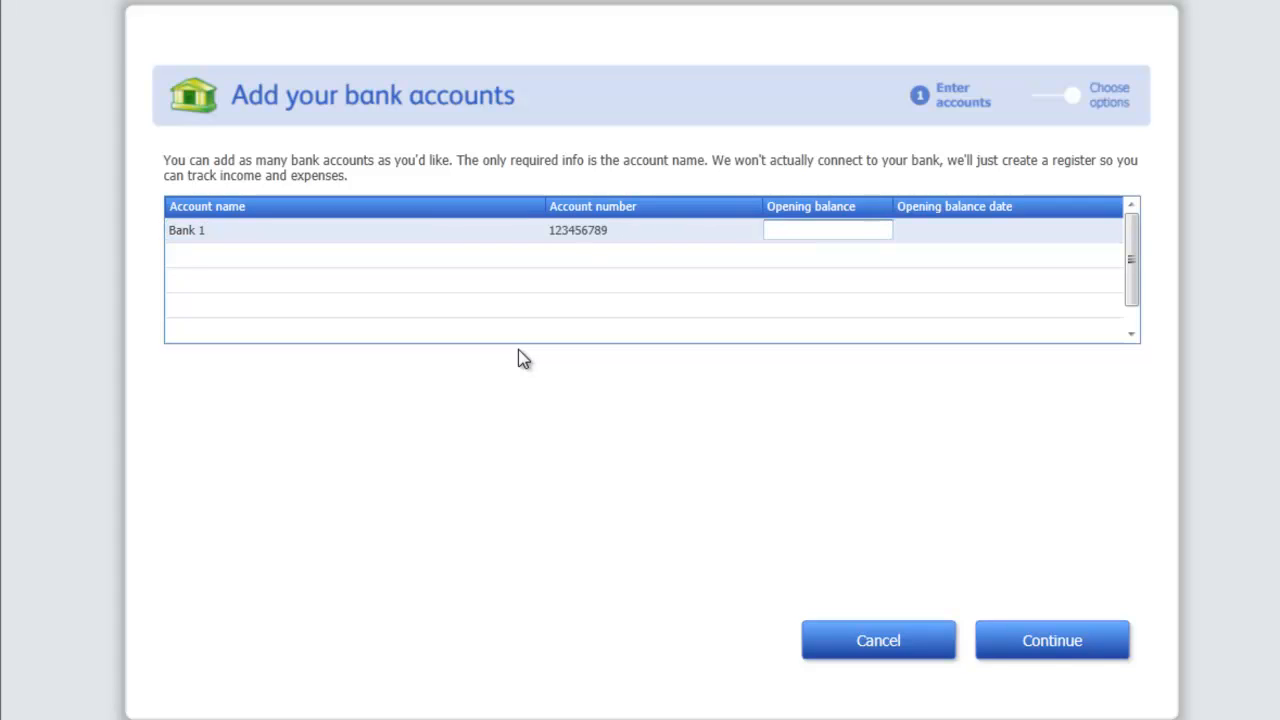
text(500,000)
key(Tab)
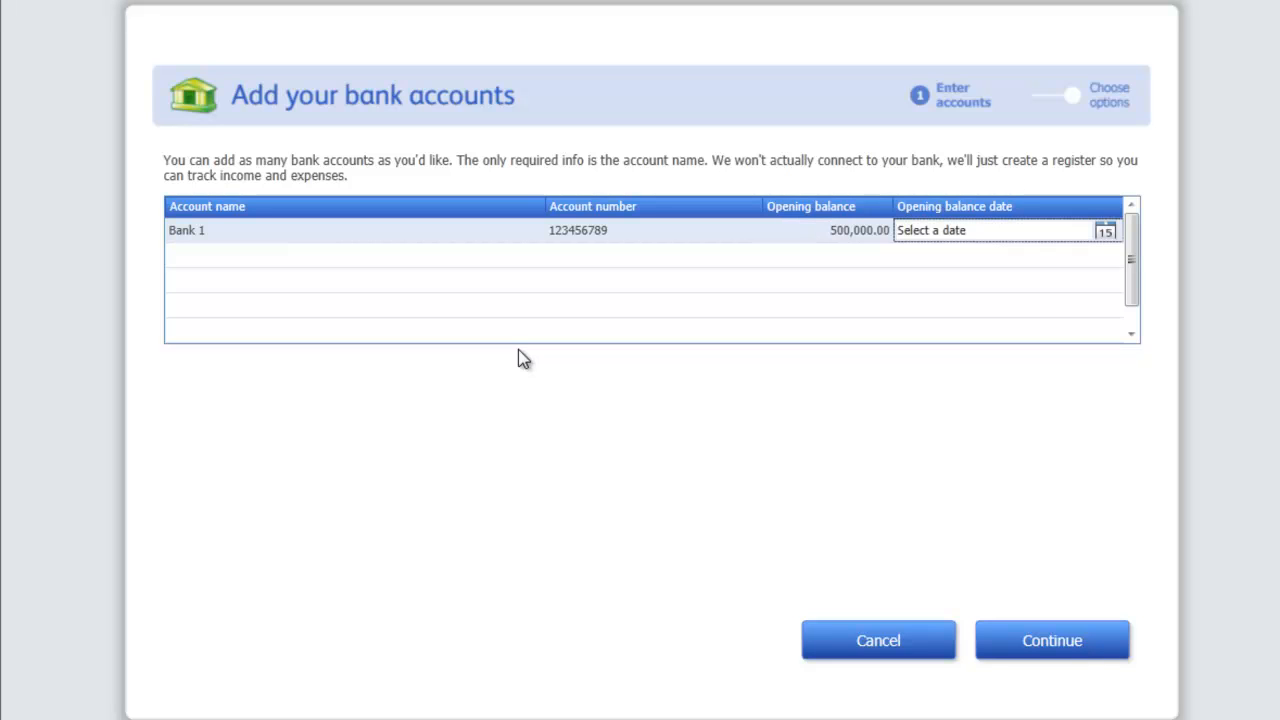
click(1105, 231)
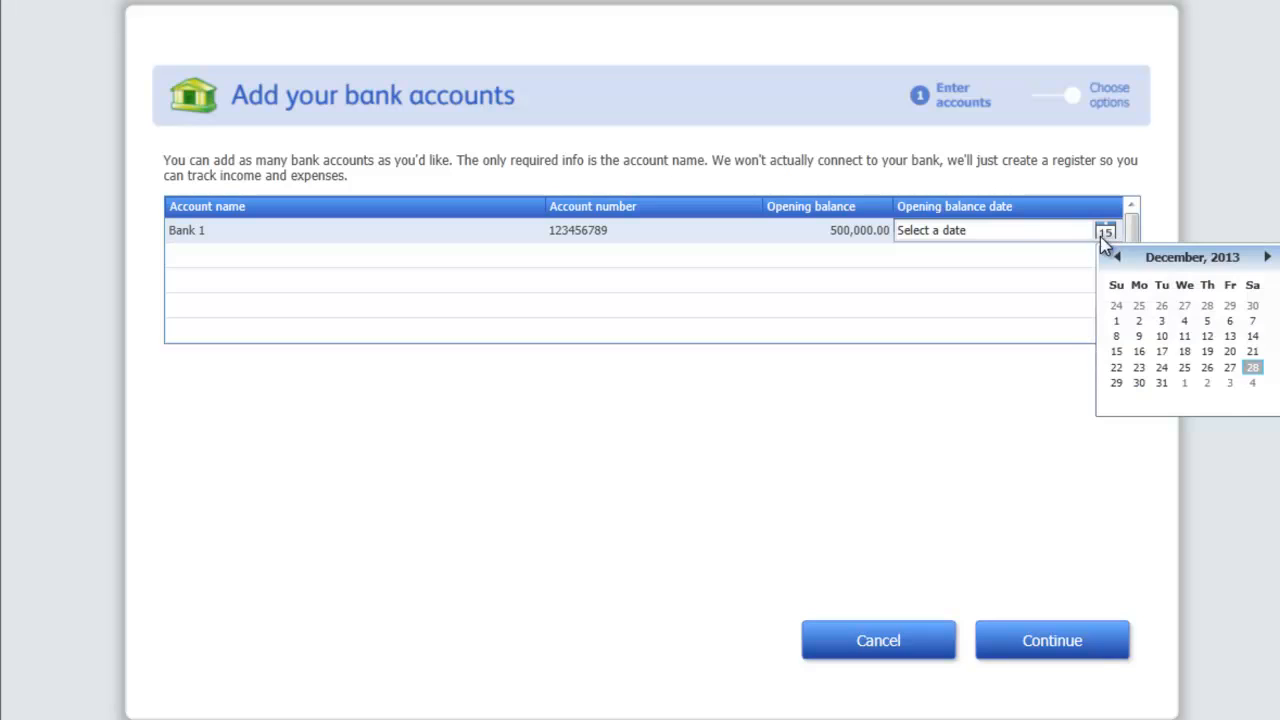
click(1117, 257)
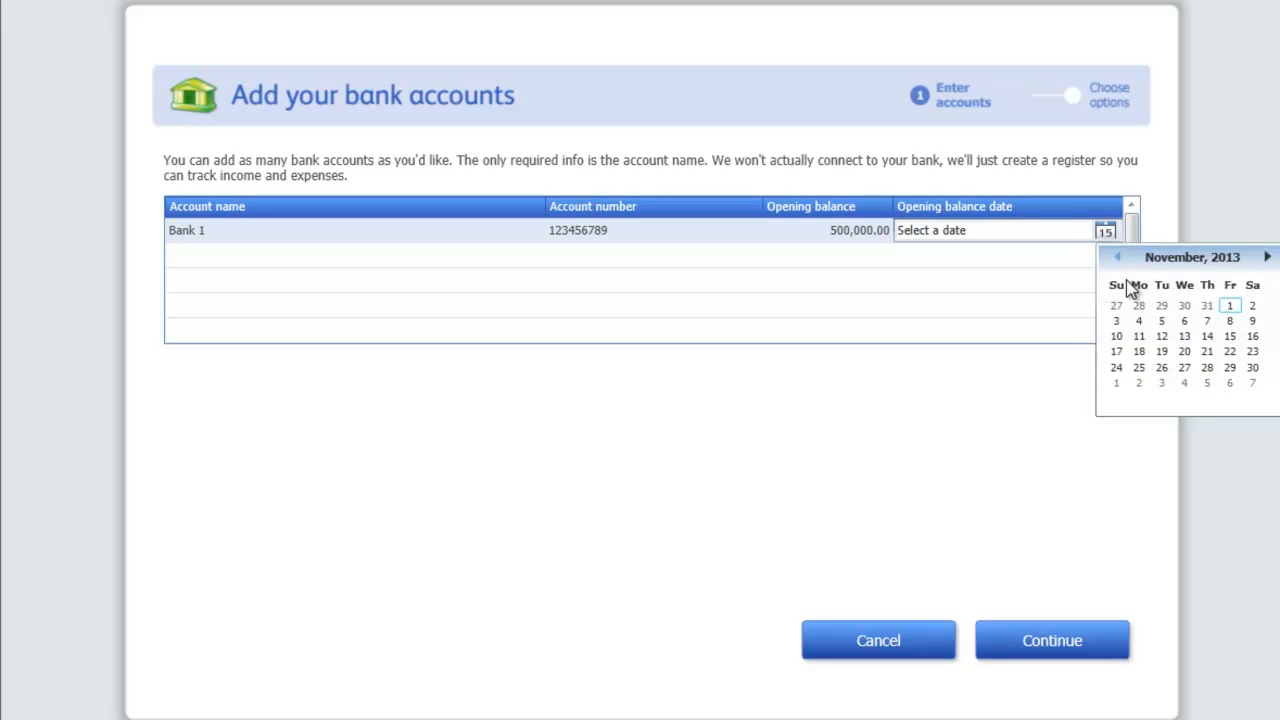
click(1253, 369)
click(1058, 640)
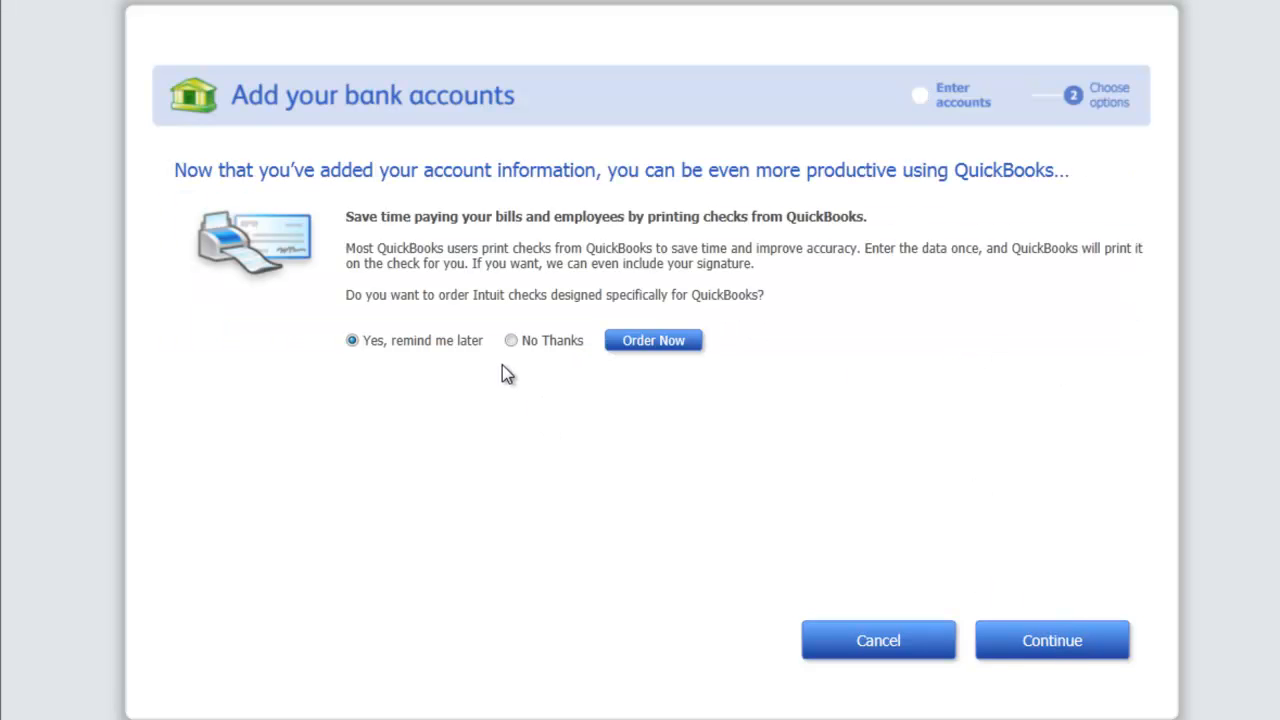
Step: Decline ordering printed checks and finish the bank account setup
click(512, 341)
click(1043, 648)
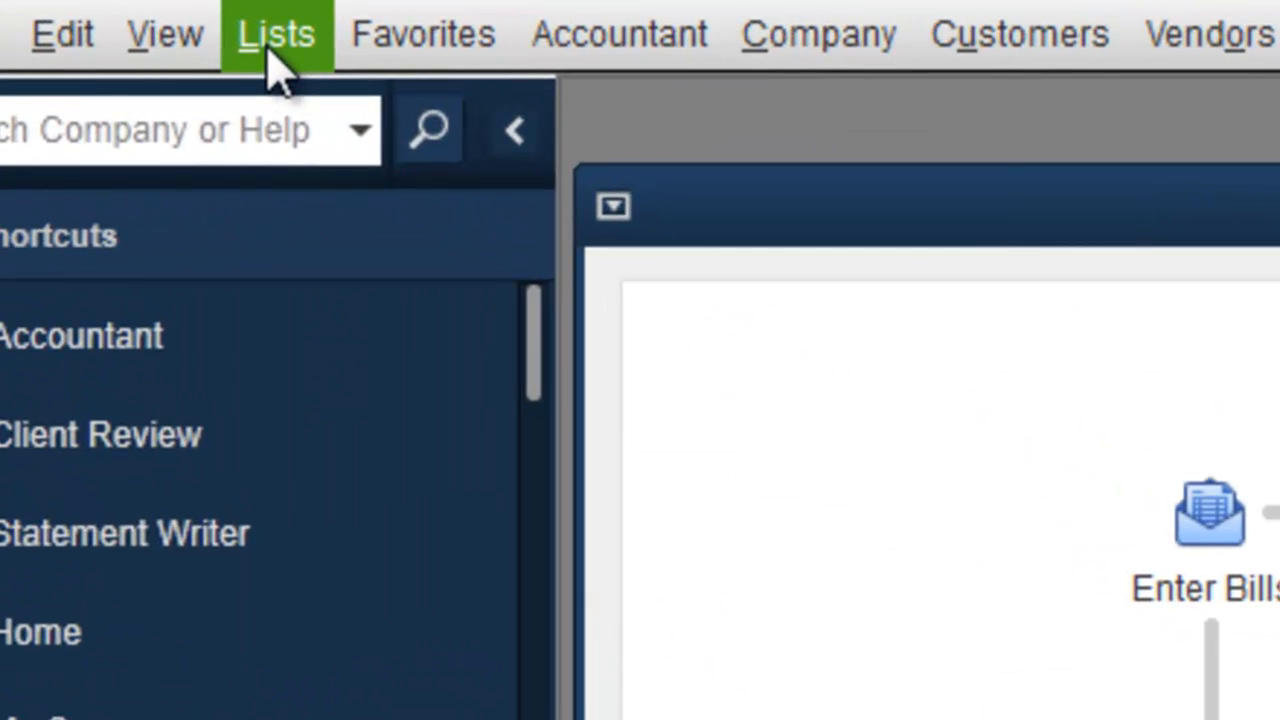
Step: Open and enlarge the Chart of Accounts, then check the Bank 1 register
click(270, 45)
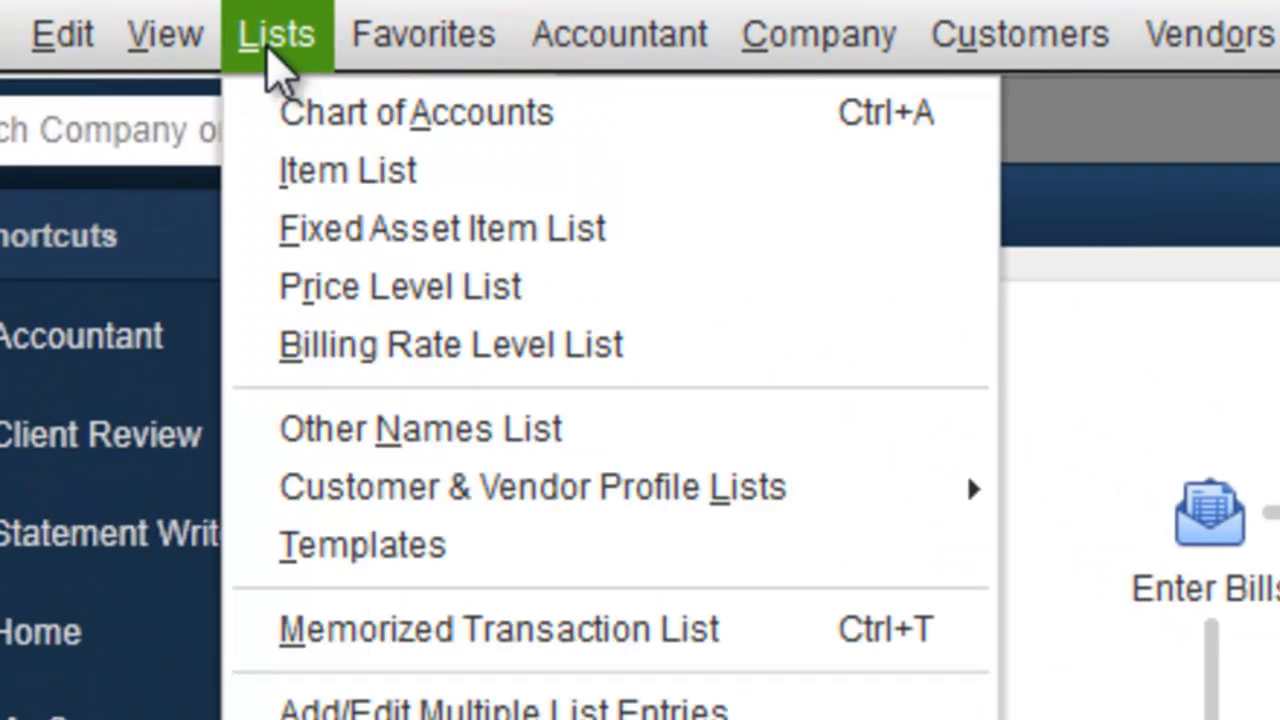
click(296, 110)
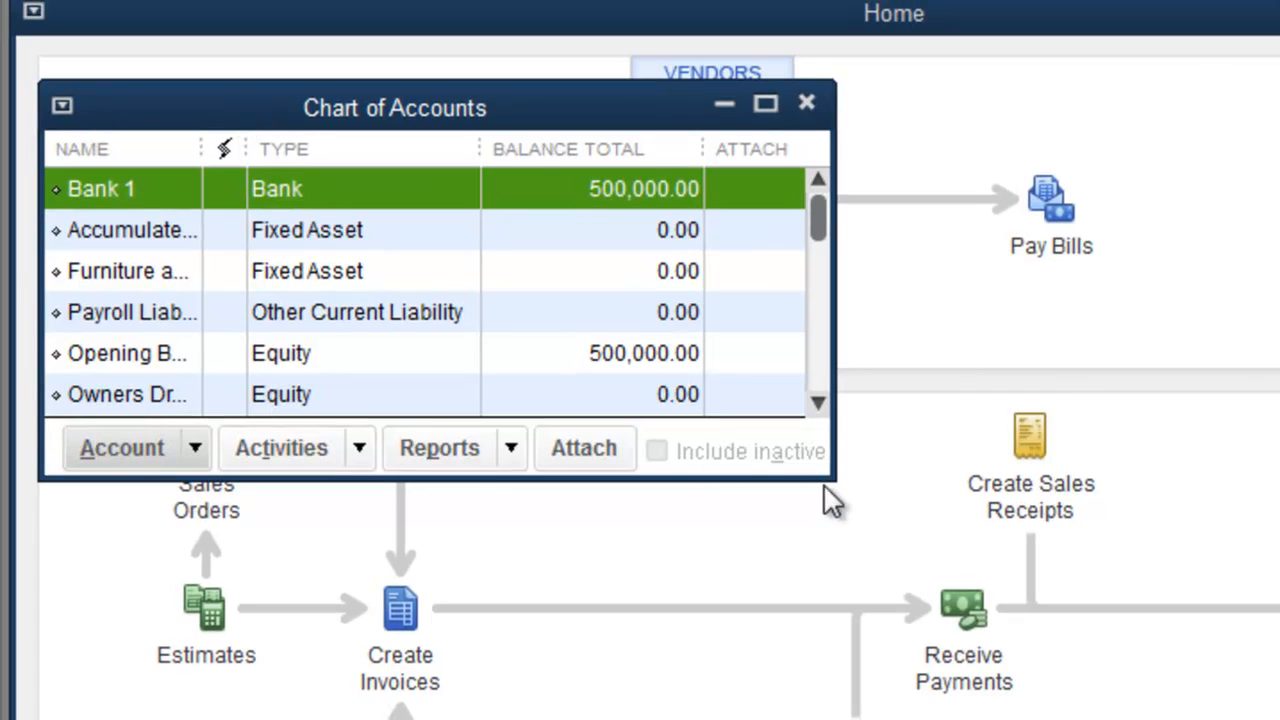
drag(836, 484, 1279, 719)
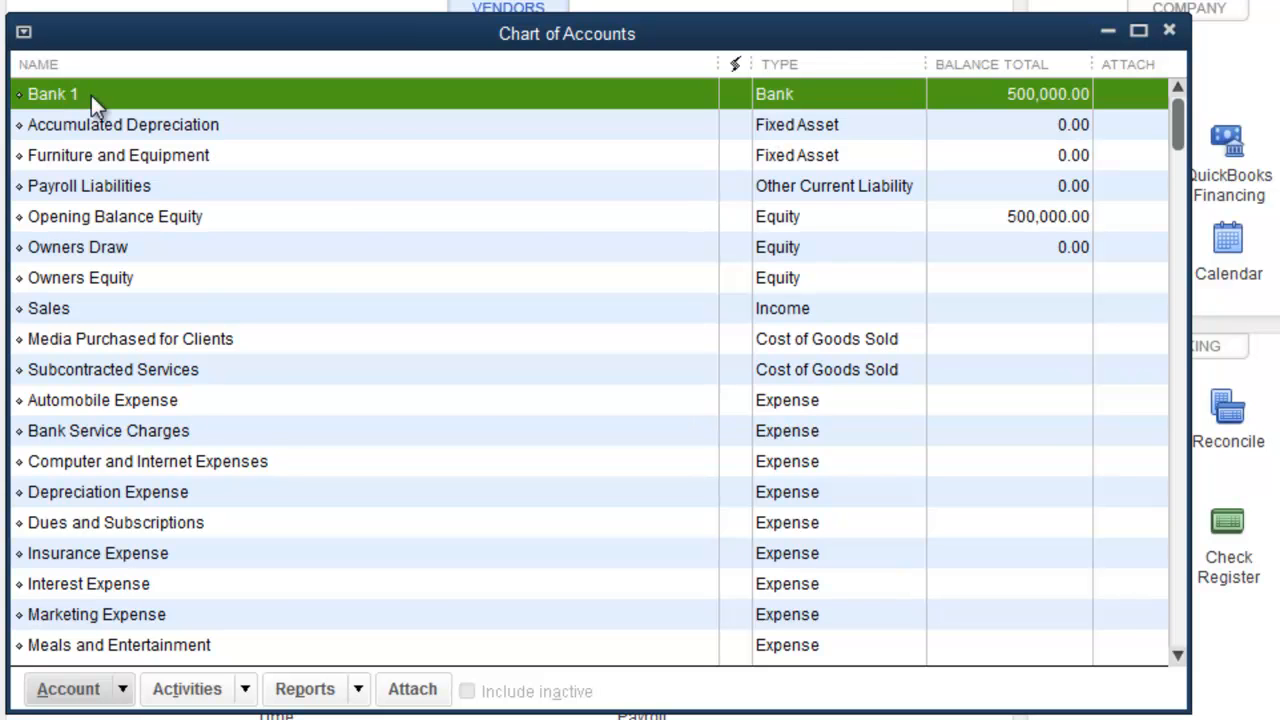
double_click(96, 92)
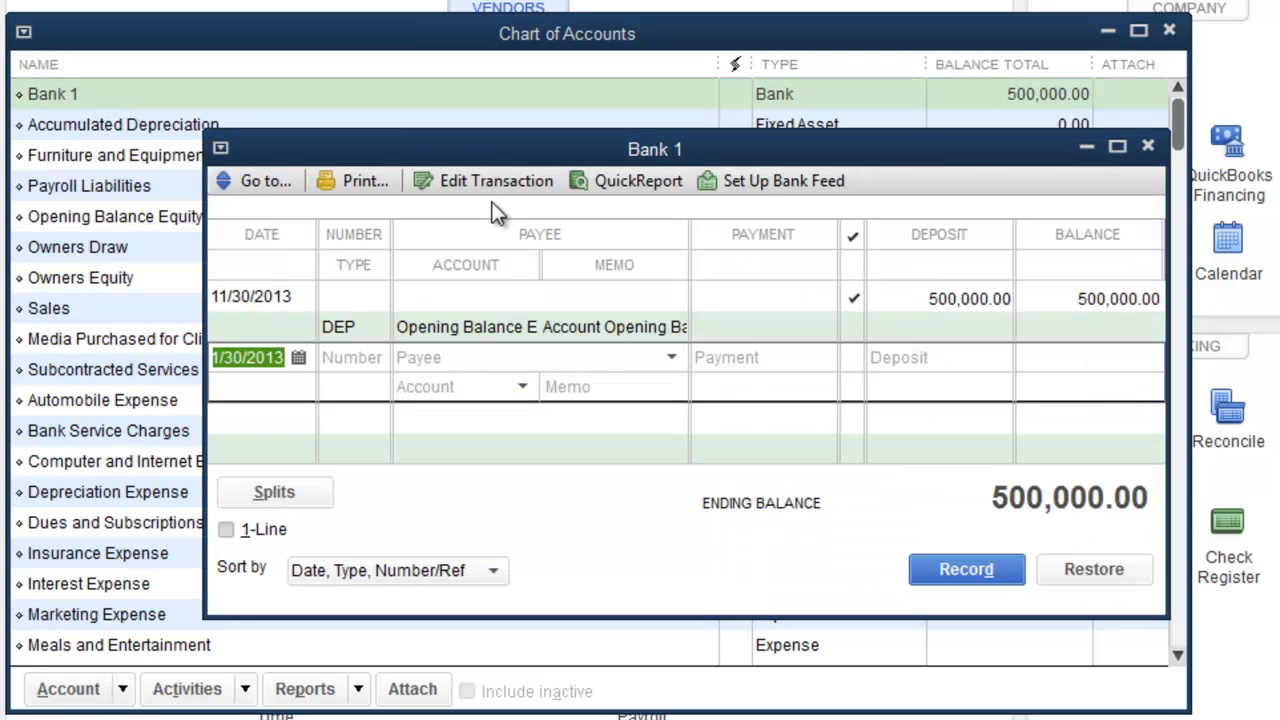
click(1148, 147)
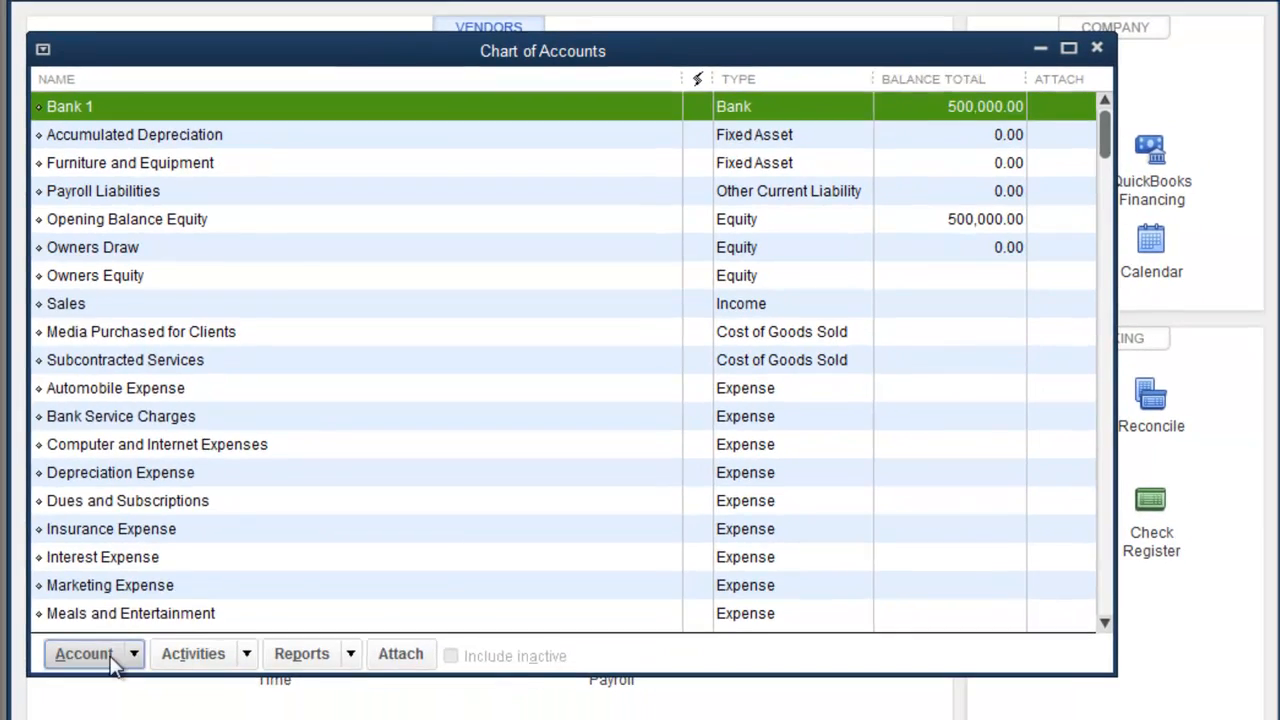
click(112, 656)
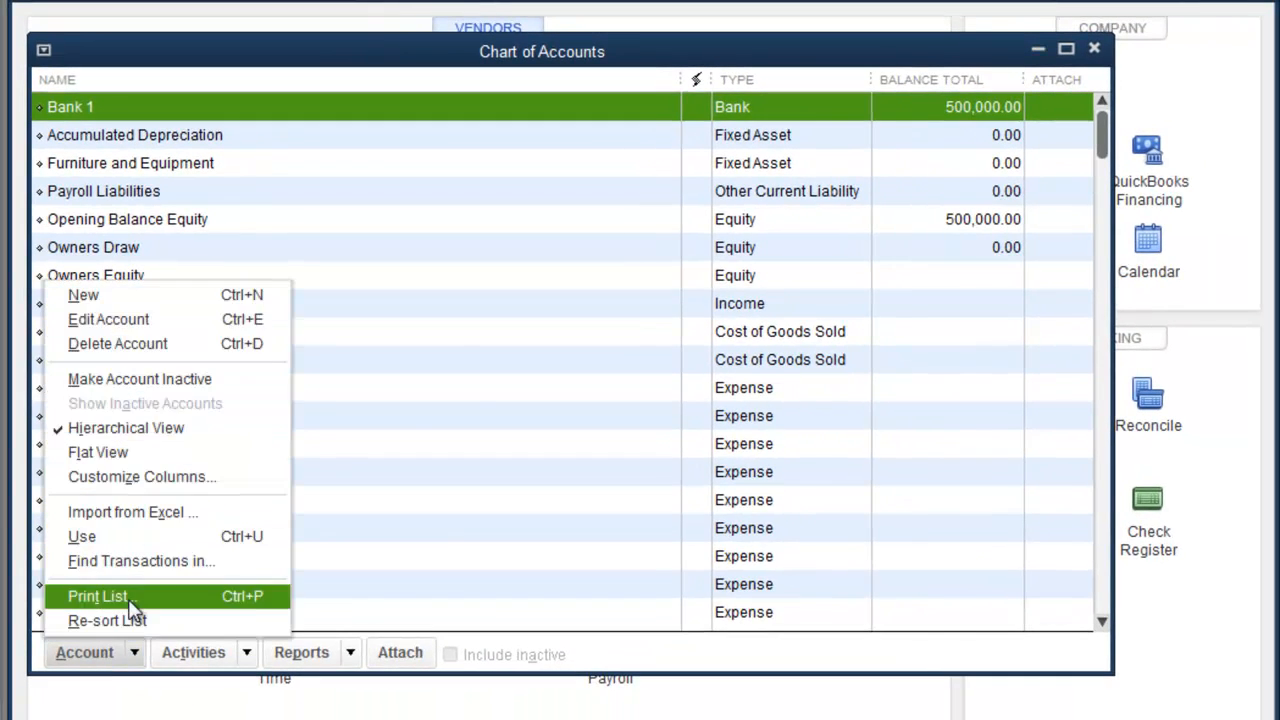
Step: Create bank account 'Checking #1234' as a subaccount of Bank 1
click(125, 300)
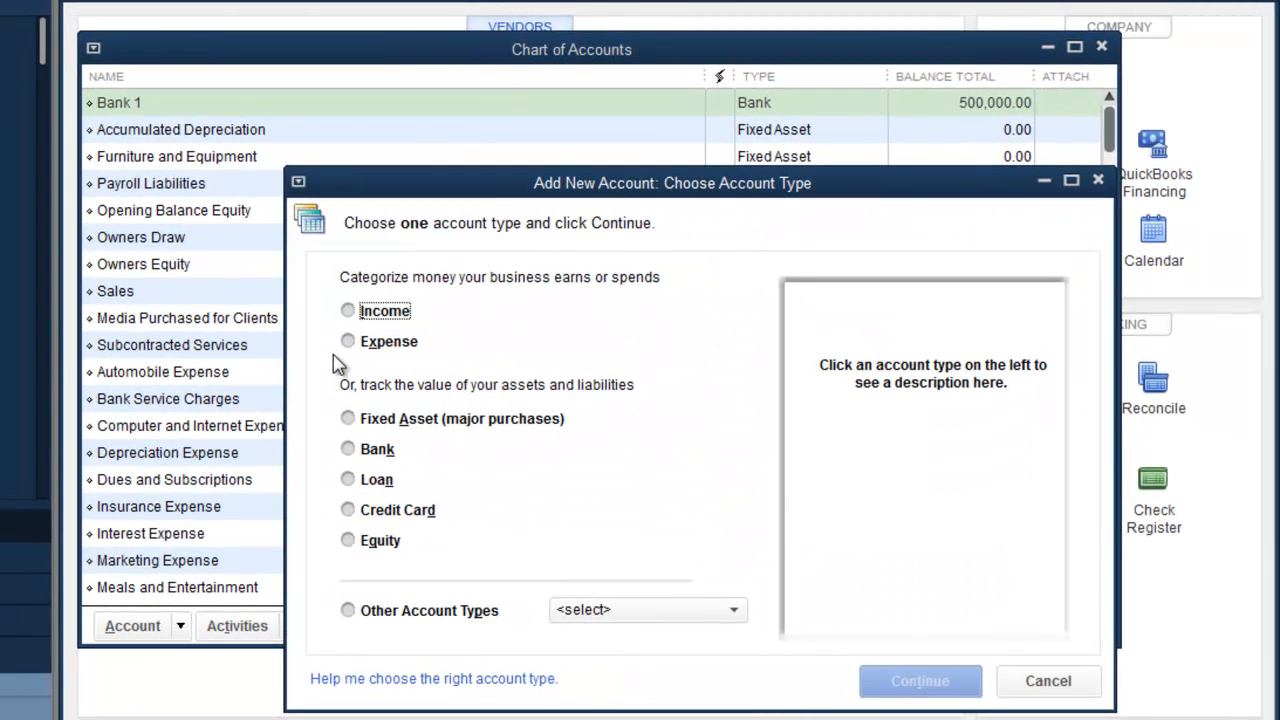
click(348, 449)
click(914, 684)
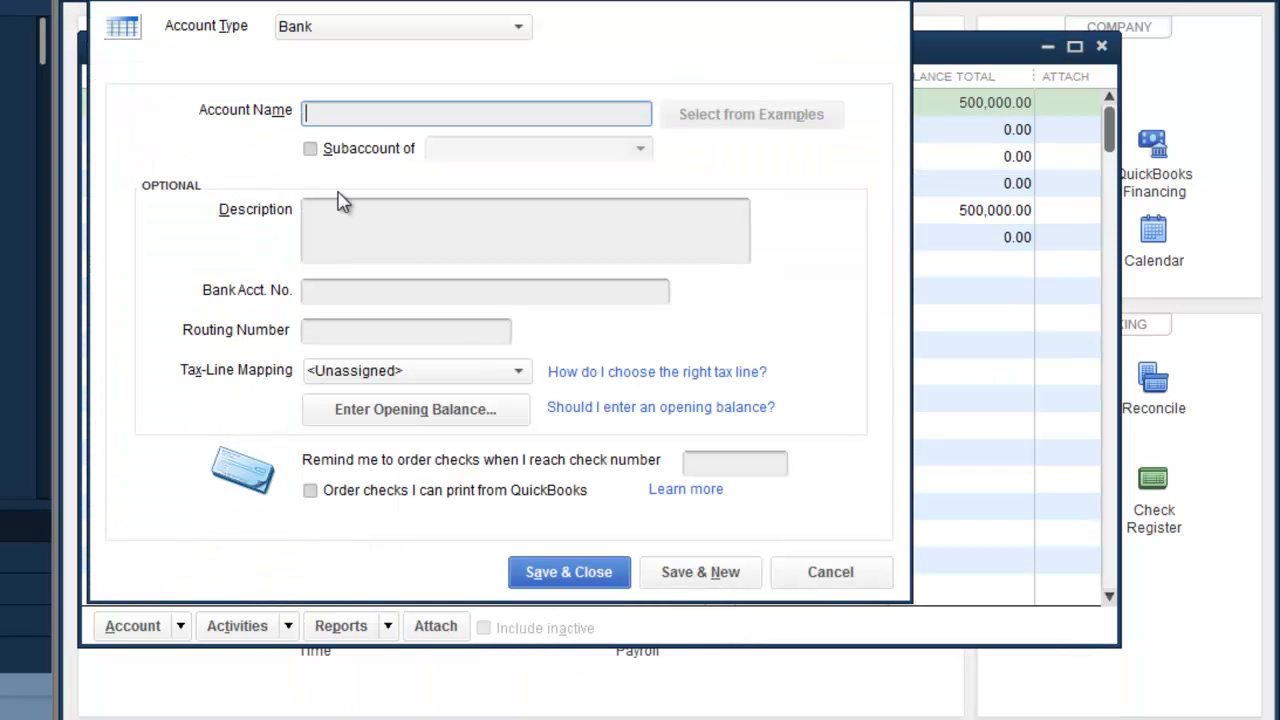
text(Checking #1234)
click(309, 150)
click(640, 149)
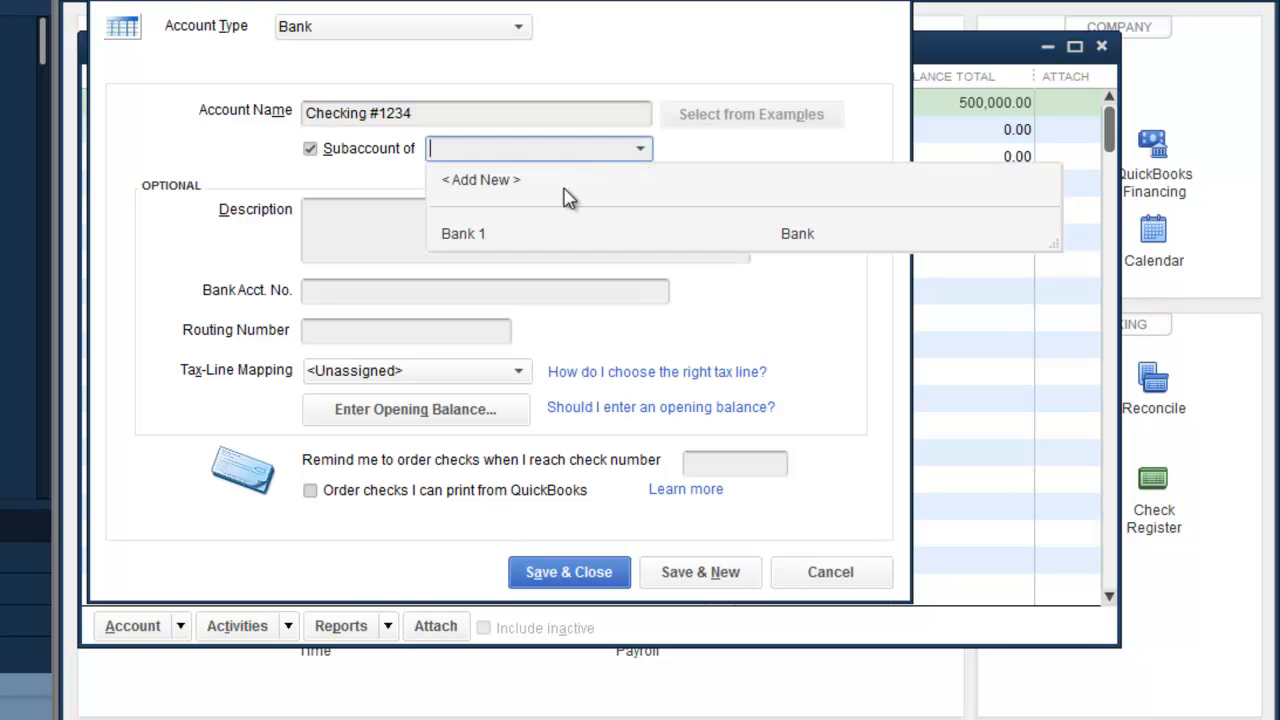
click(477, 233)
click(683, 570)
Step: Add 'Savings #6789' as a Bank 1 subaccount and review both subaccounts in the enlarged list
text(Savings #)
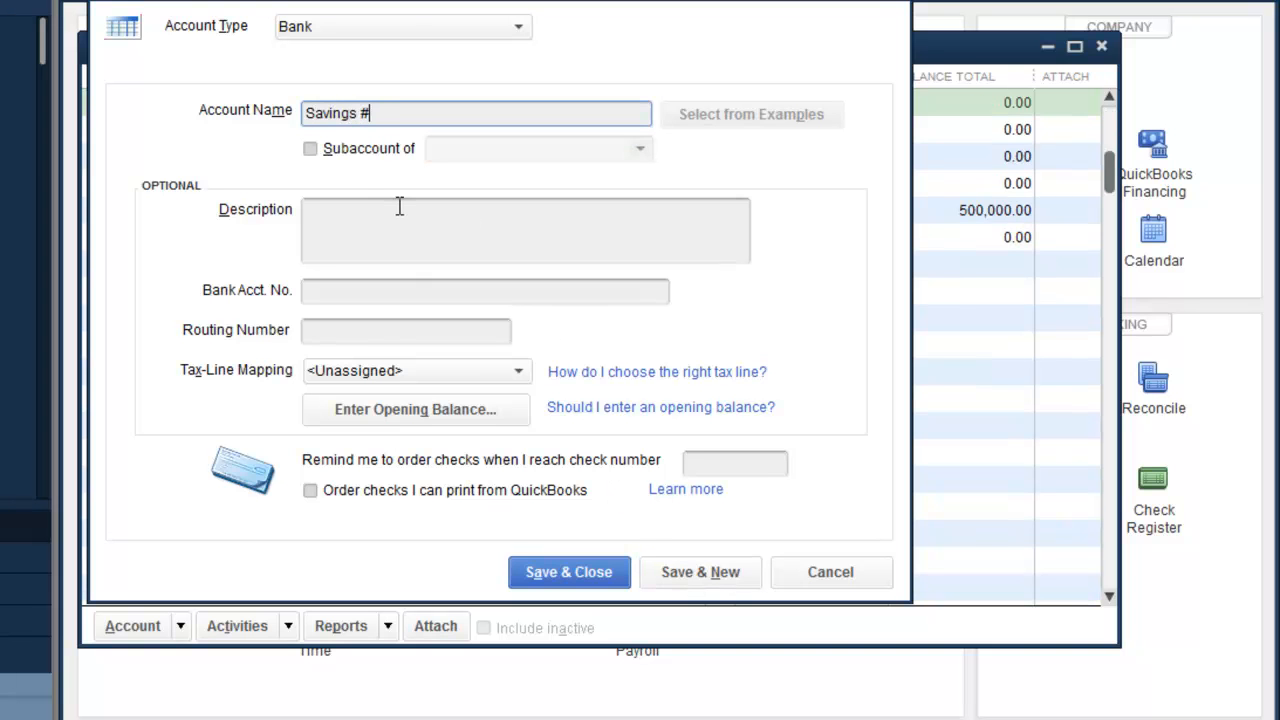
text(6789)
click(311, 149)
click(640, 148)
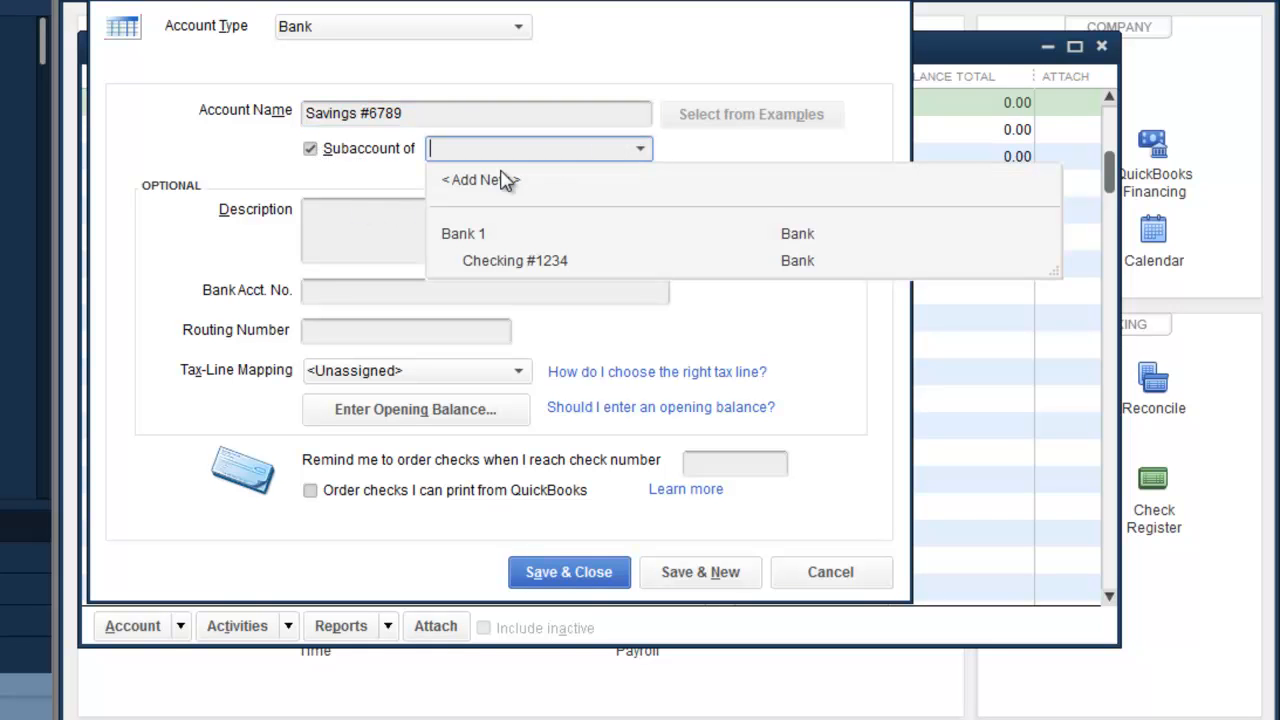
click(478, 231)
click(705, 572)
click(629, 575)
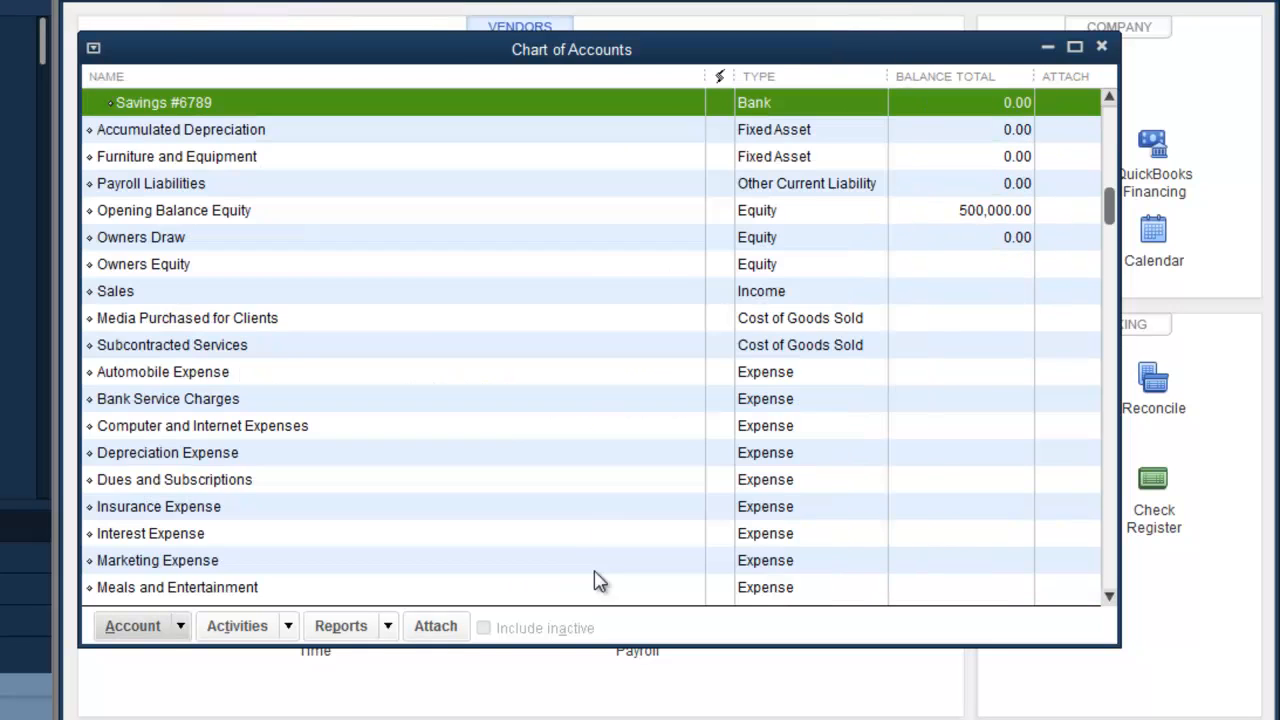
scroll(360, 240, up, 1)
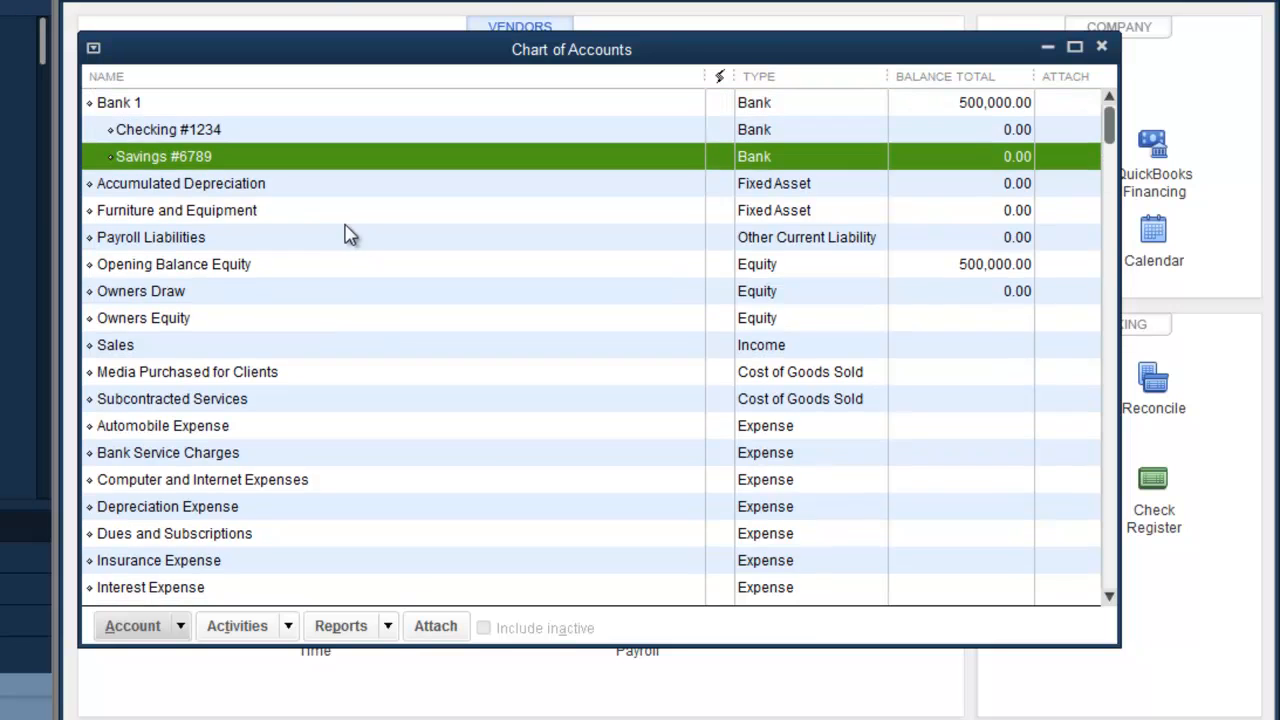
click(157, 131)
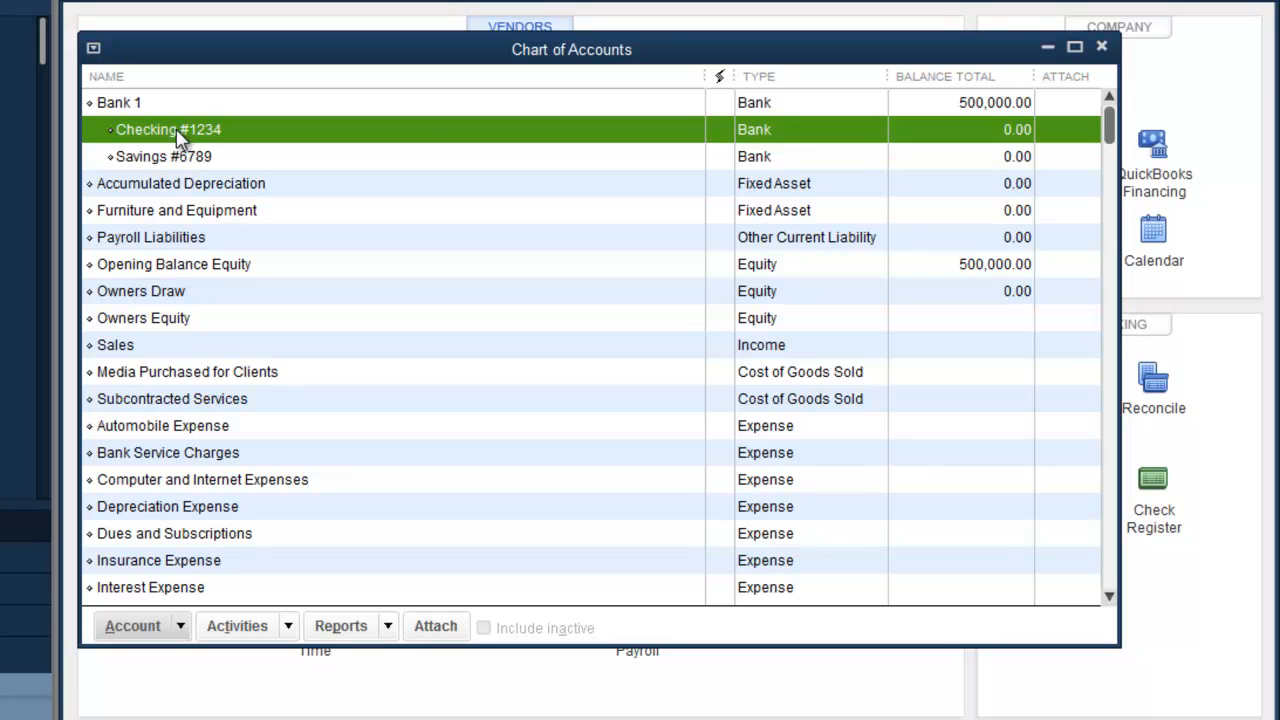
click(183, 159)
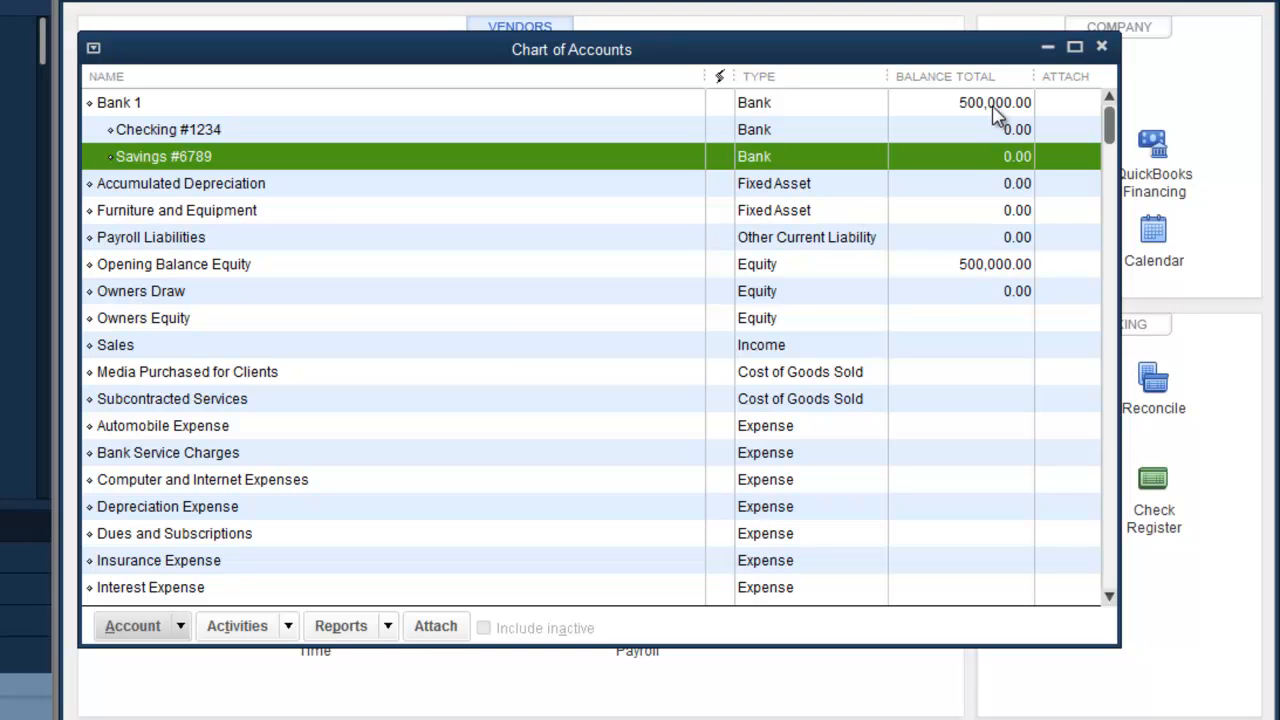
drag(1119, 645, 1275, 719)
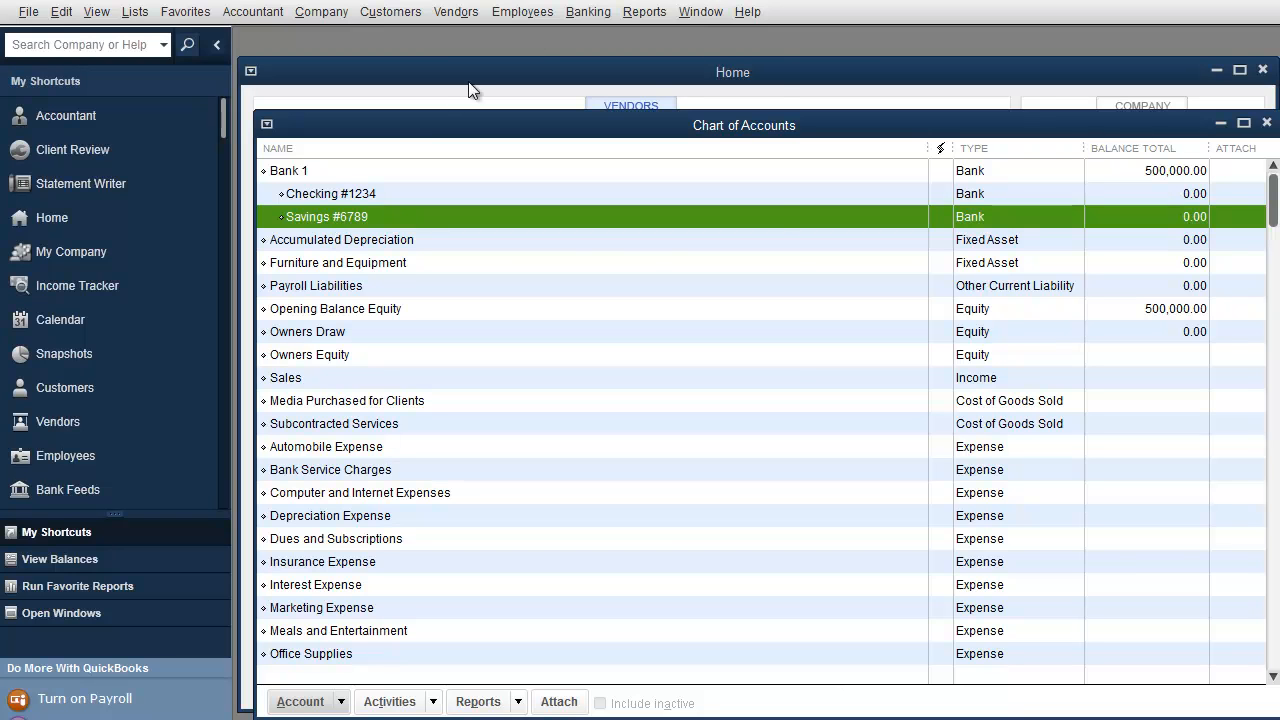
Step: Start a credit card charge from Banking, then cancel the credit card account form it opens
click(587, 14)
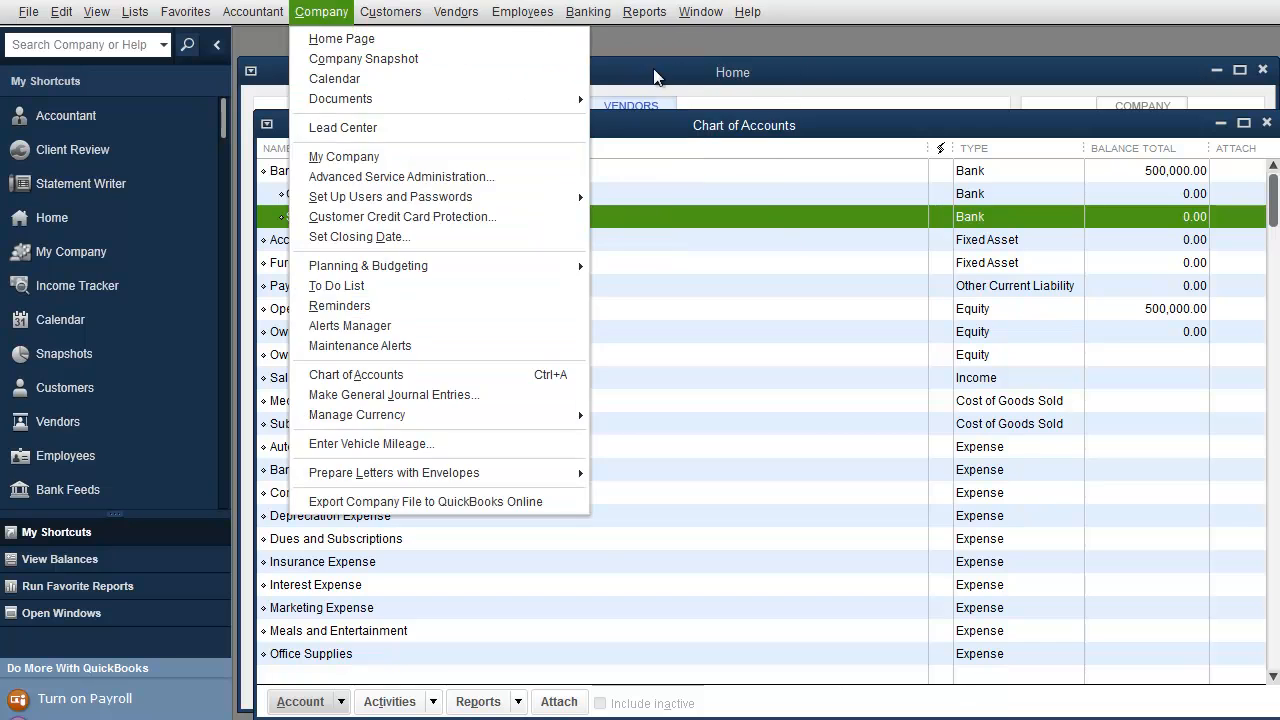
click(597, 77)
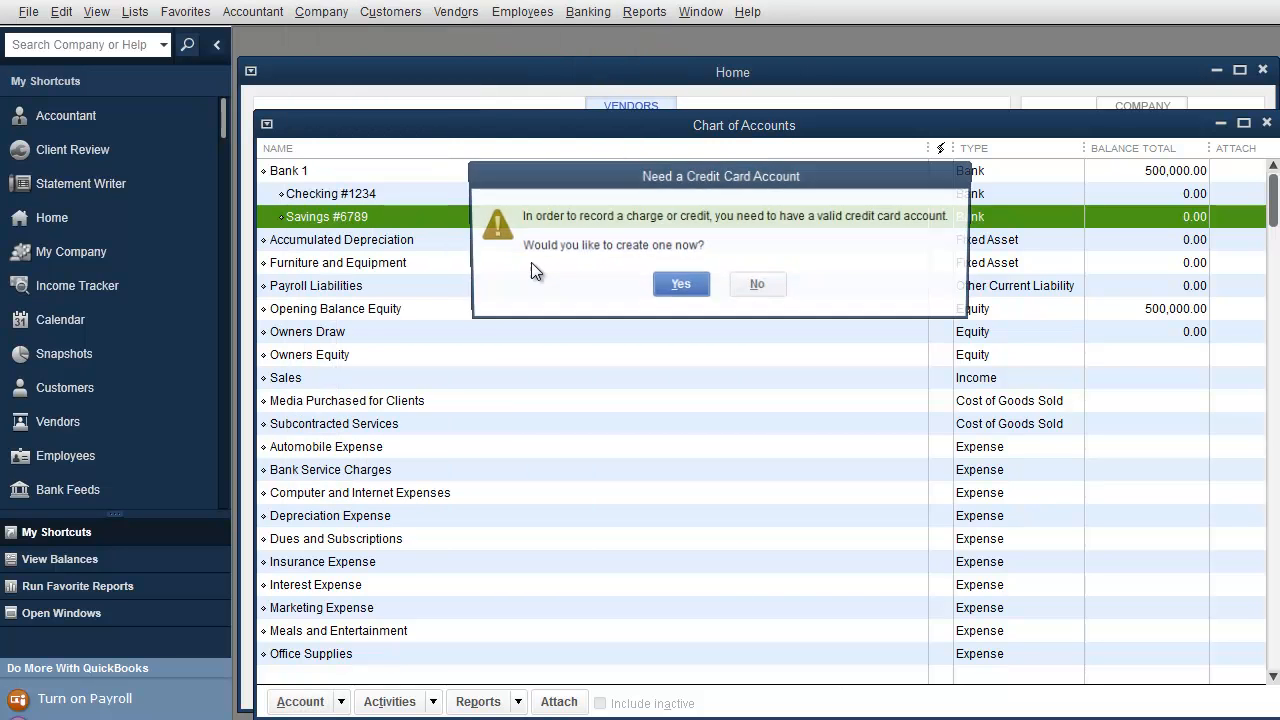
click(682, 289)
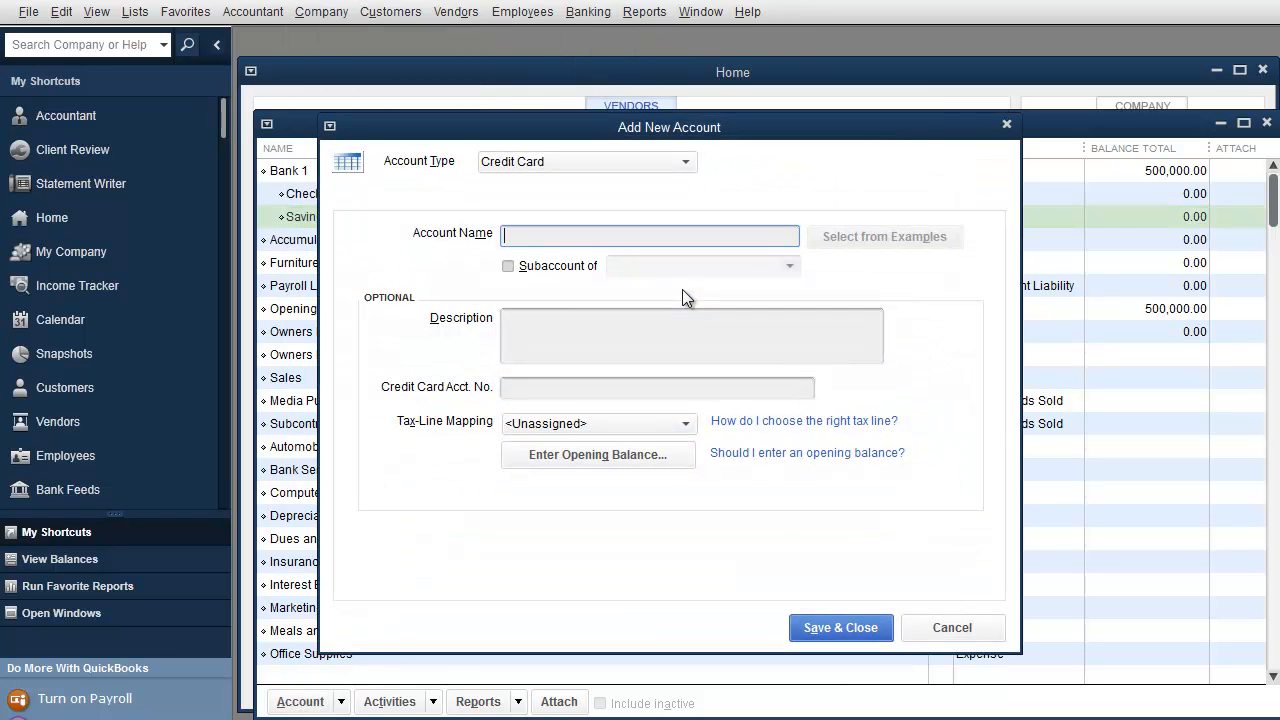
click(1006, 126)
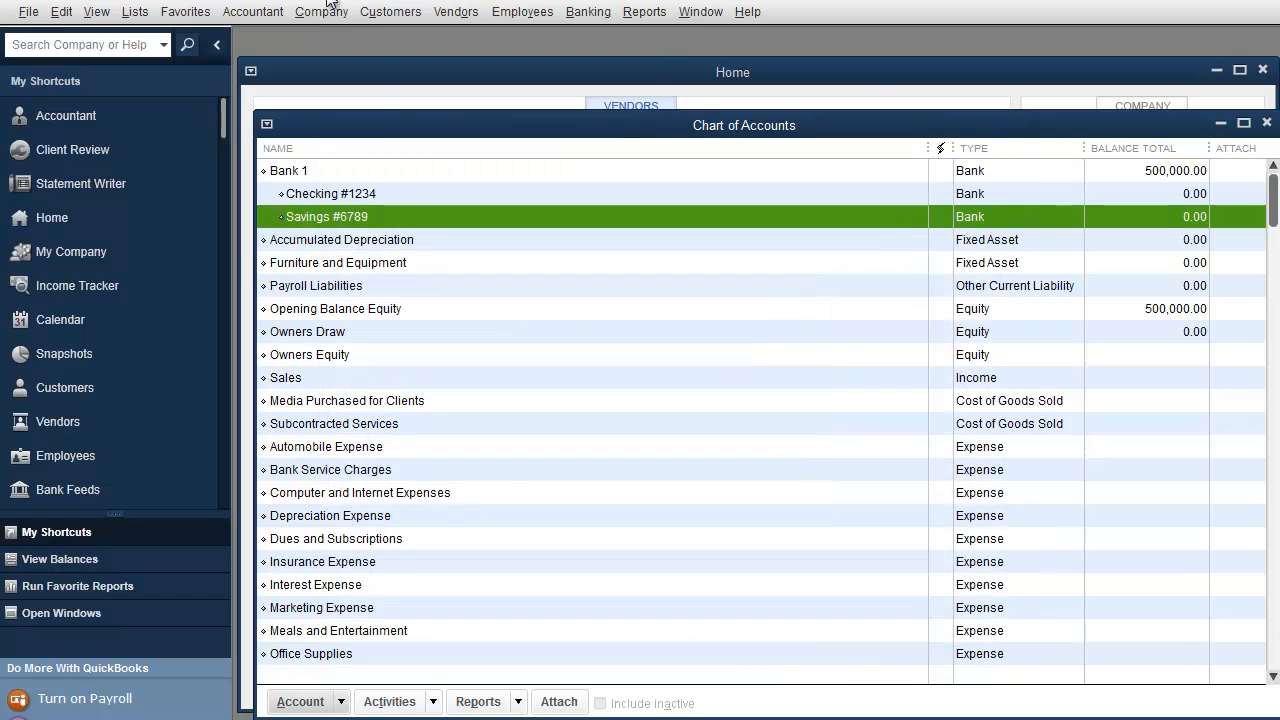
Step: Create a credit card account named 'Amex #1234' from the Chart of Accounts
click(135, 11)
click(148, 39)
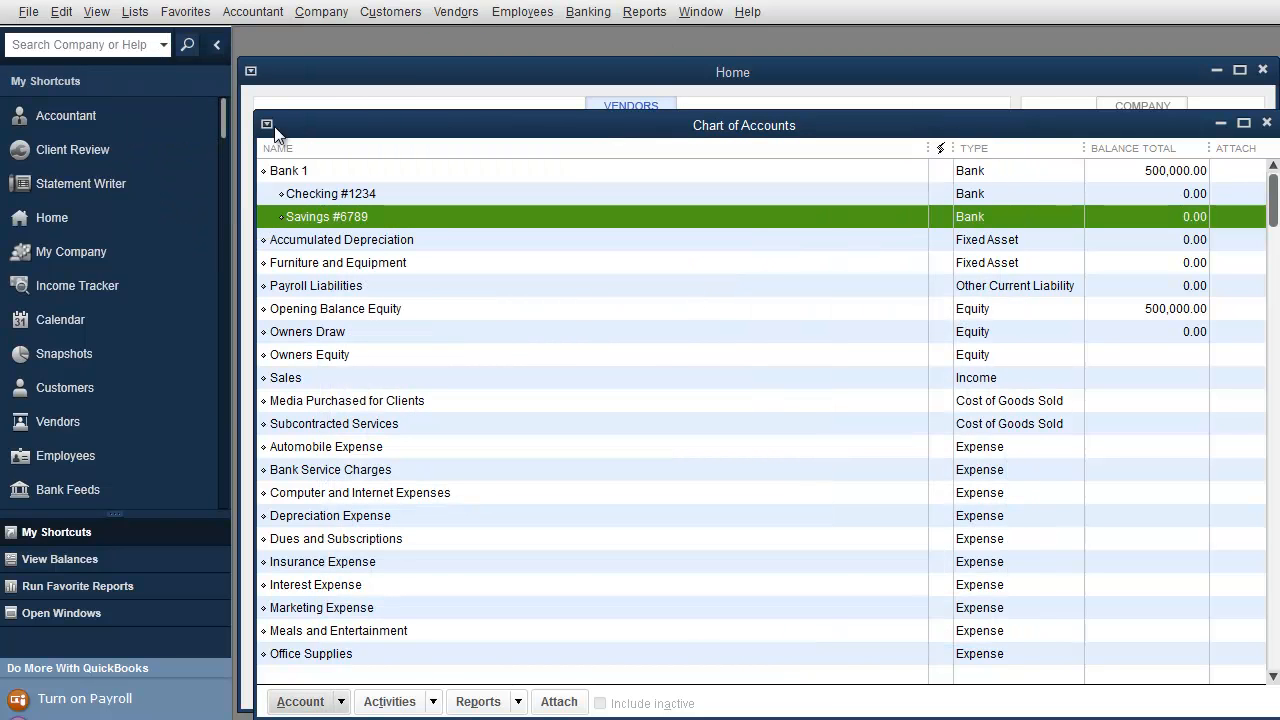
click(314, 700)
click(317, 408)
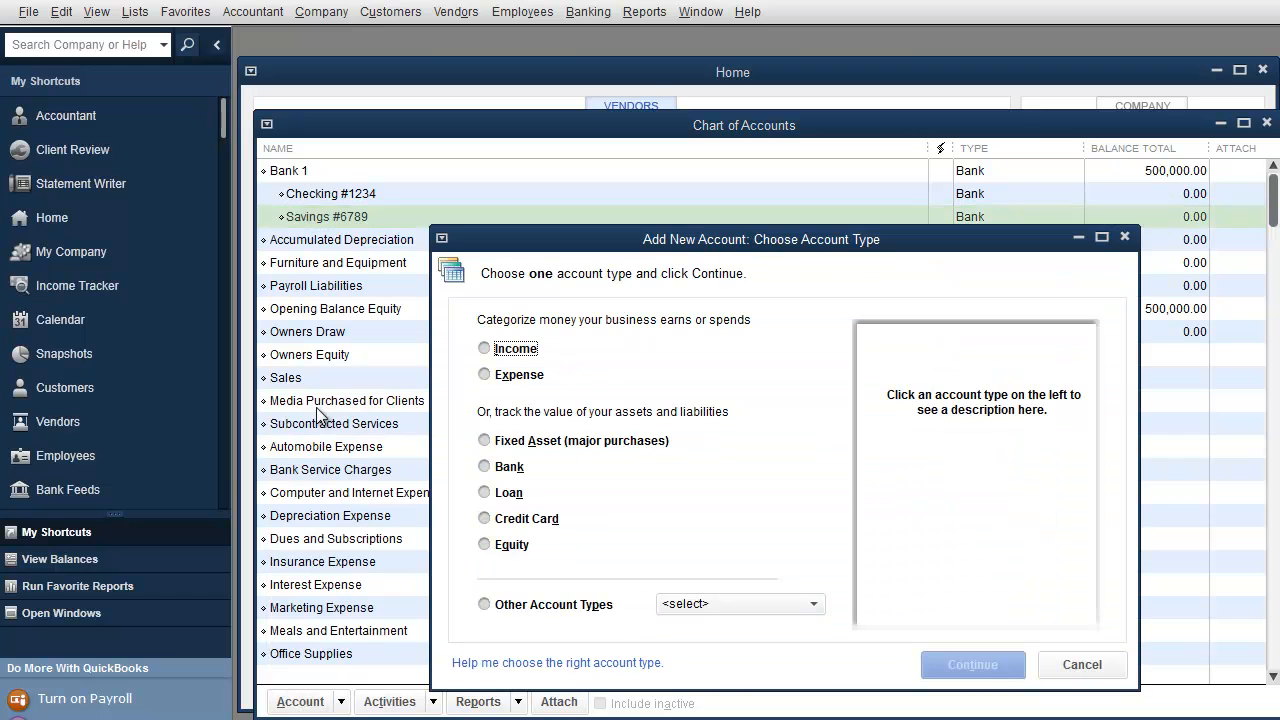
click(498, 520)
click(960, 662)
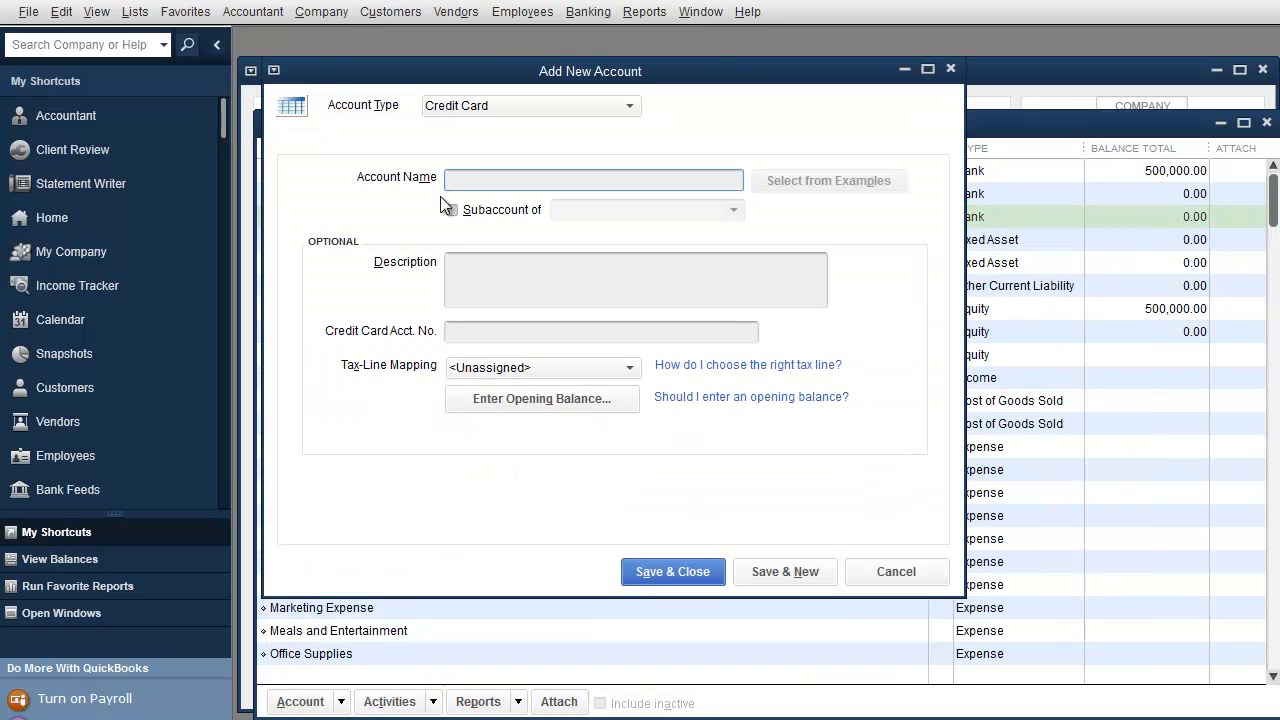
text(Amex #1234)
click(771, 571)
click(681, 571)
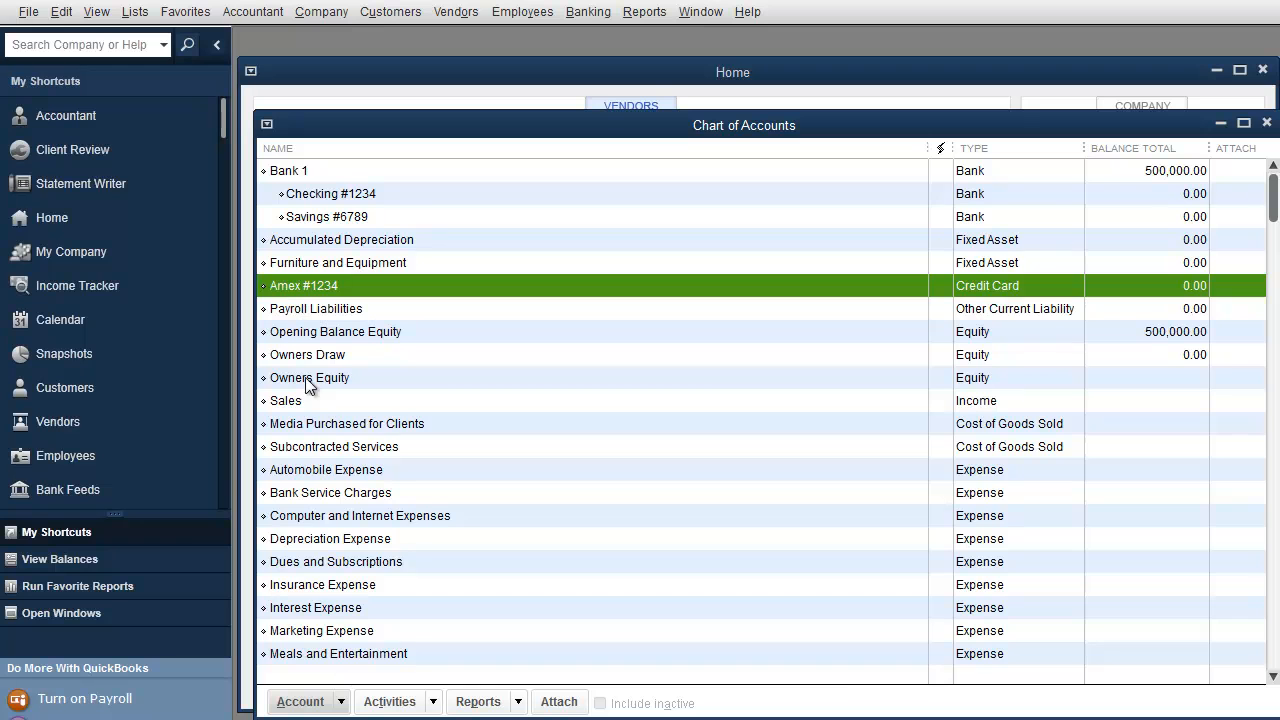
scroll(318, 390, down, 3)
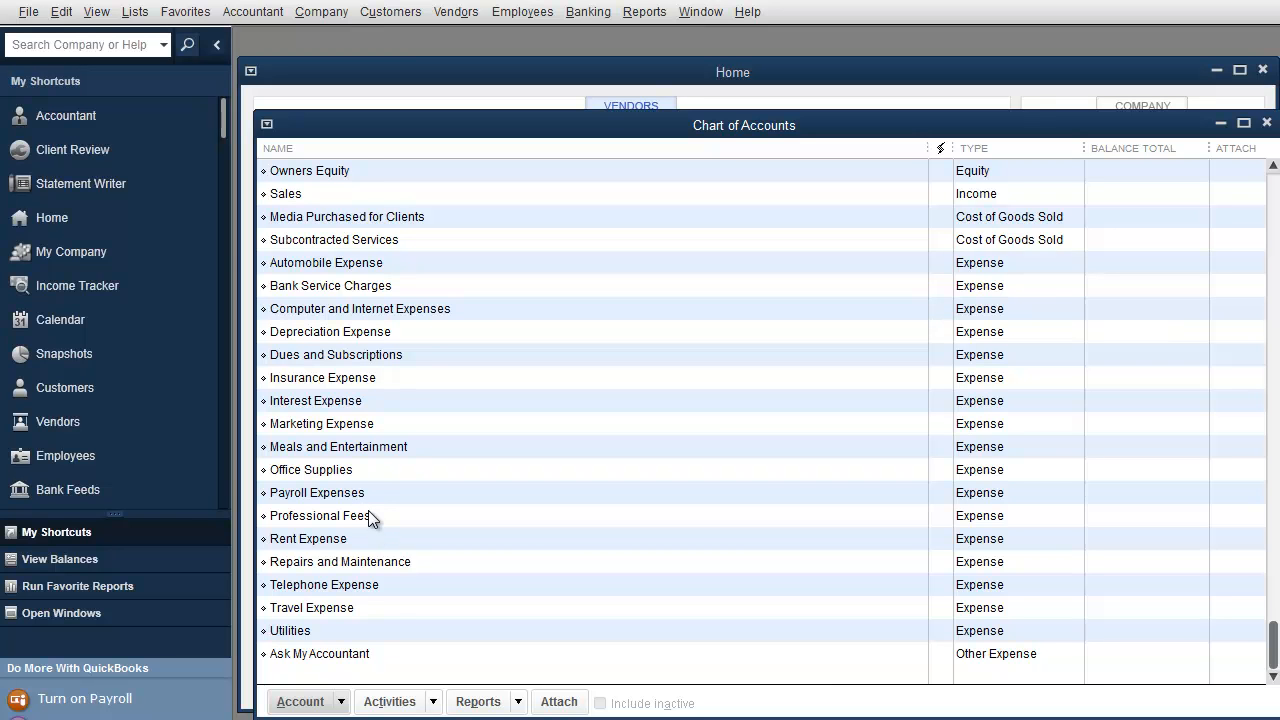
Step: Scroll up and down through the Chart of Accounts to review every account
scroll(370, 516, up, 3)
scroll(379, 394, down, 3)
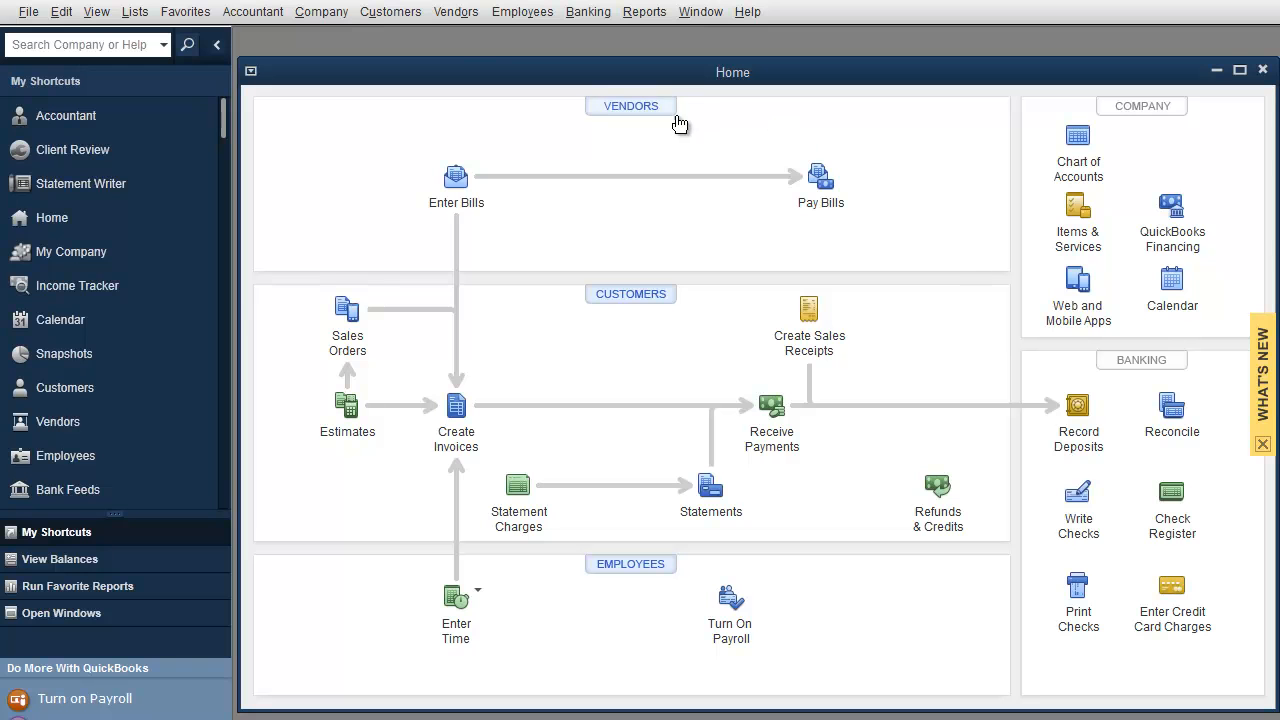
Step: Open the Vendor Center, then a blank Enter Bills form
click(463, 24)
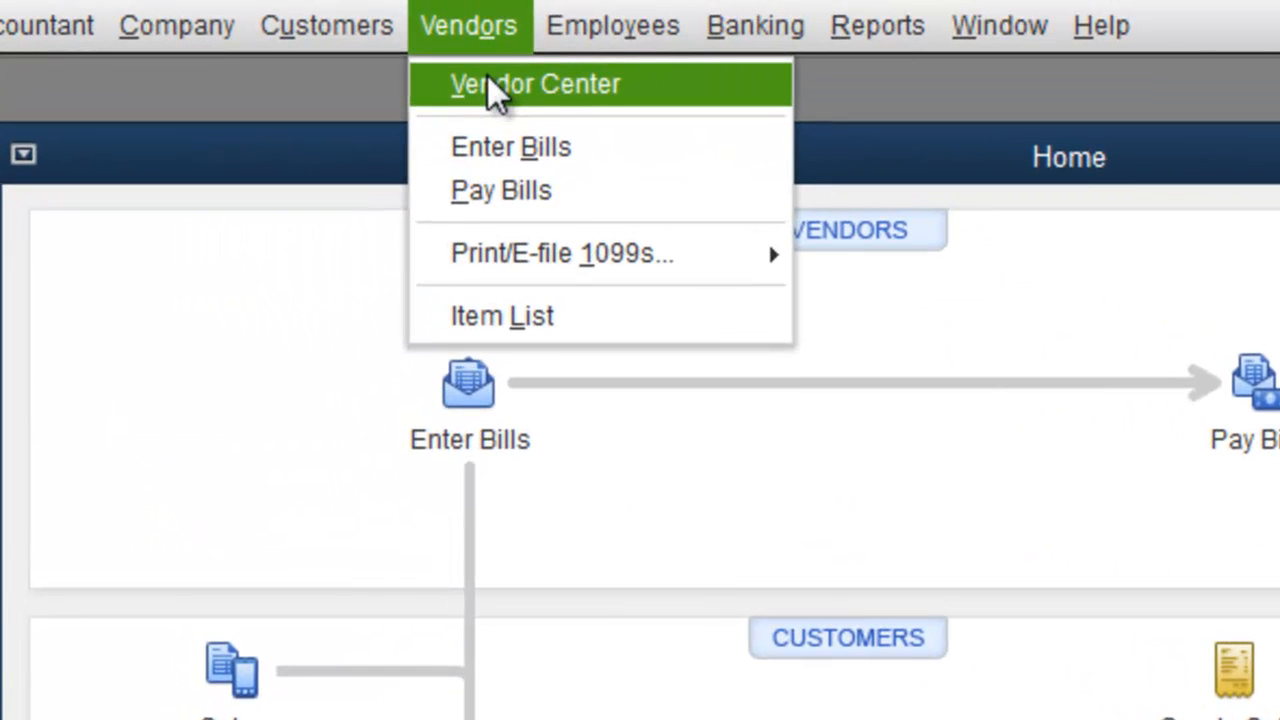
click(490, 84)
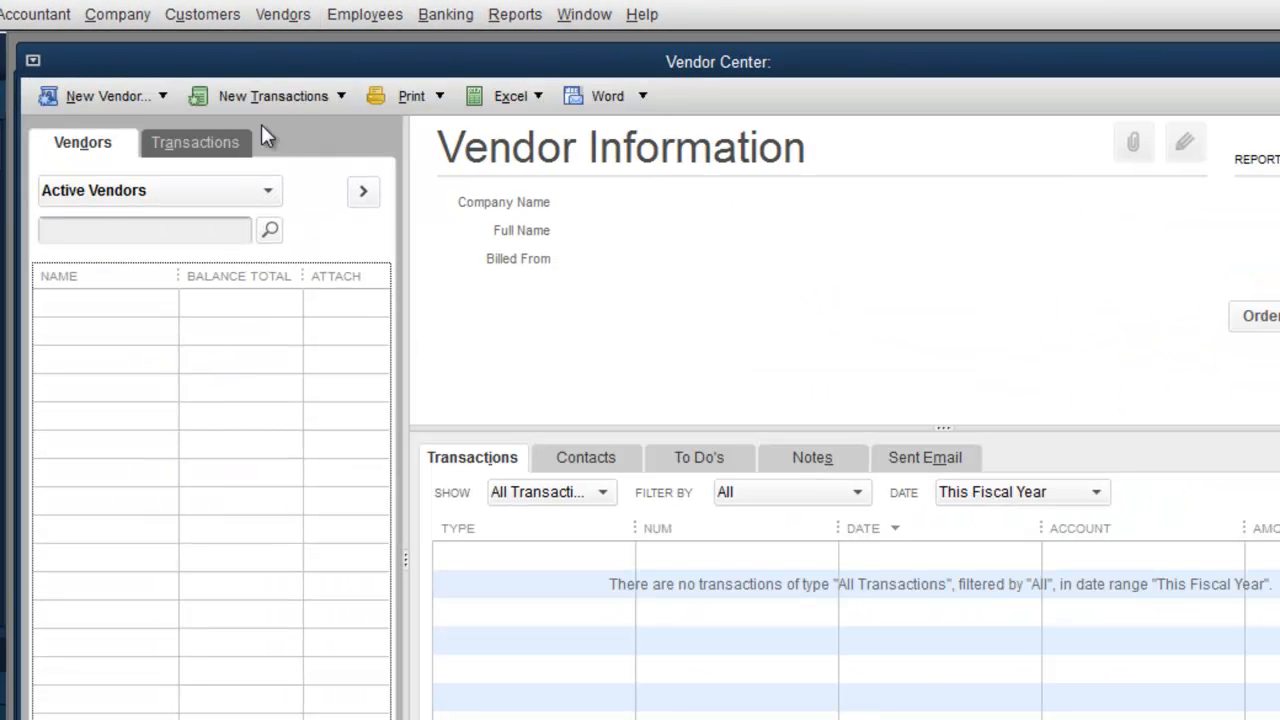
click(273, 18)
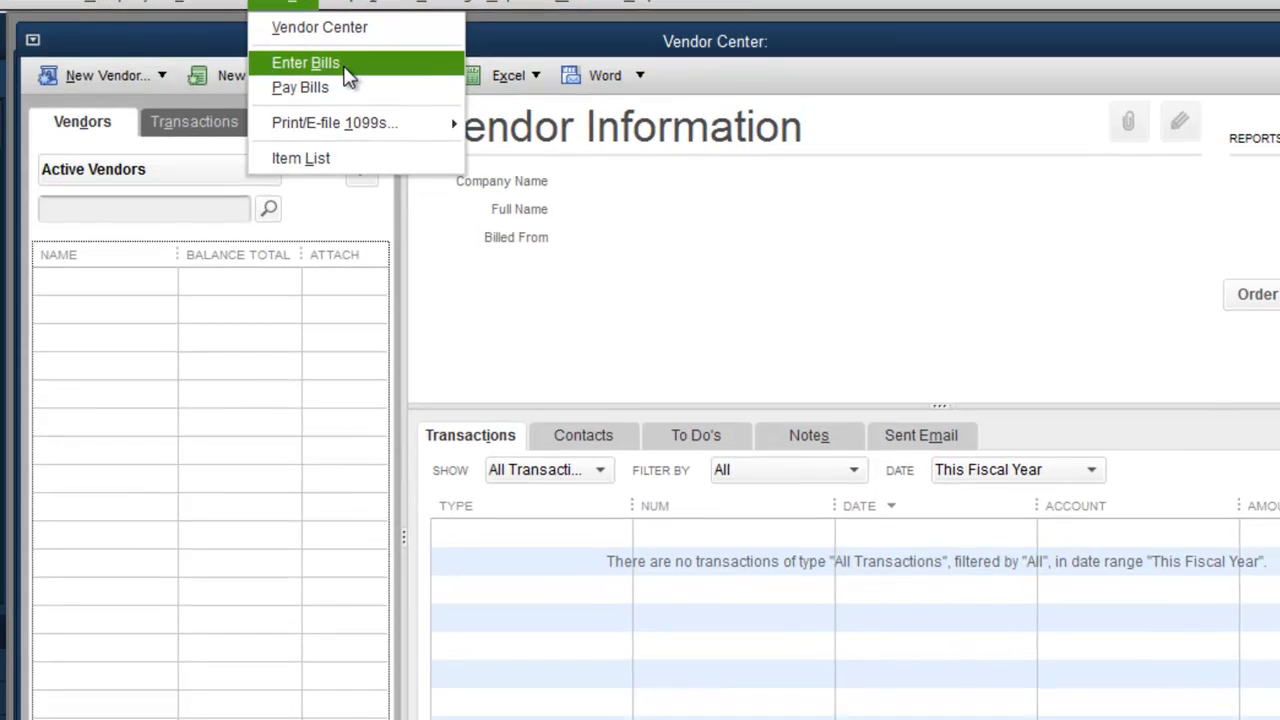
click(346, 84)
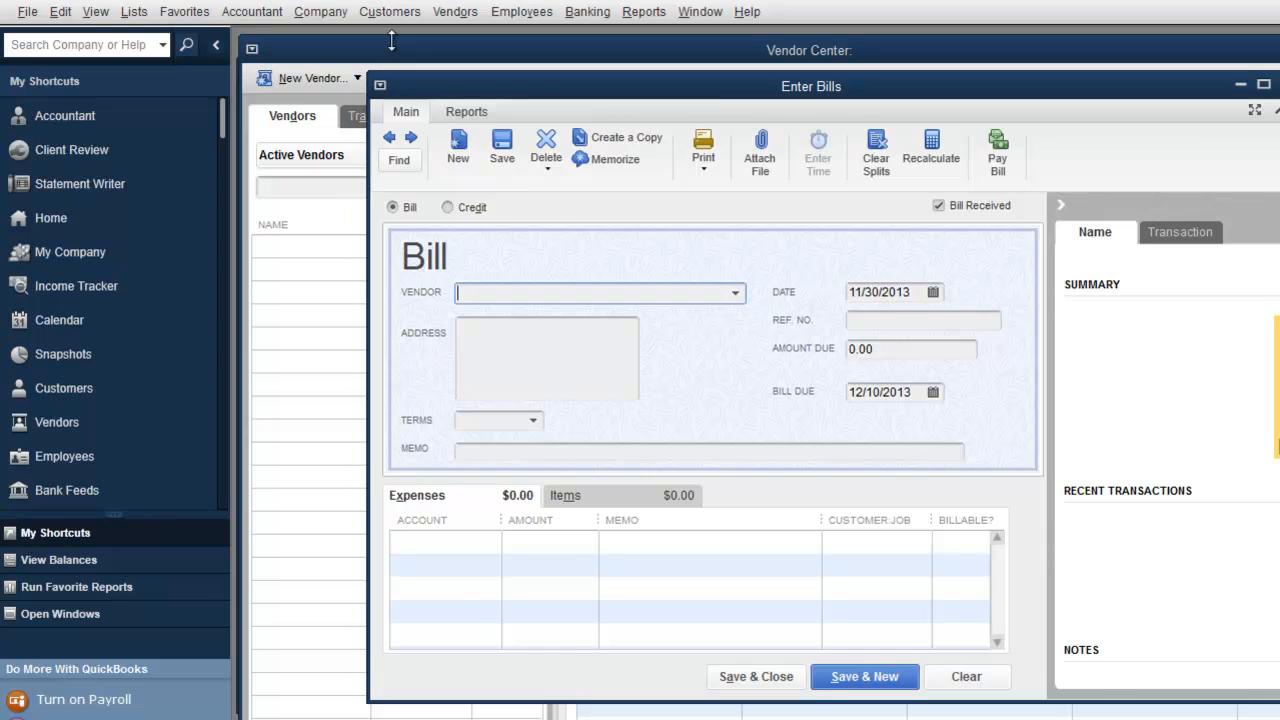
Step: Enter 'Vendor 1' as the bill's vendor and choose Set Up for the unlisted vendor
click(395, 55)
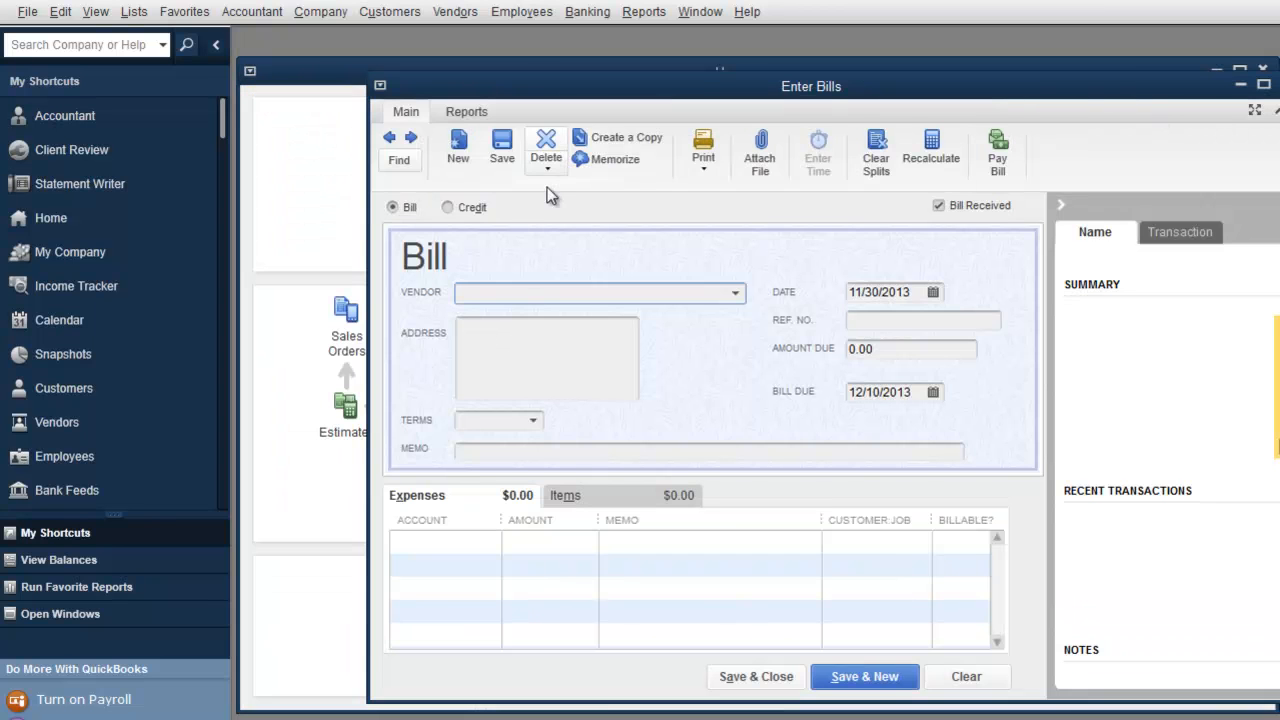
text(Vend)
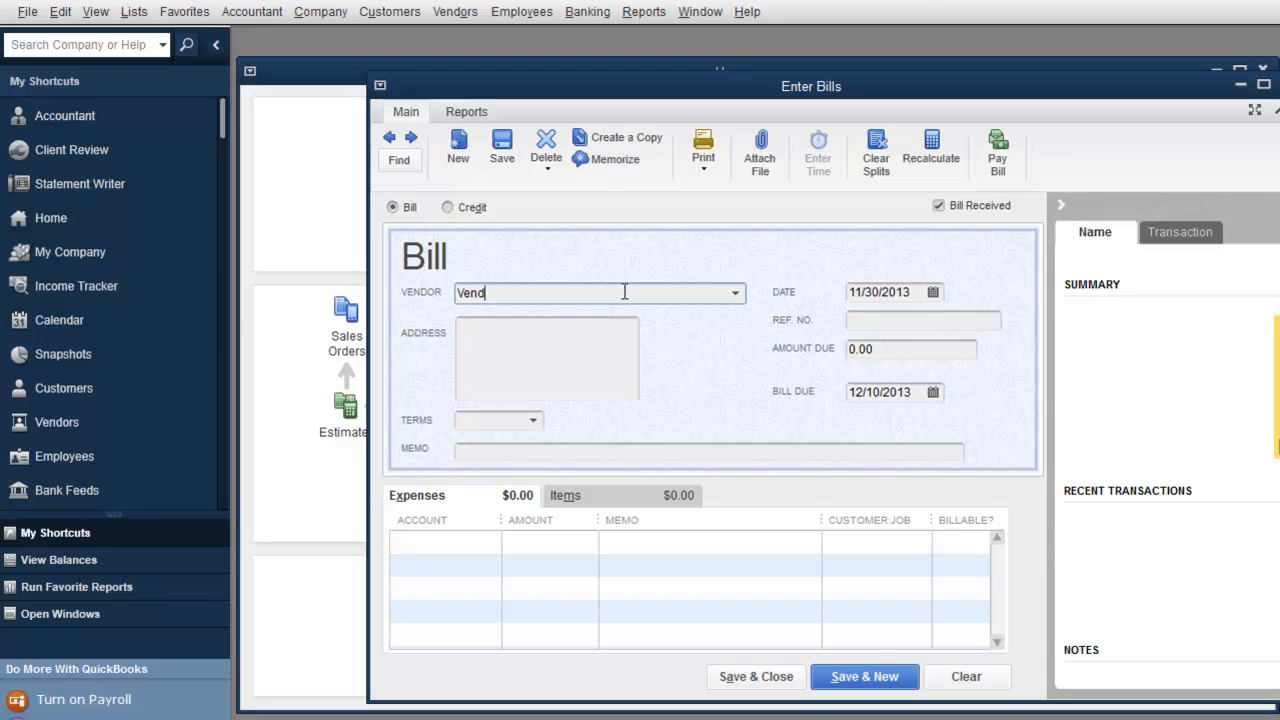
text(or 1)
key(Tab)
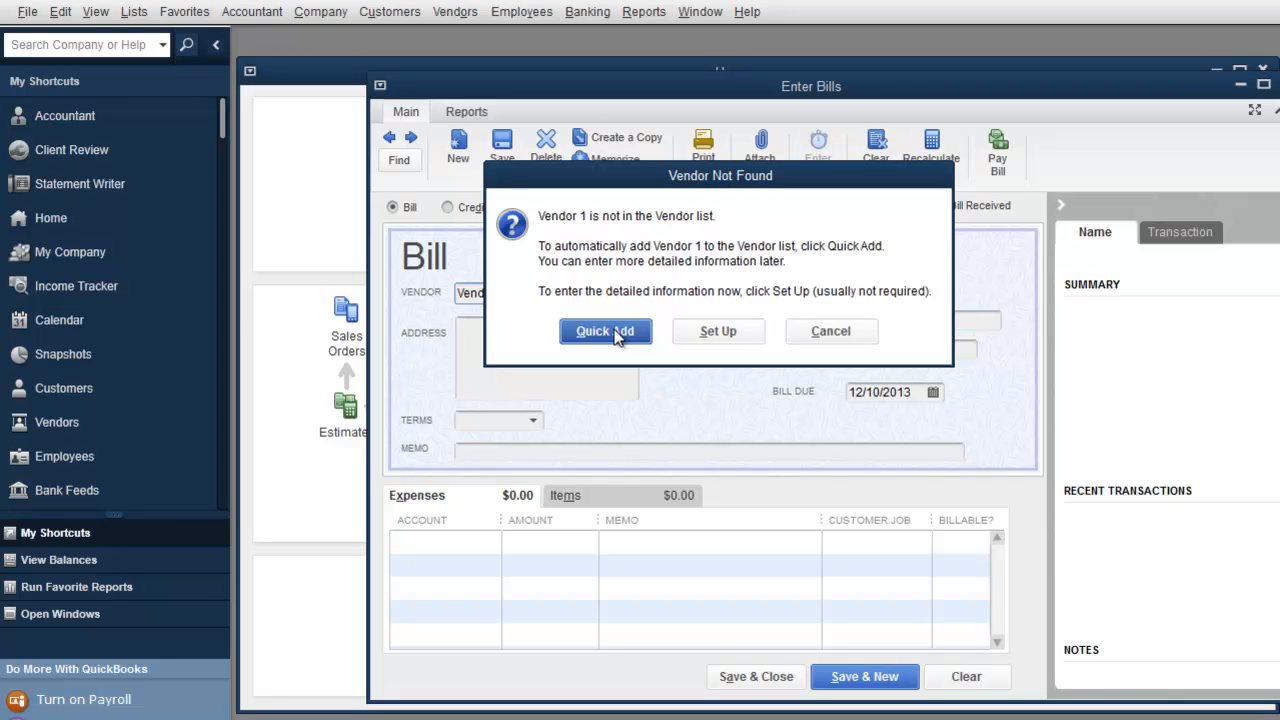
click(724, 338)
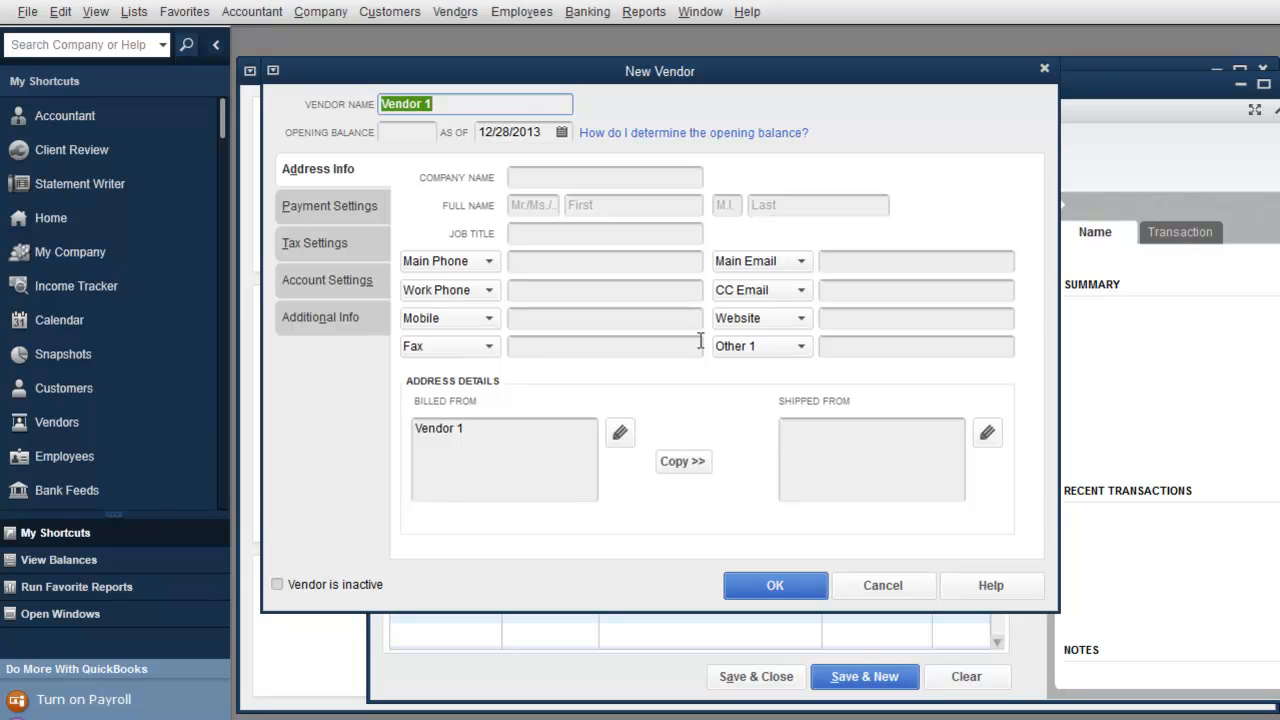
Step: Browse the New Vendor tabs and tick 'Vendor eligible for 1099' under Tax Settings
click(347, 207)
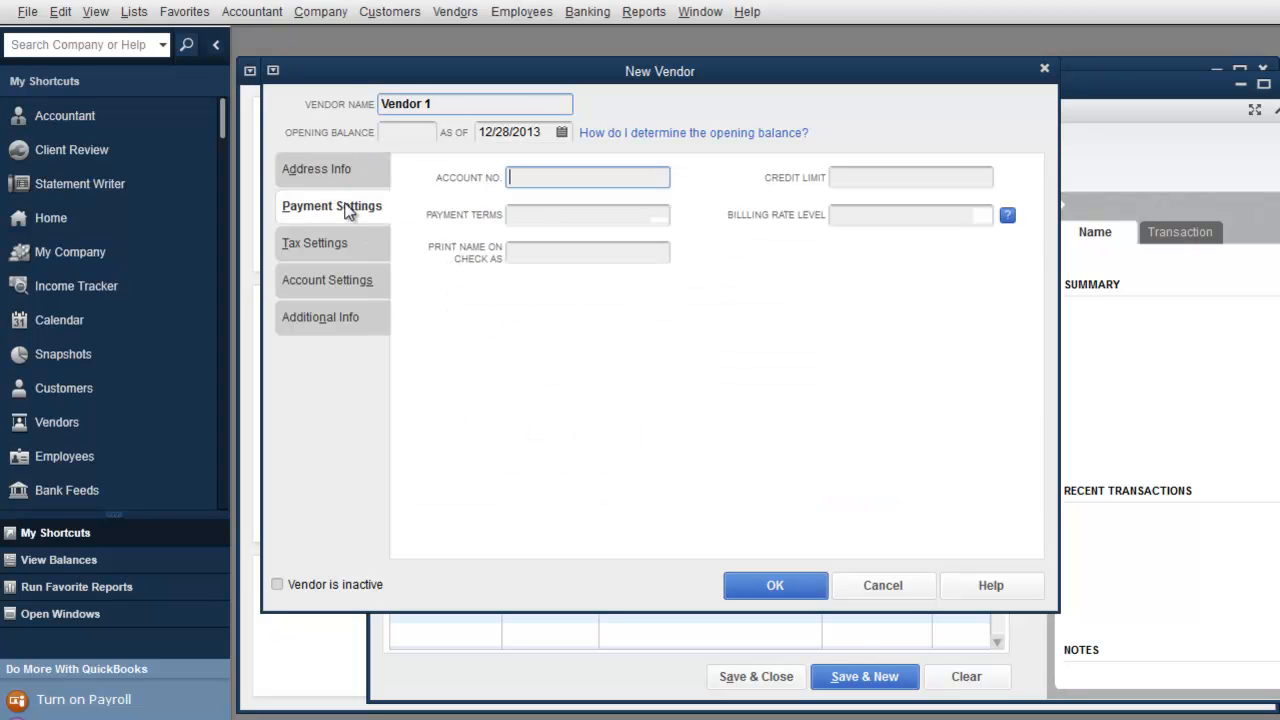
click(331, 243)
click(325, 281)
click(333, 318)
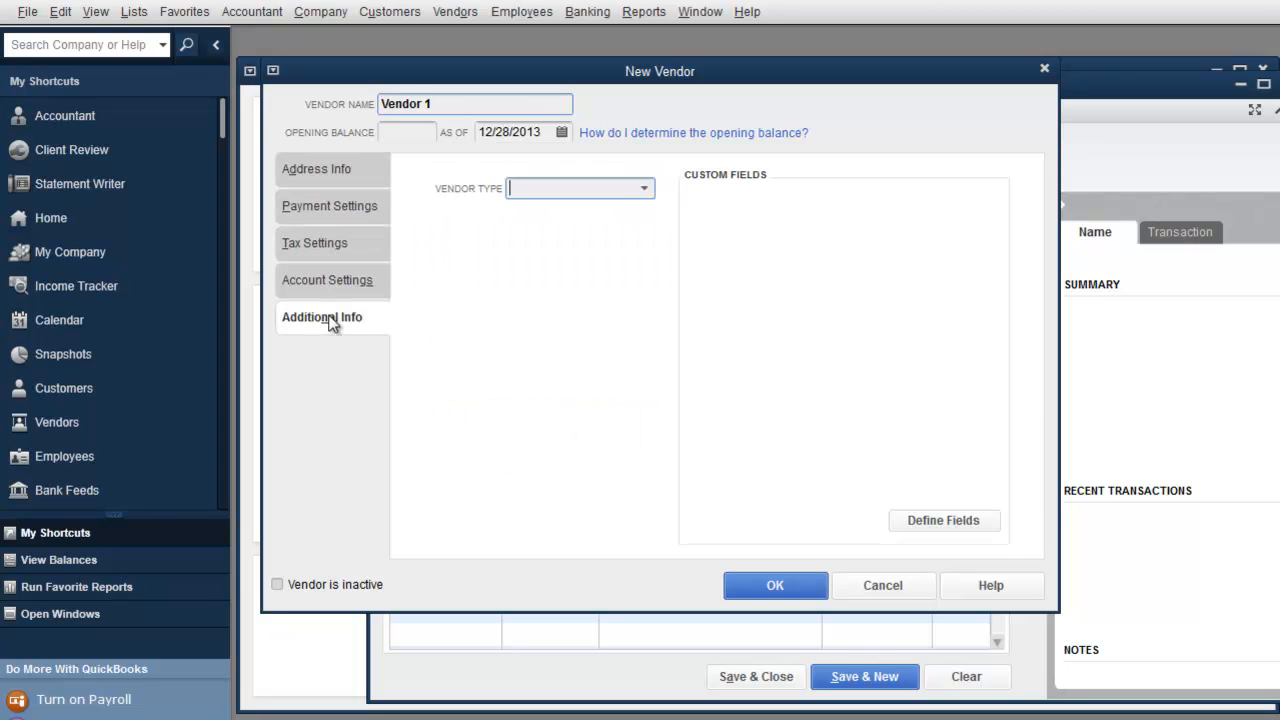
click(330, 169)
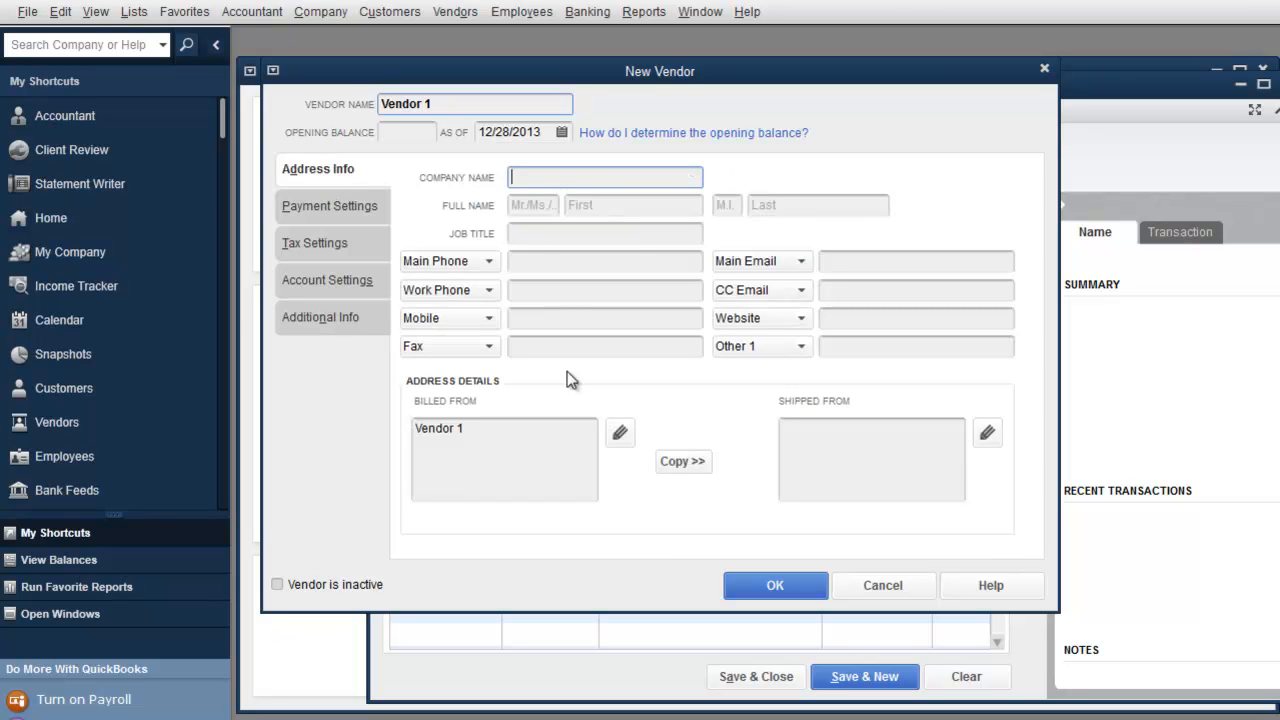
click(337, 243)
click(338, 210)
click(316, 246)
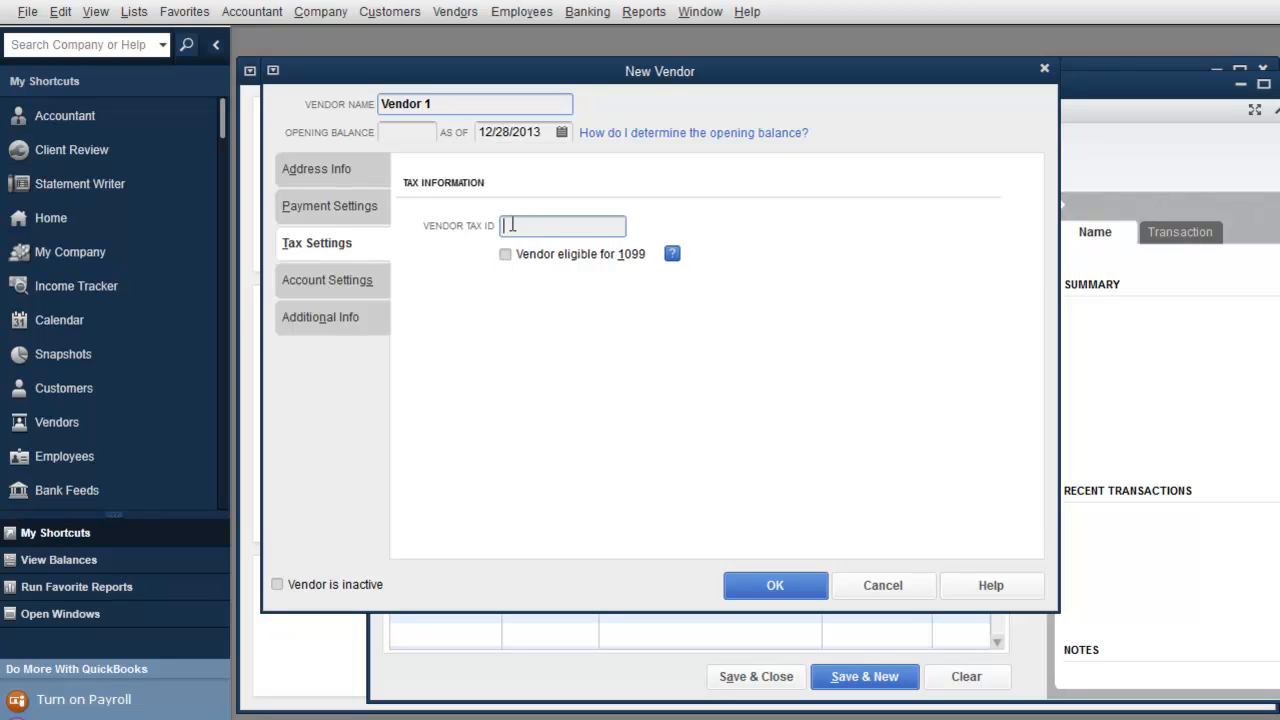
click(506, 256)
click(316, 180)
Step: Quick-add Vendor 1 to the bill and set the amount due to 1,000.00
click(885, 587)
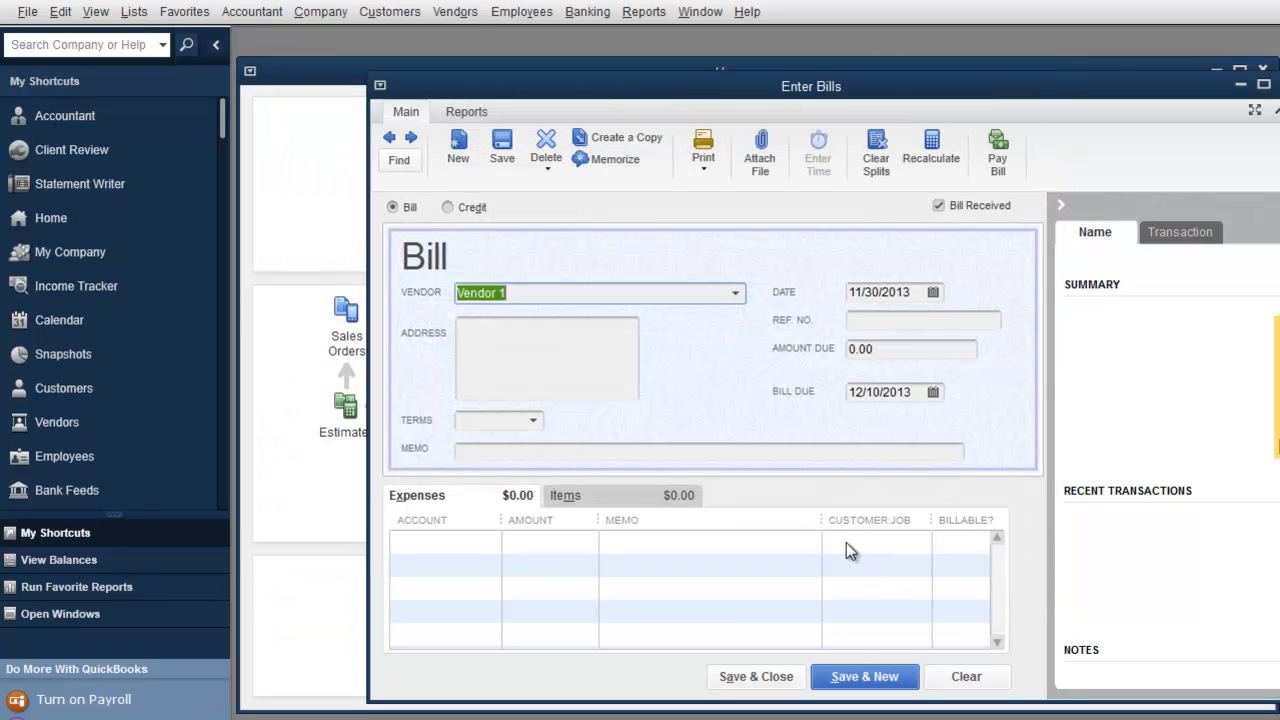
key(Tab)
click(575, 331)
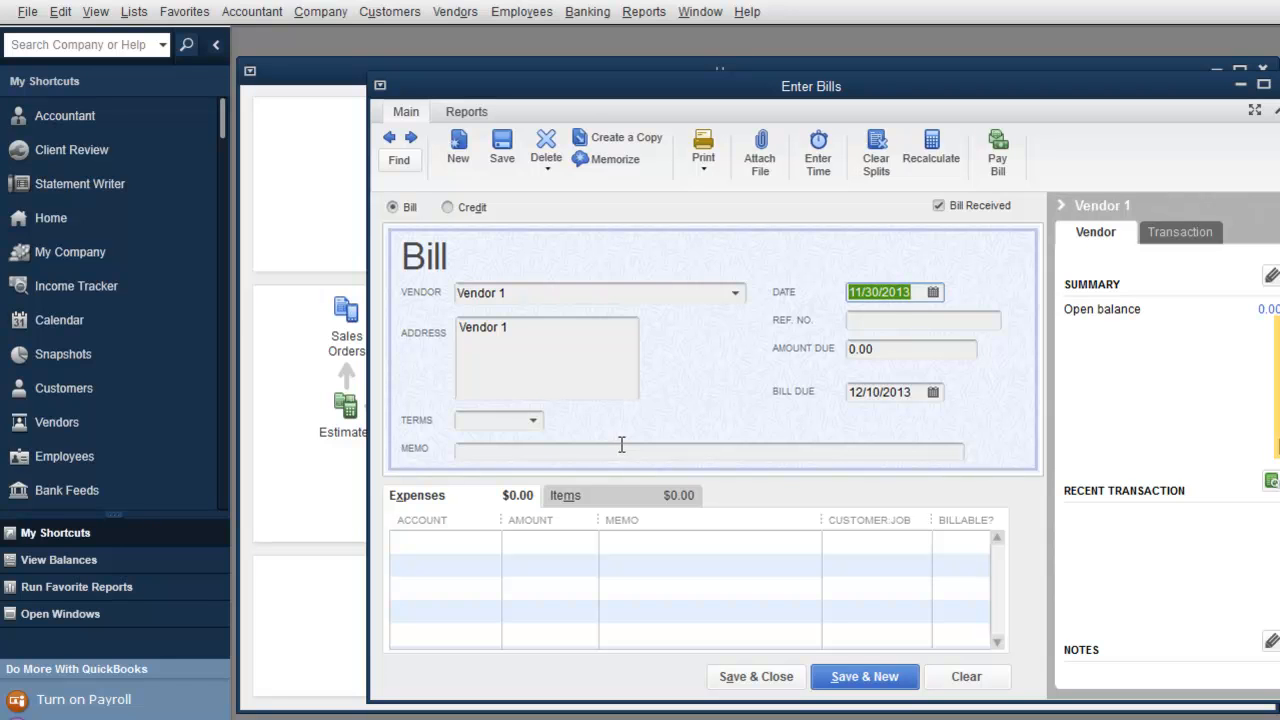
key(Tab)
key(Tab)
text(1000)
key(Tab)
key(Tab)
key(Tab)
key(Tab)
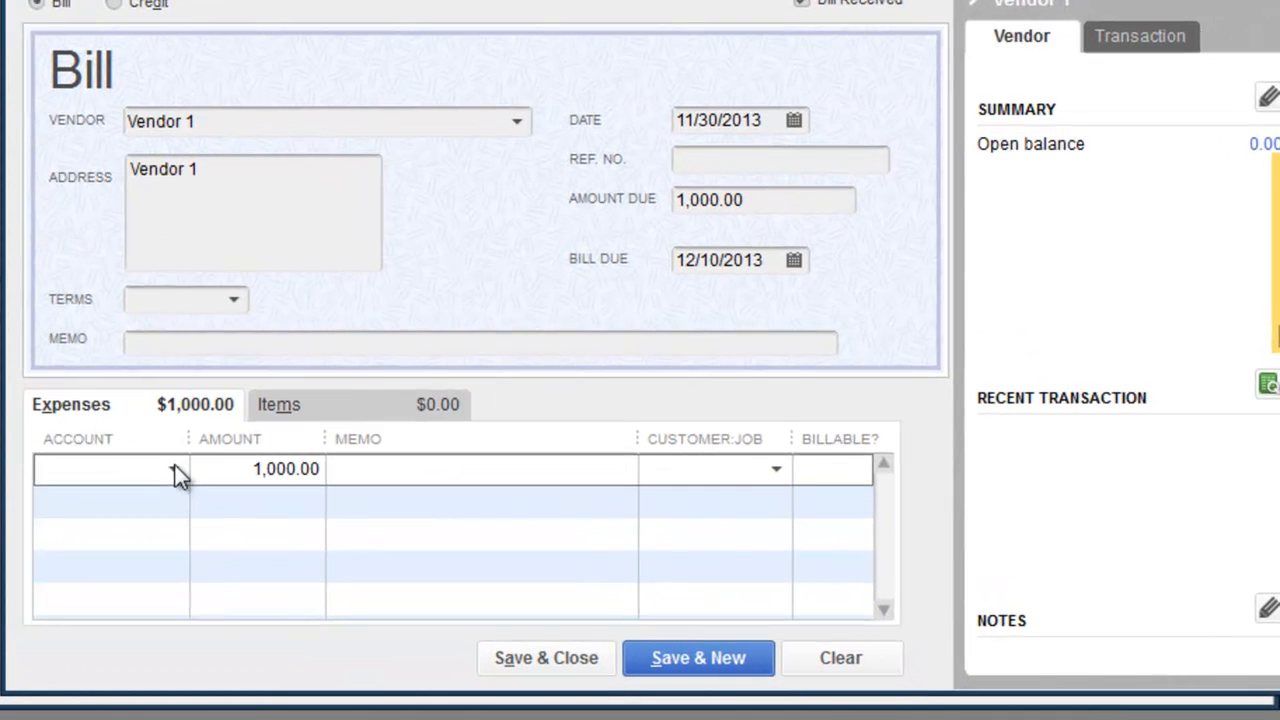
Step: Enter Cell Phone as the account on the bill's expense line
click(322, 414)
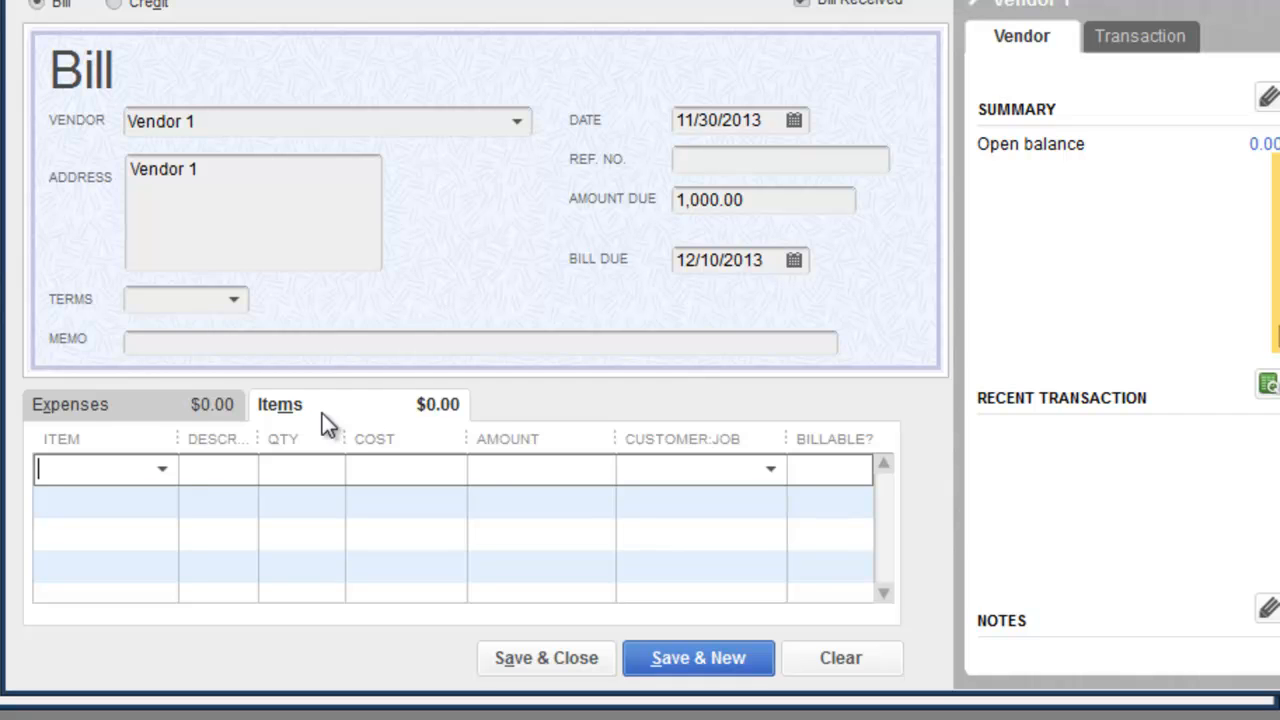
click(160, 404)
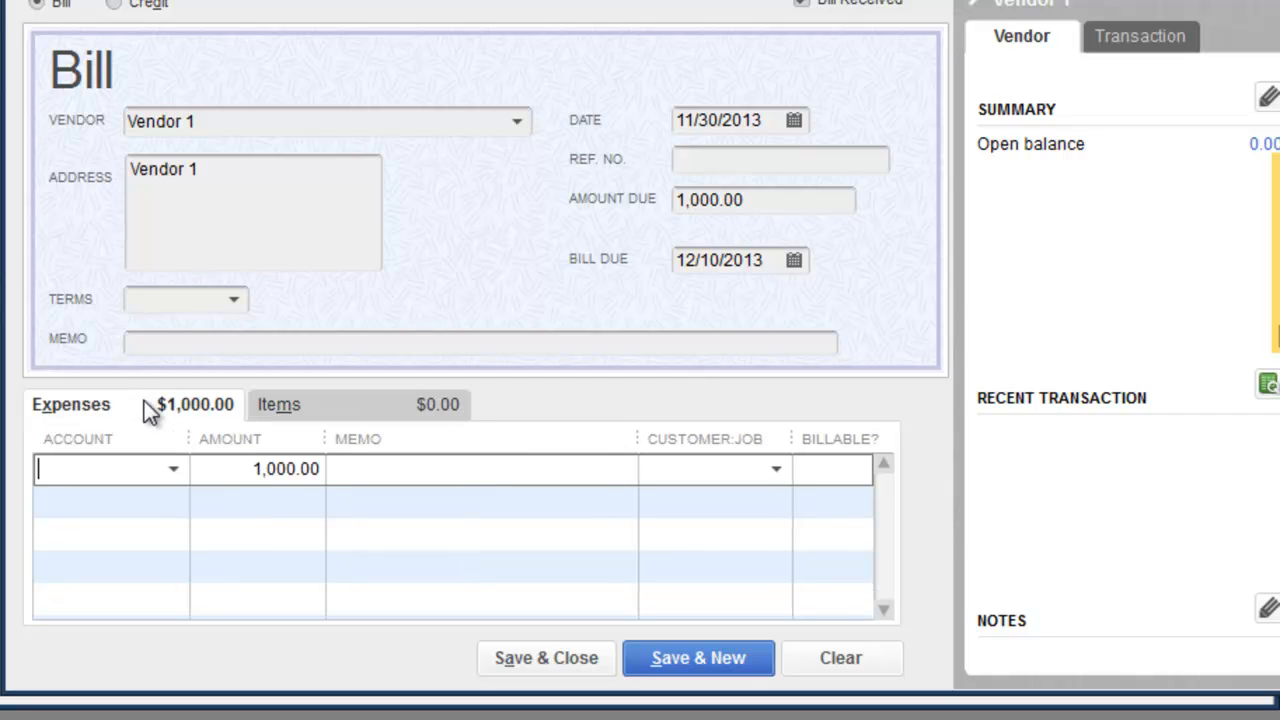
click(173, 472)
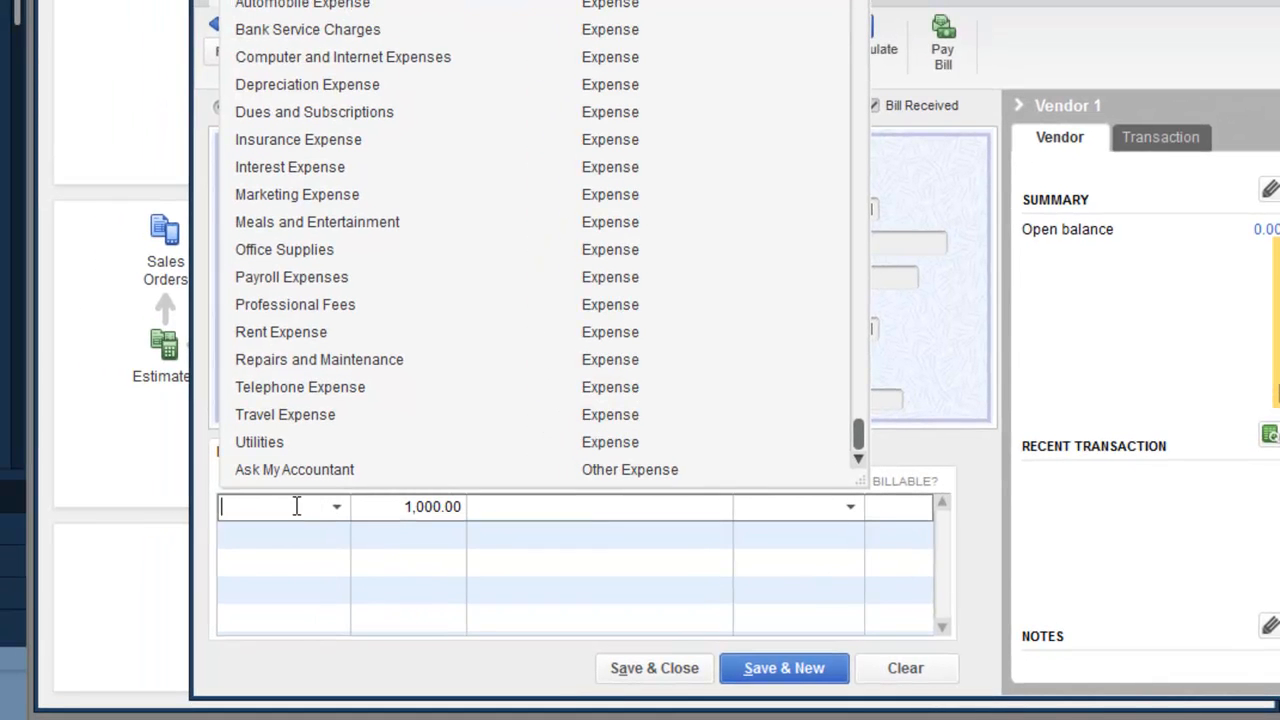
text(Cell Phone)
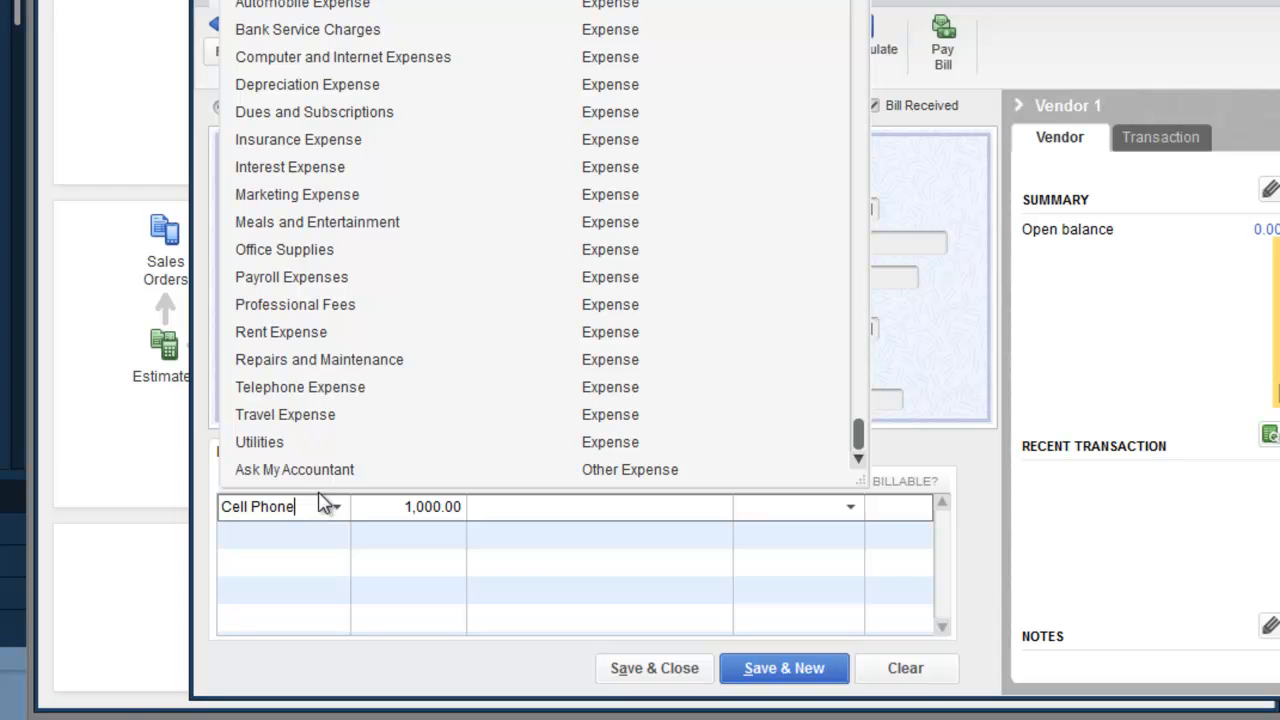
key(Tab)
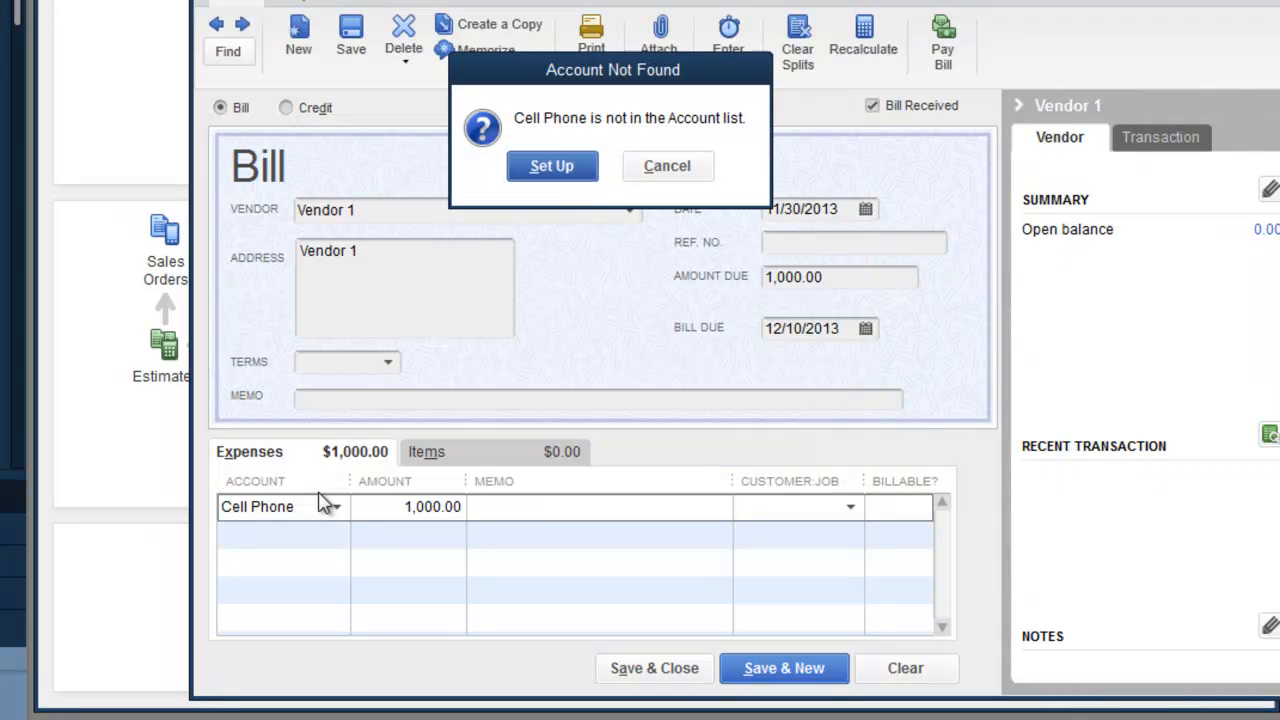
Step: Set up Cell Phone as an Expense account, a subaccount of Telephone Expense, and save it
click(562, 162)
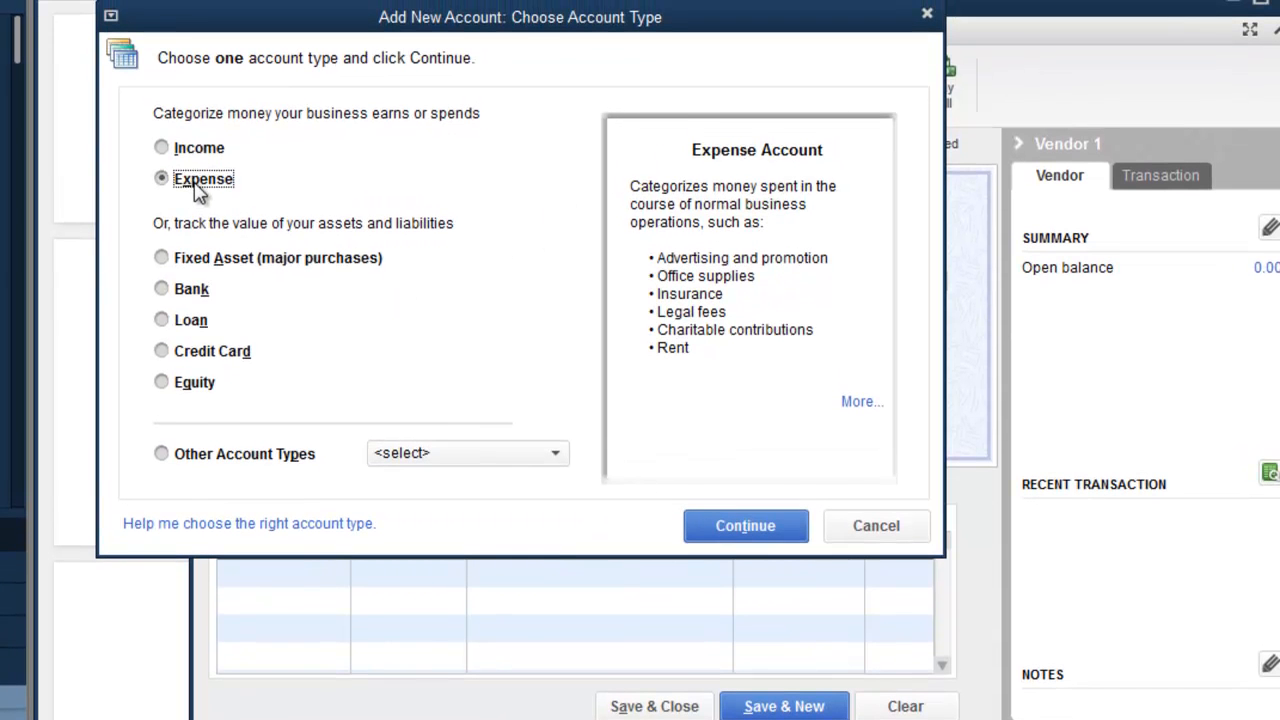
click(745, 536)
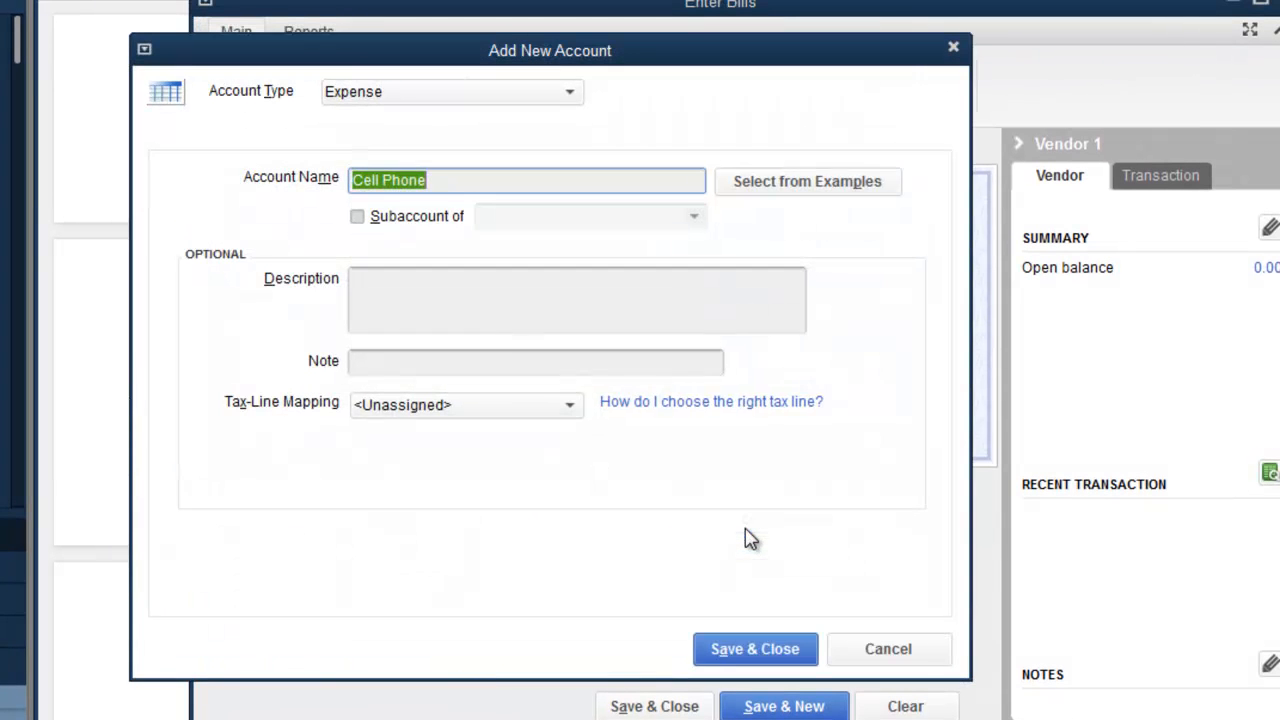
click(357, 216)
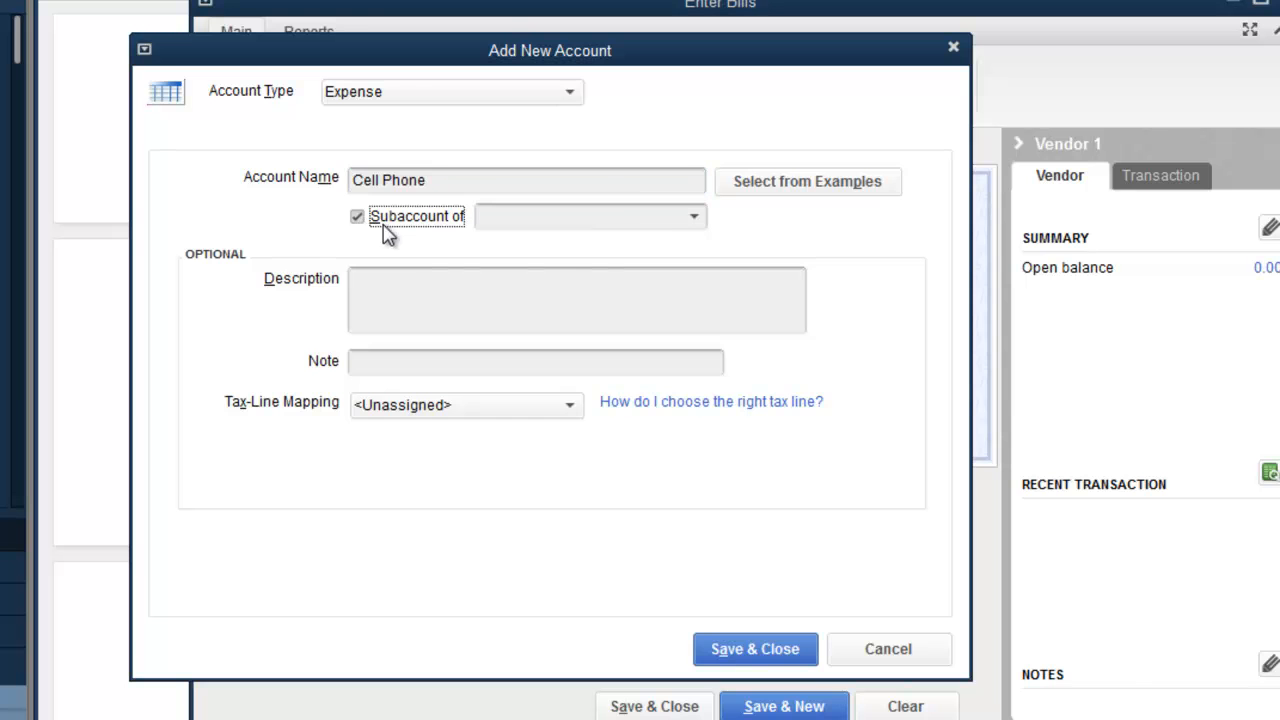
click(697, 219)
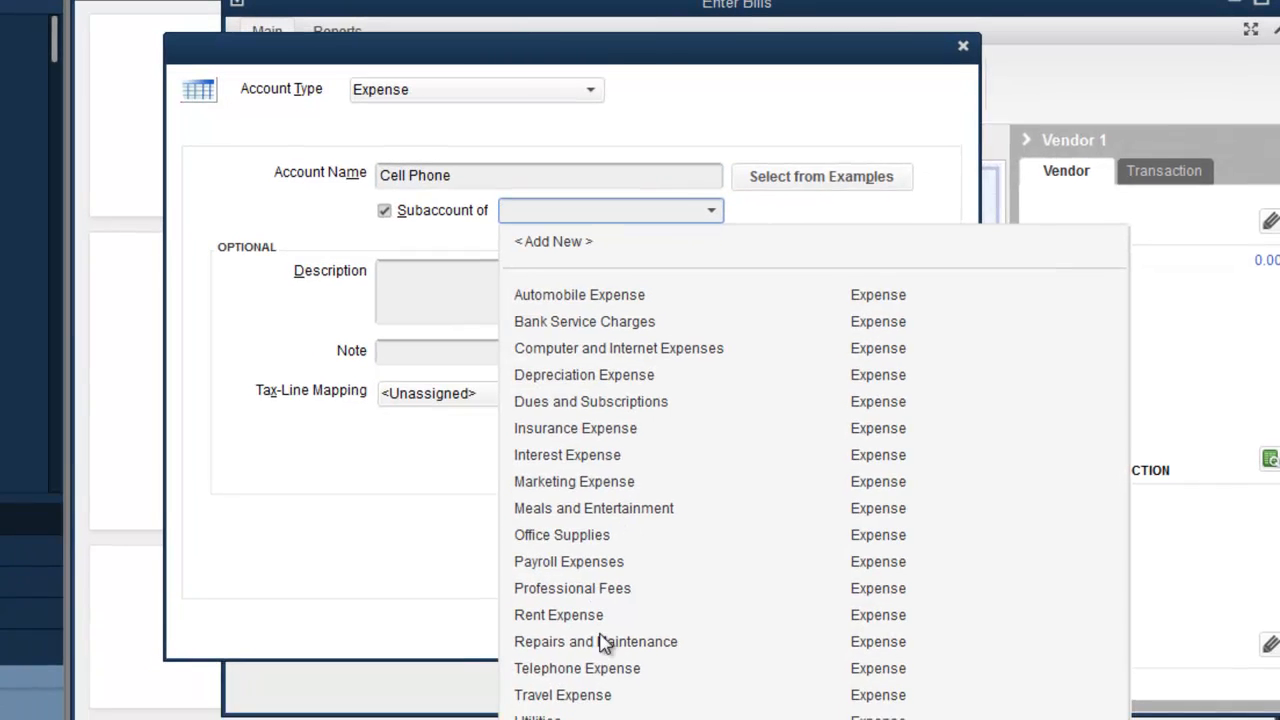
click(597, 698)
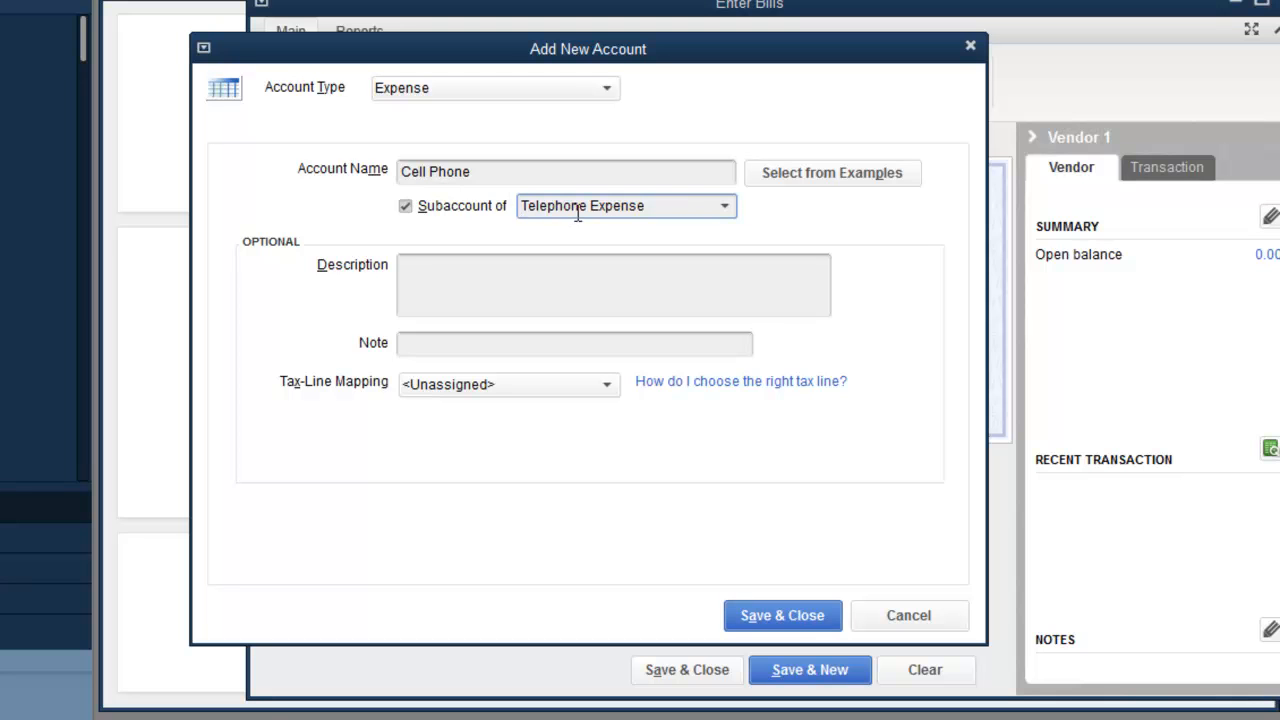
click(782, 616)
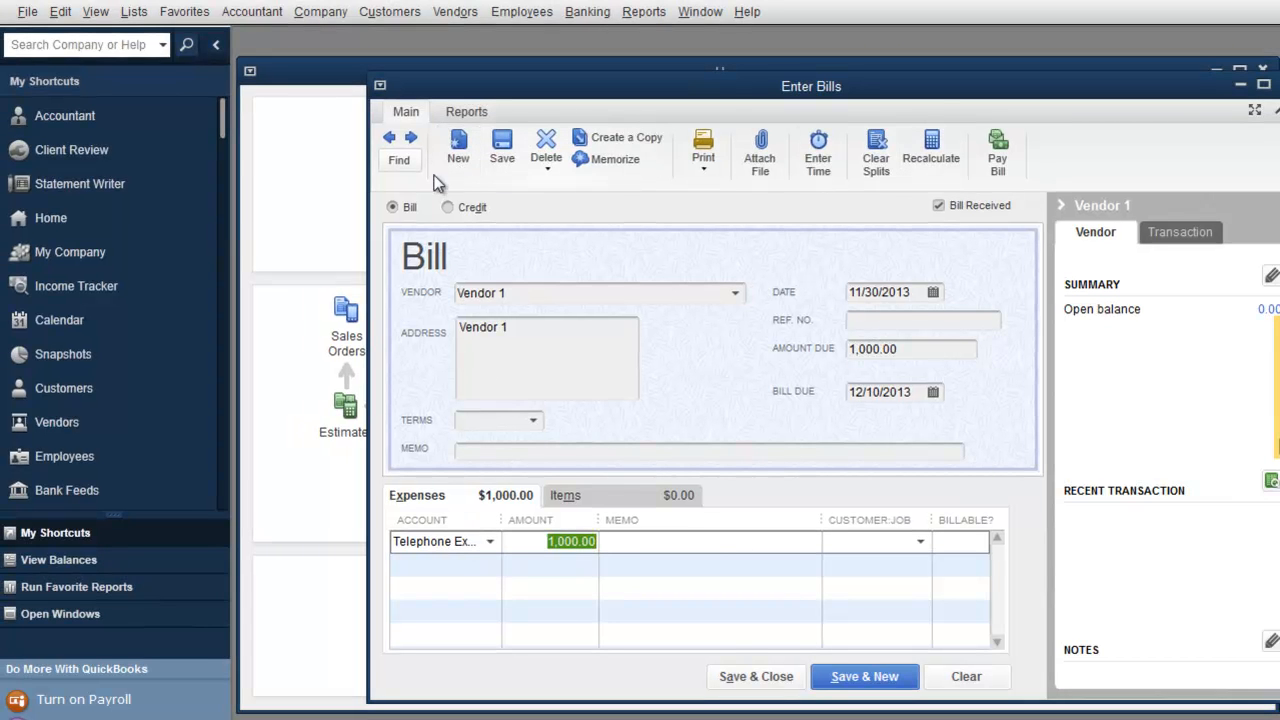
Step: Save the Vendor 1 bill, then reopen Enter Bills and go back to that 1,000.00 bill
click(853, 678)
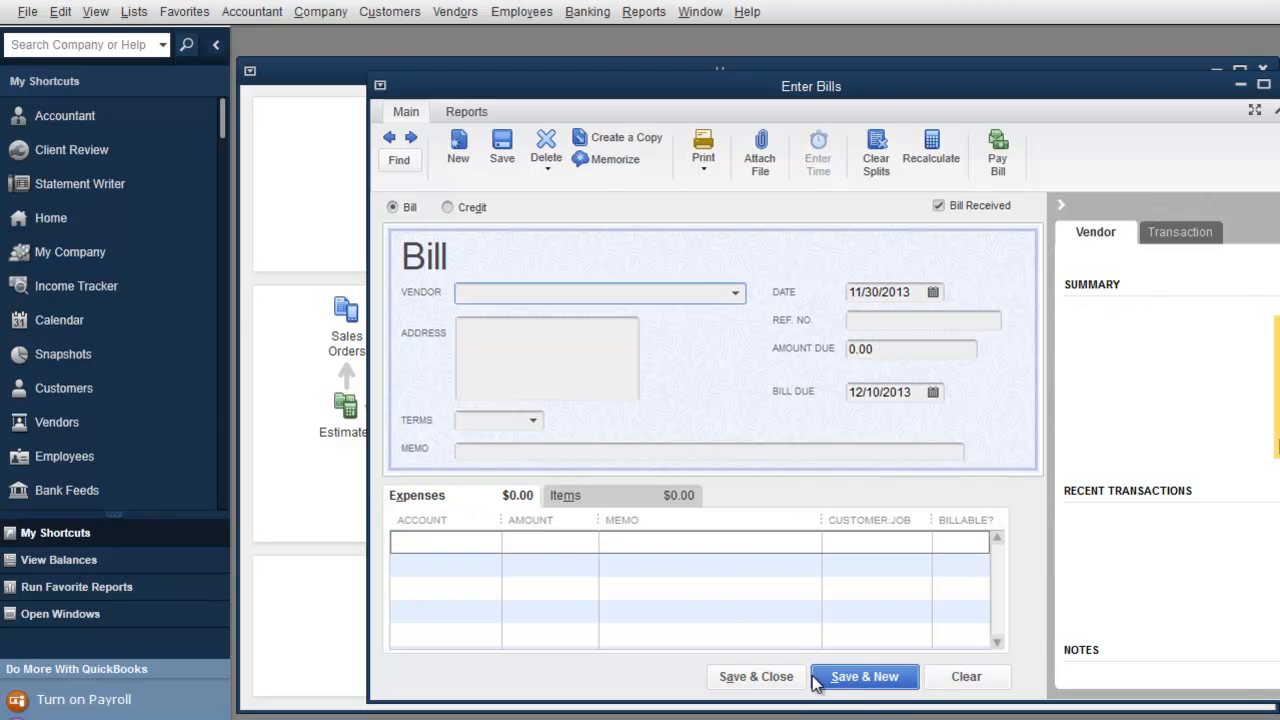
click(772, 678)
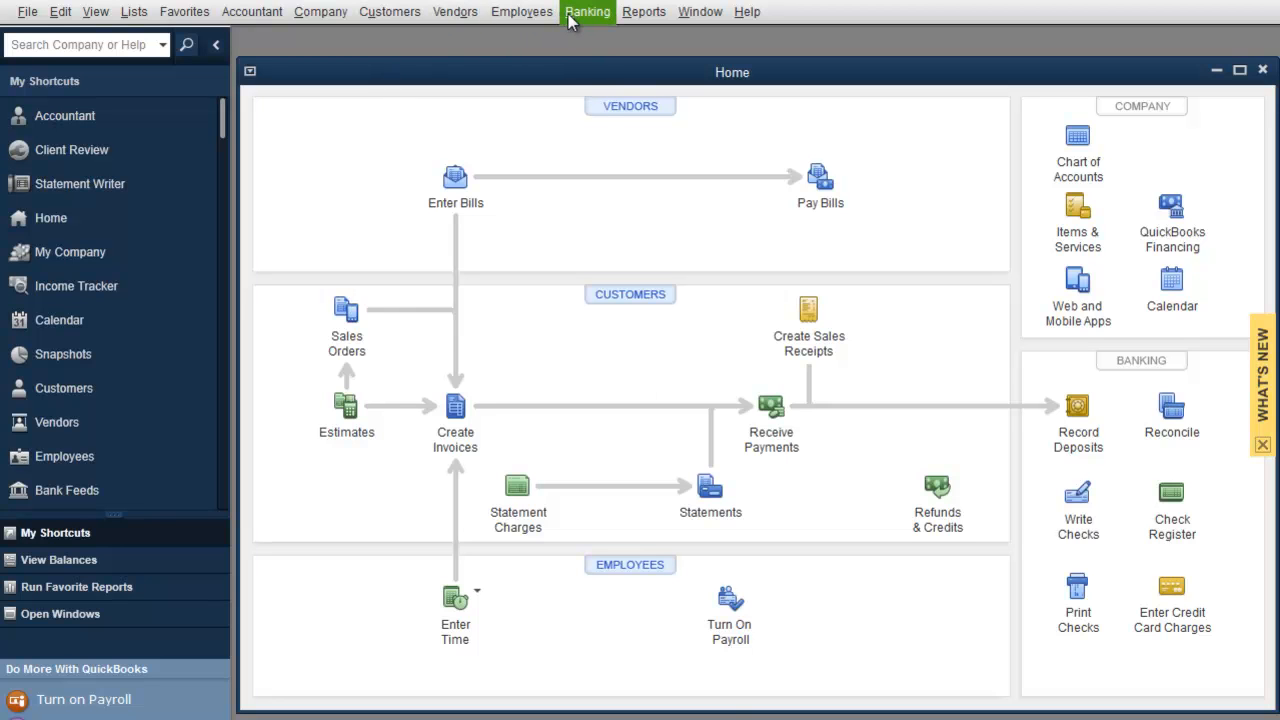
click(462, 14)
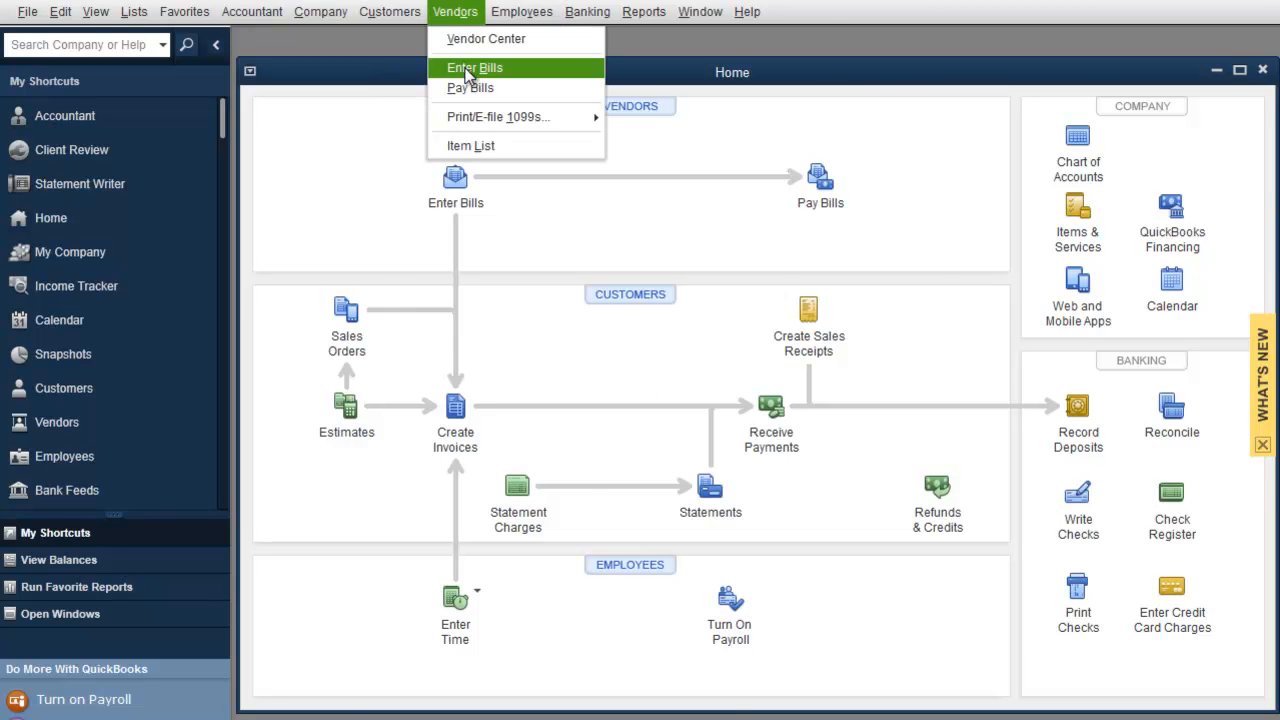
click(468, 65)
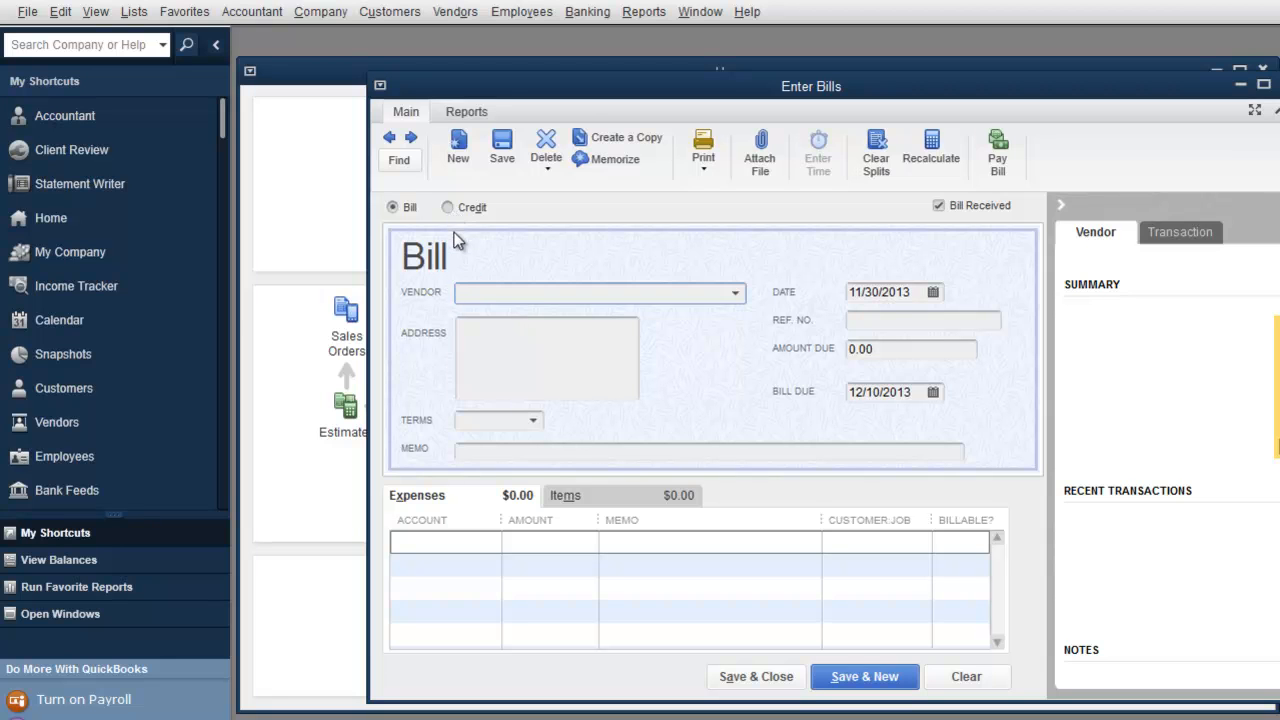
click(391, 146)
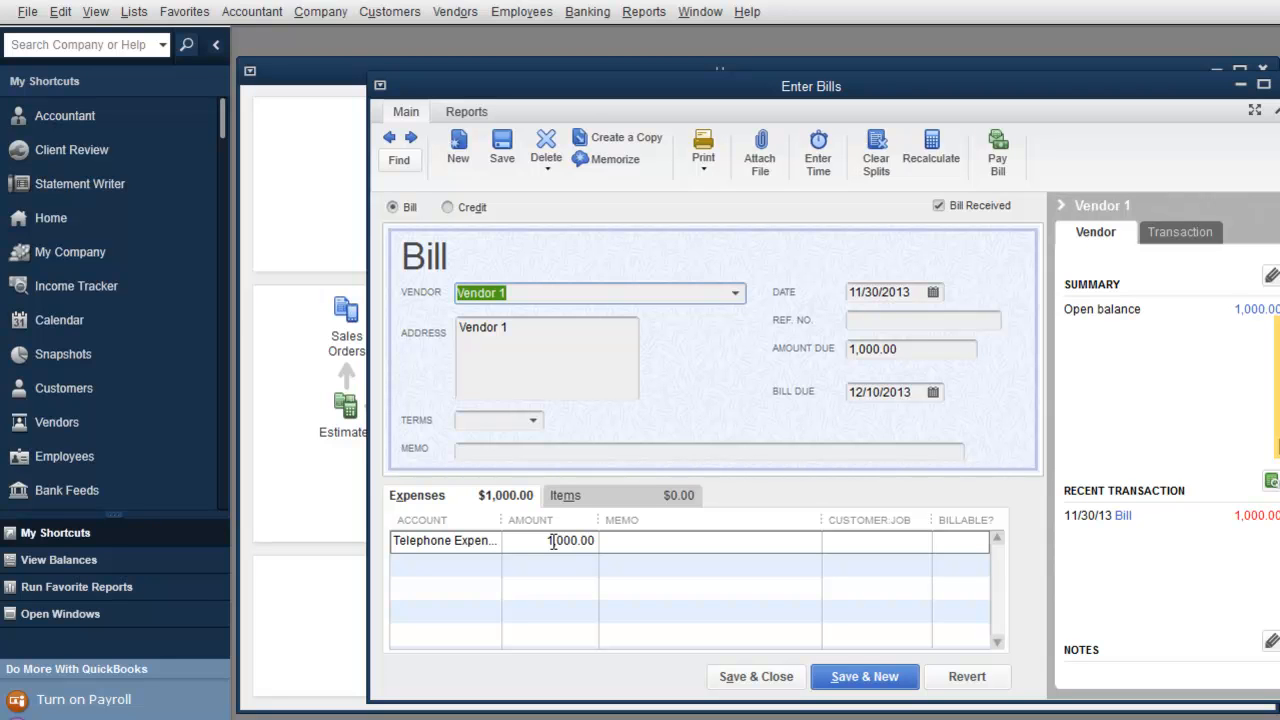
Step: Save the bill, enter a 500.00 credit from Vendor 1, and save and close it
click(845, 677)
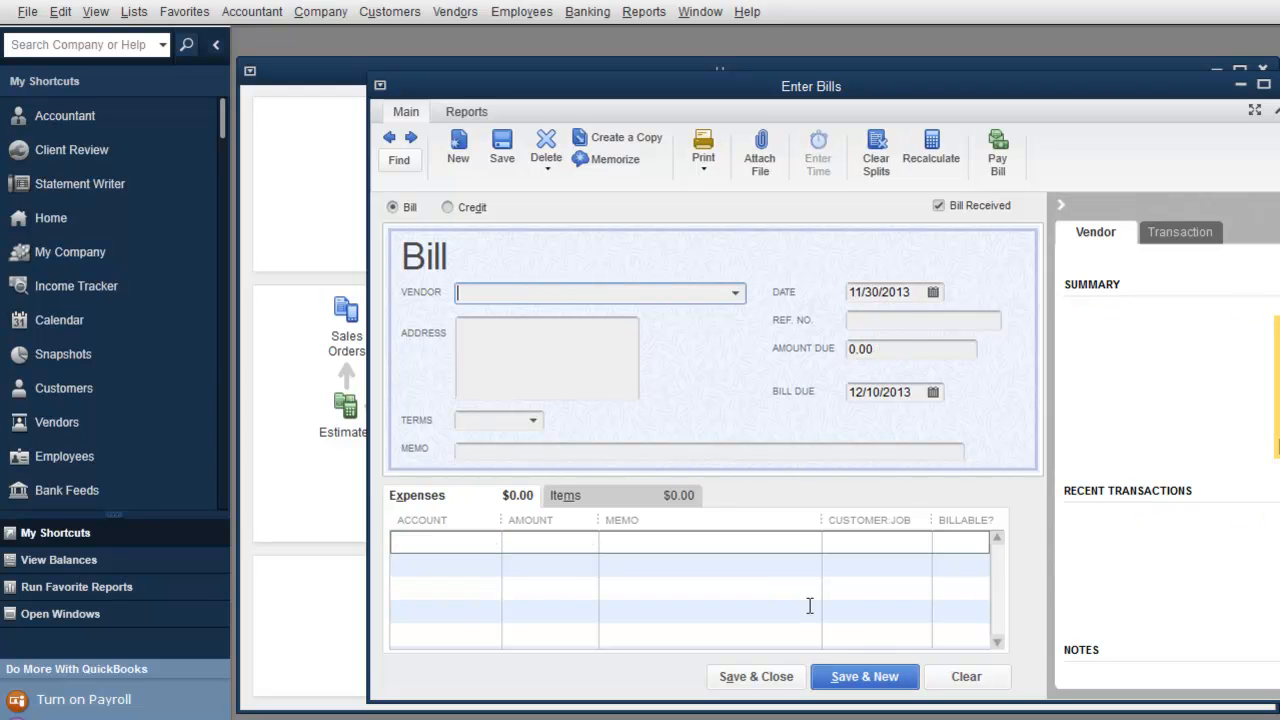
text(Vendor 1)
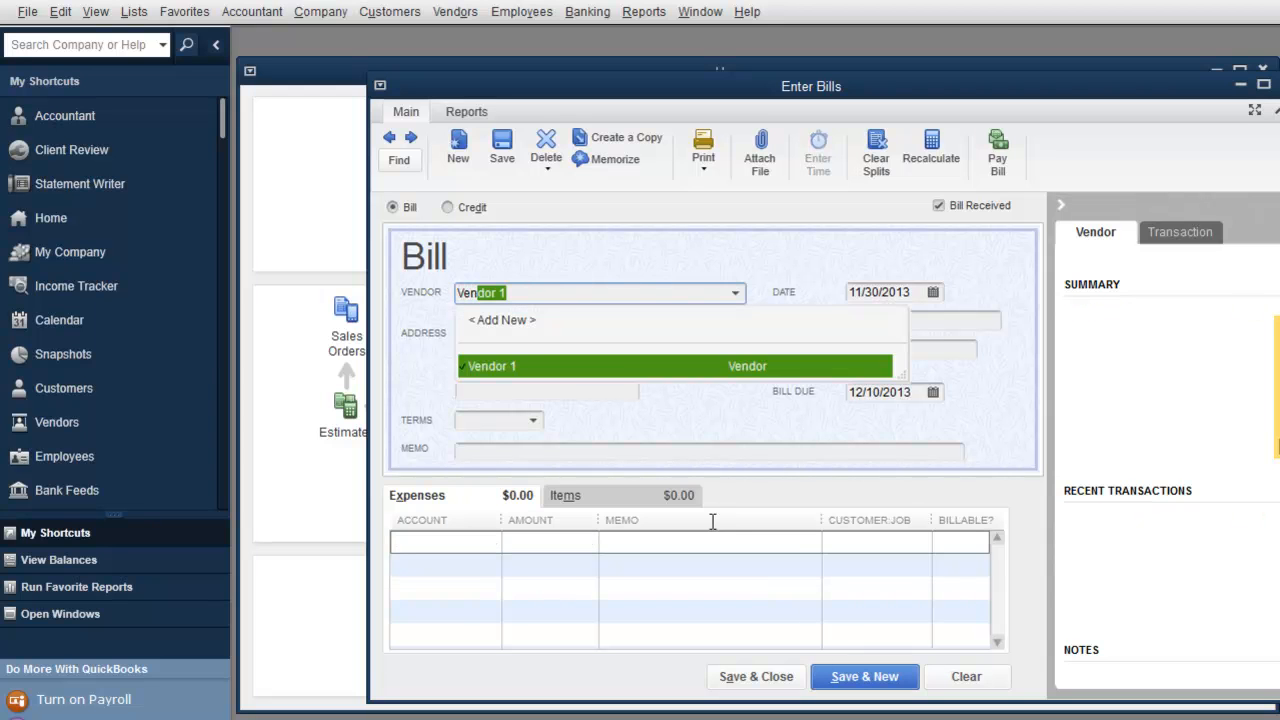
key(Tab)
click(447, 208)
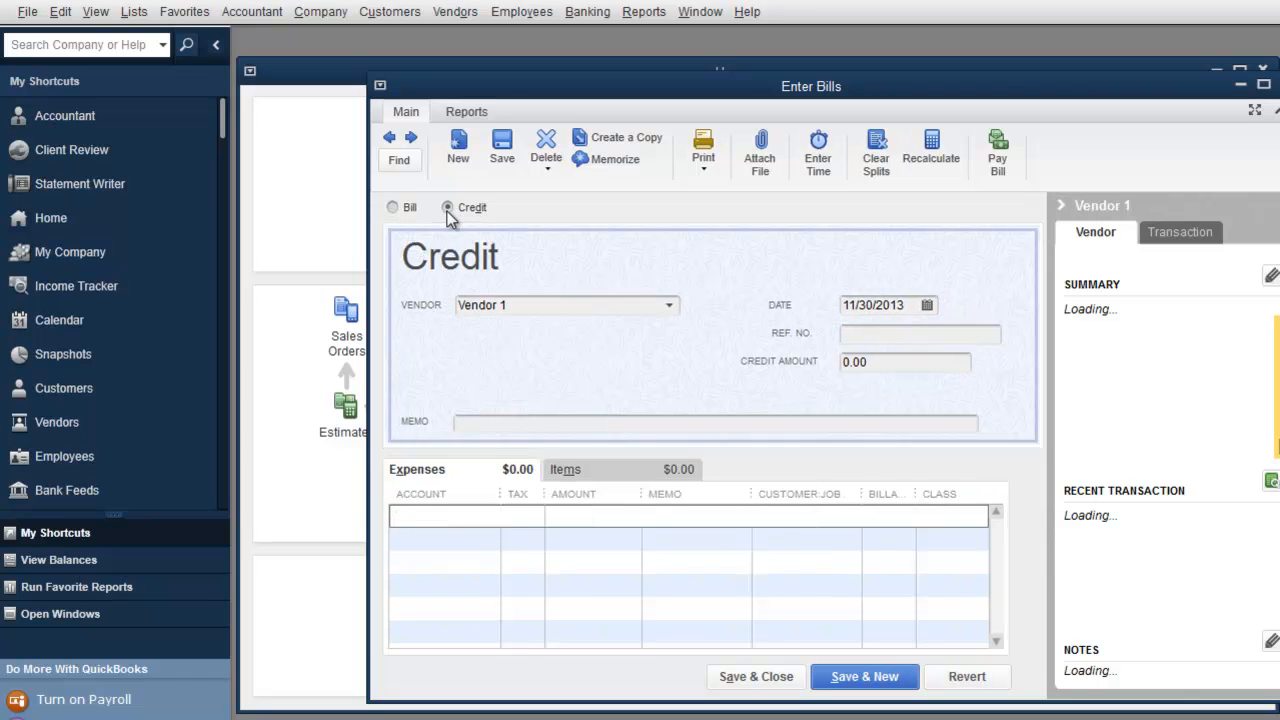
click(908, 358)
key(BackSpace)
key(BackSpace)
key(BackSpace)
key(BackSpace)
text(500)
key(Tab)
key(Tab)
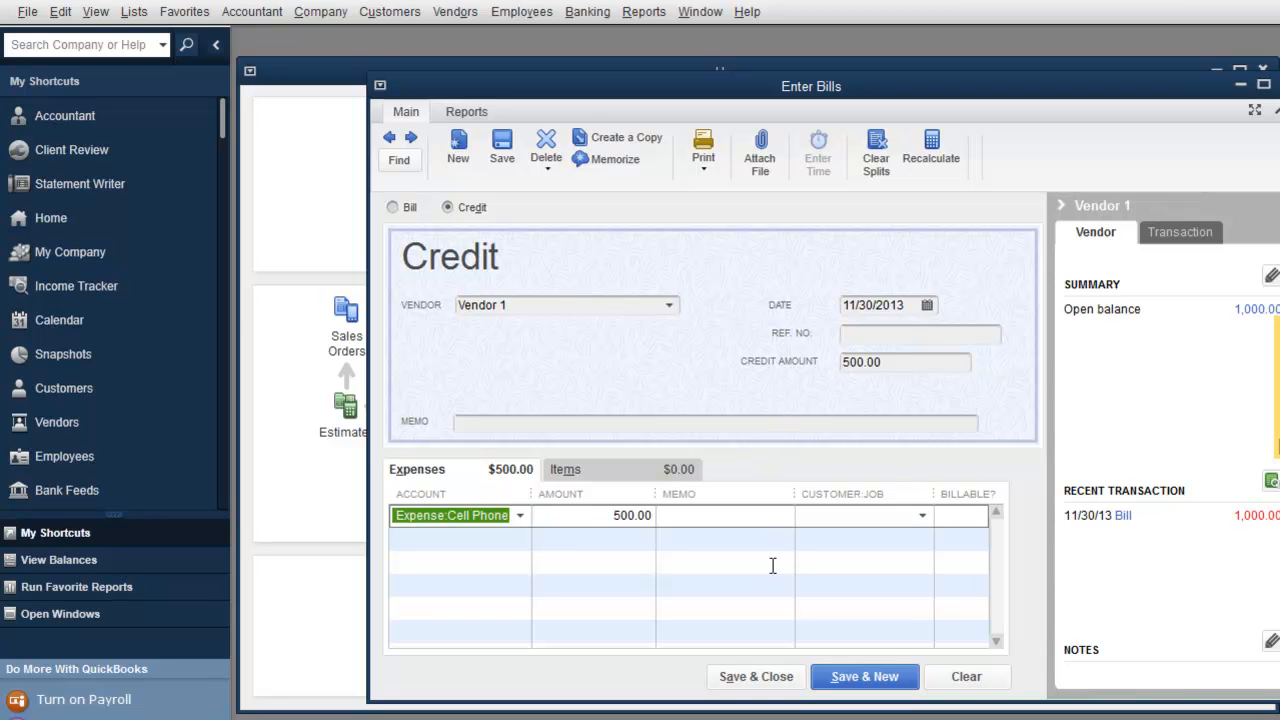
click(814, 679)
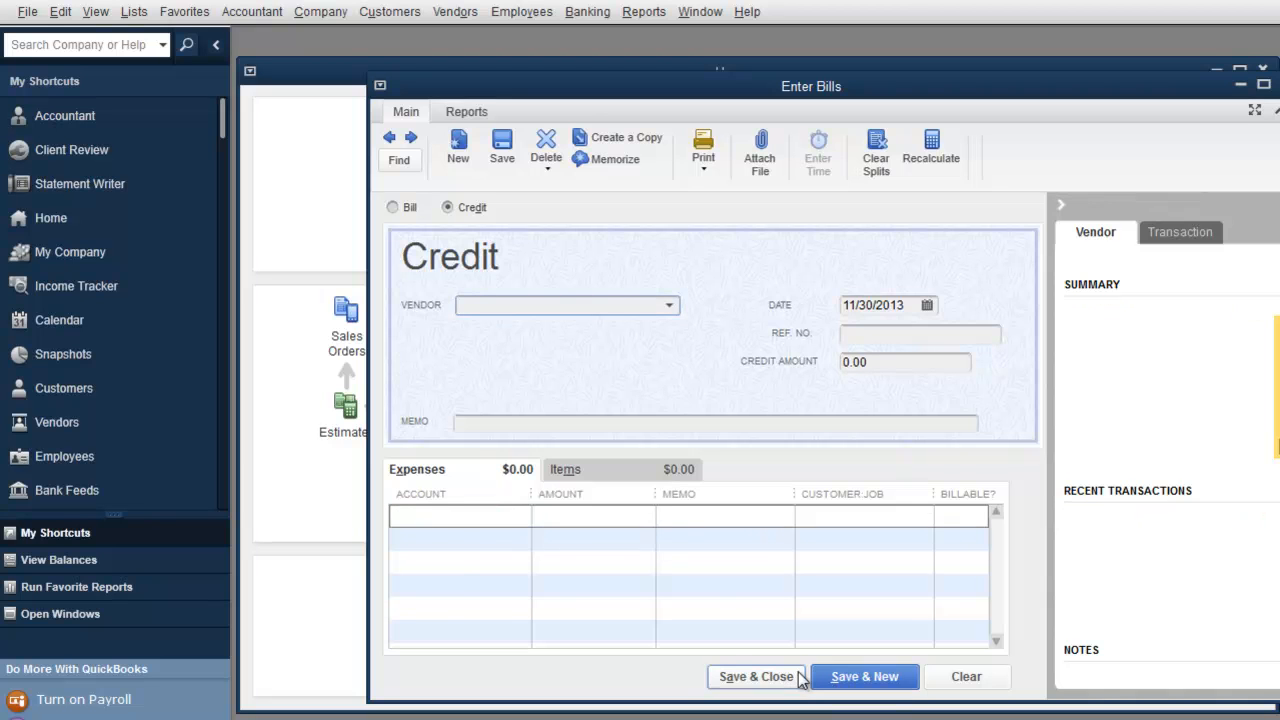
click(787, 680)
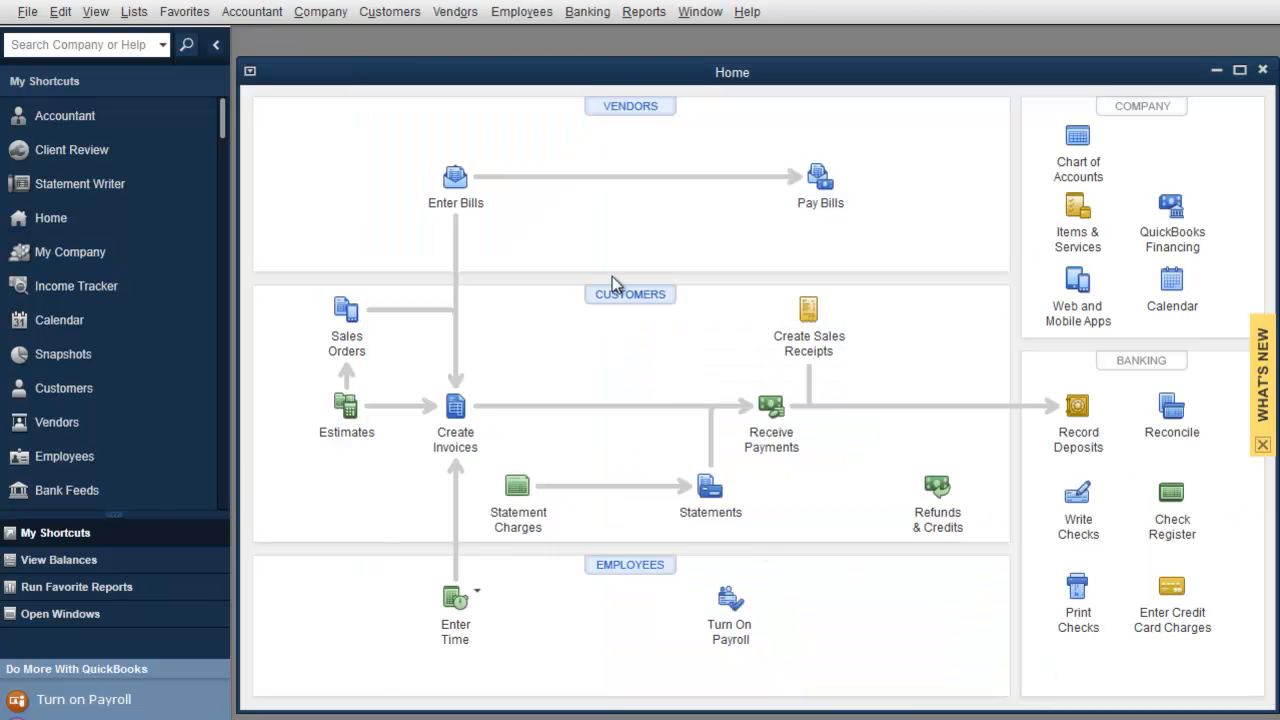
Step: In Pay Bills, select Vendor 1's bill and apply the 500.00 credit to it
click(467, 16)
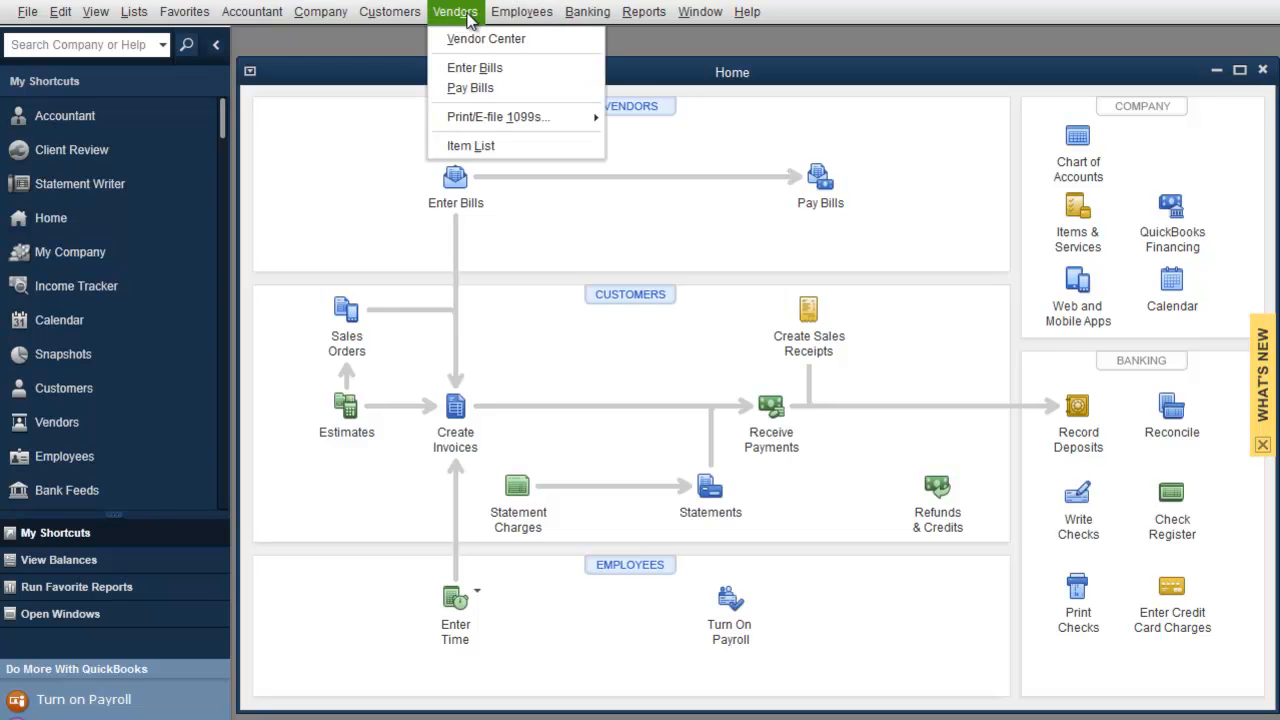
click(462, 88)
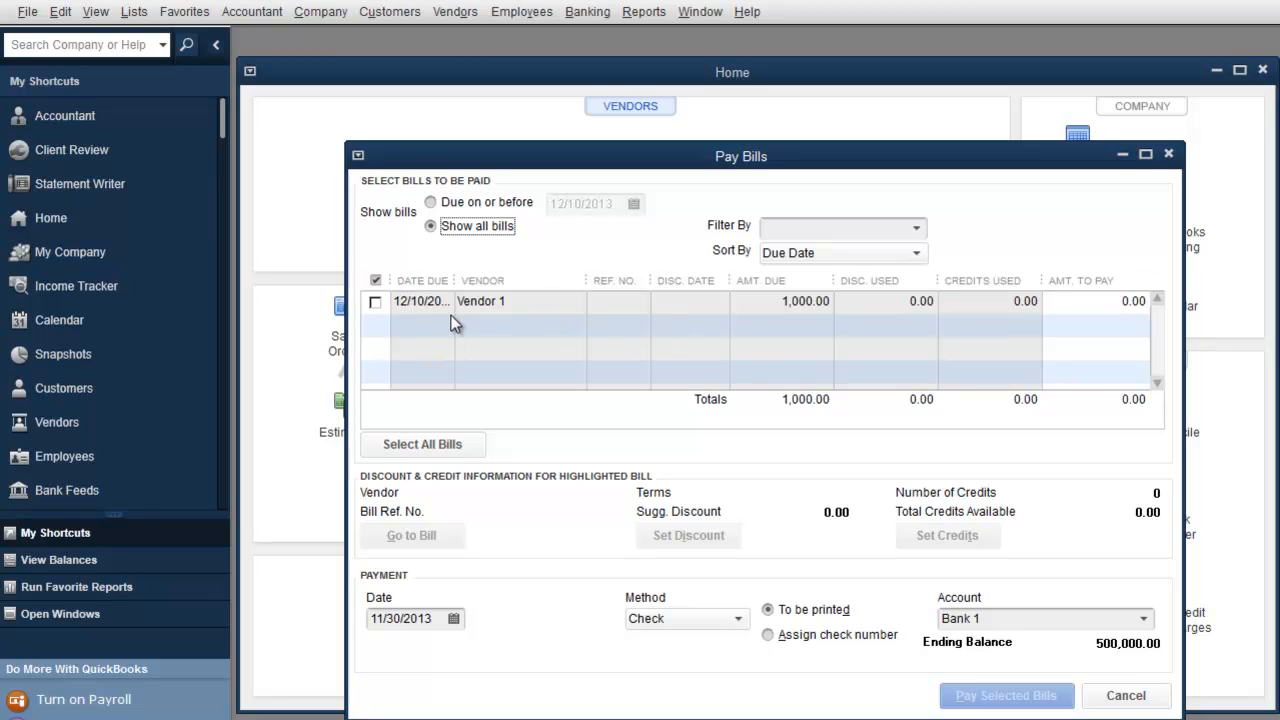
click(375, 302)
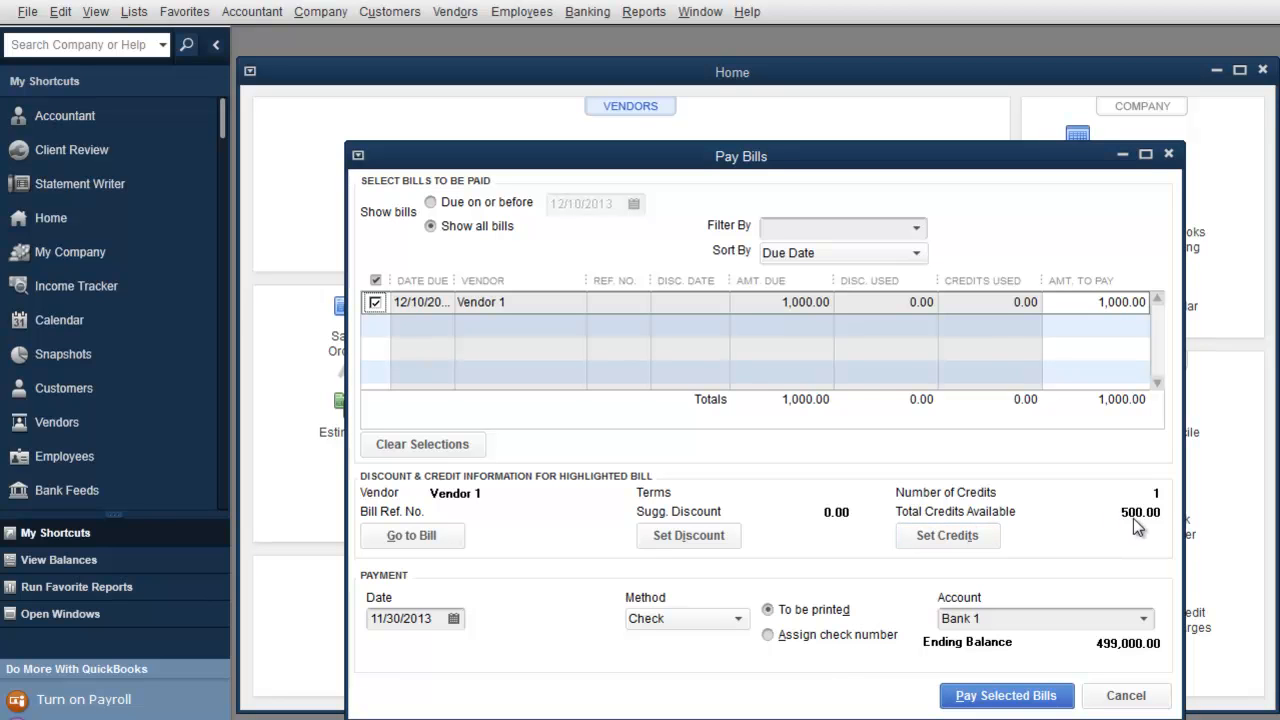
click(966, 538)
click(638, 574)
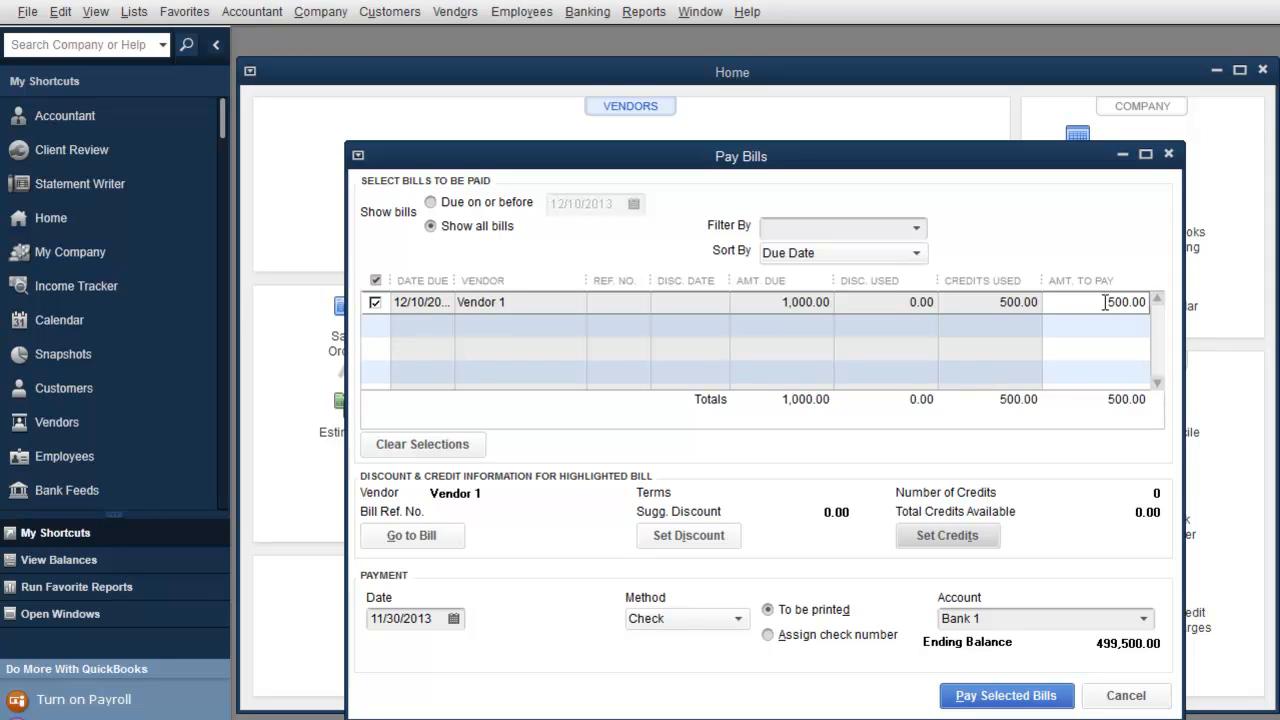
Step: Change the amount to pay to 250.00 and open the bill being paid
drag(1106, 302, 1153, 307)
text(250.00)
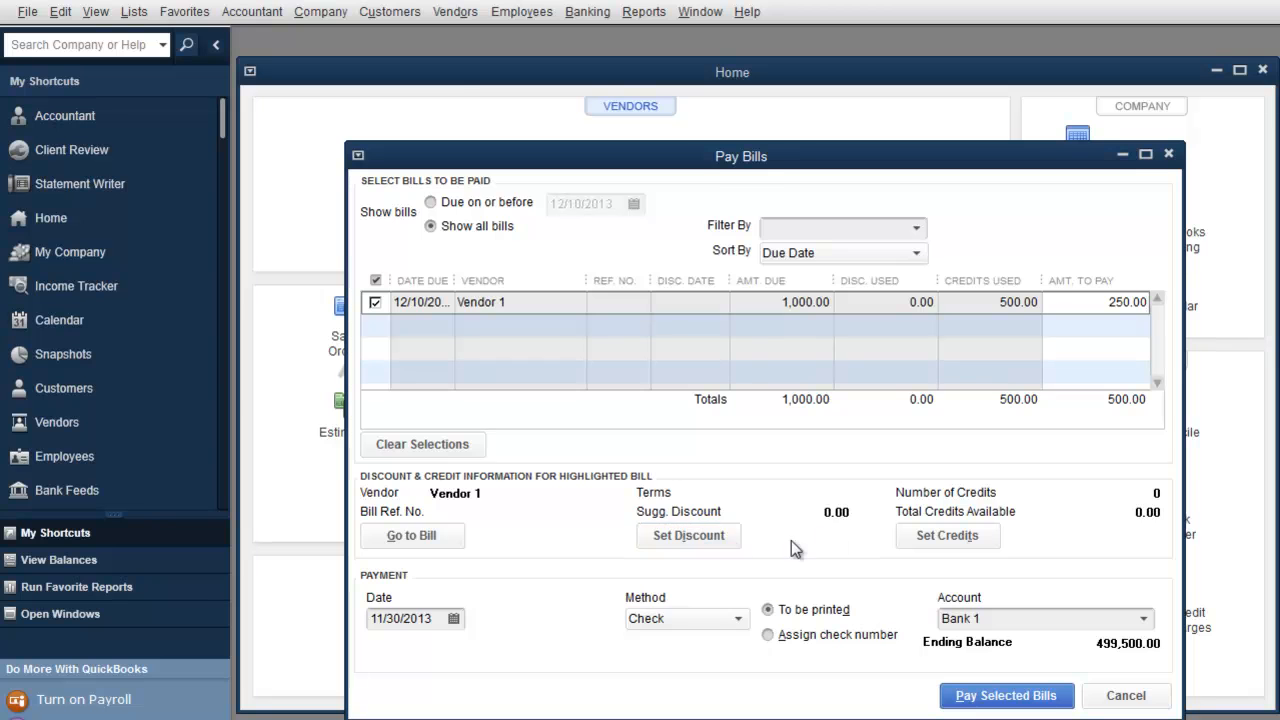
click(412, 535)
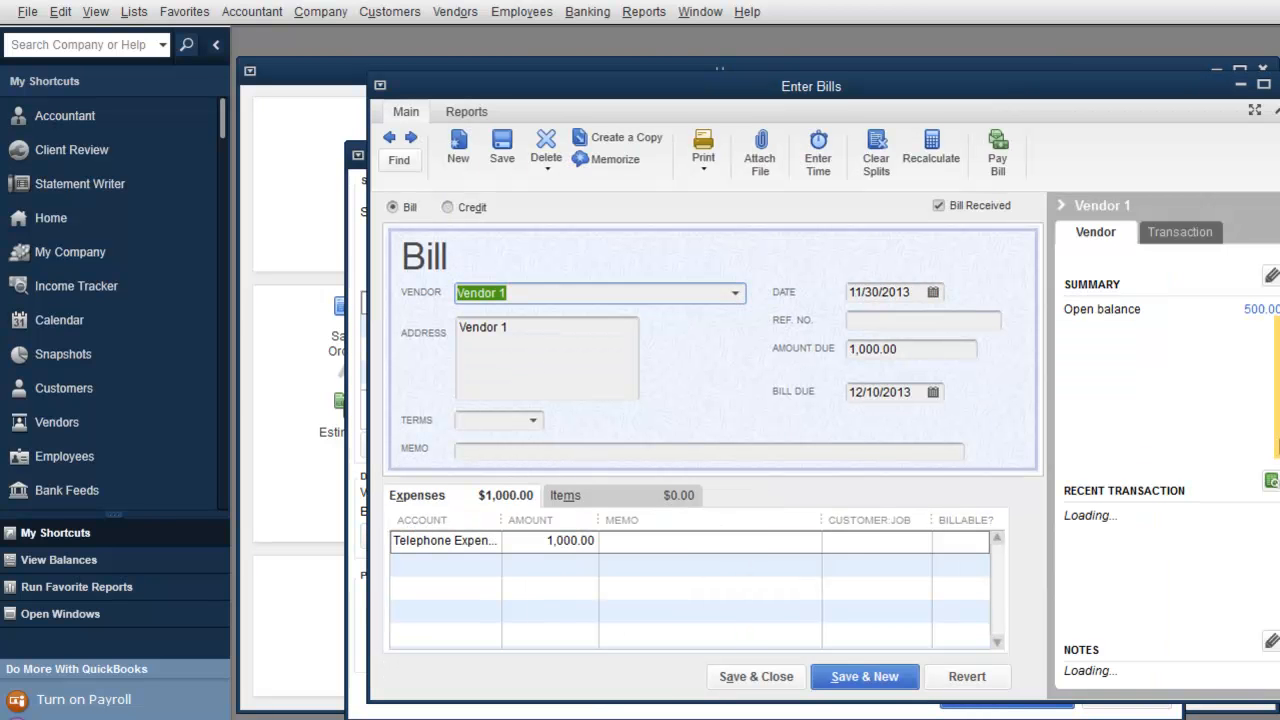
Step: Change the payment method to Credit Card, starting and then cancelling a new card account
key(Escape)
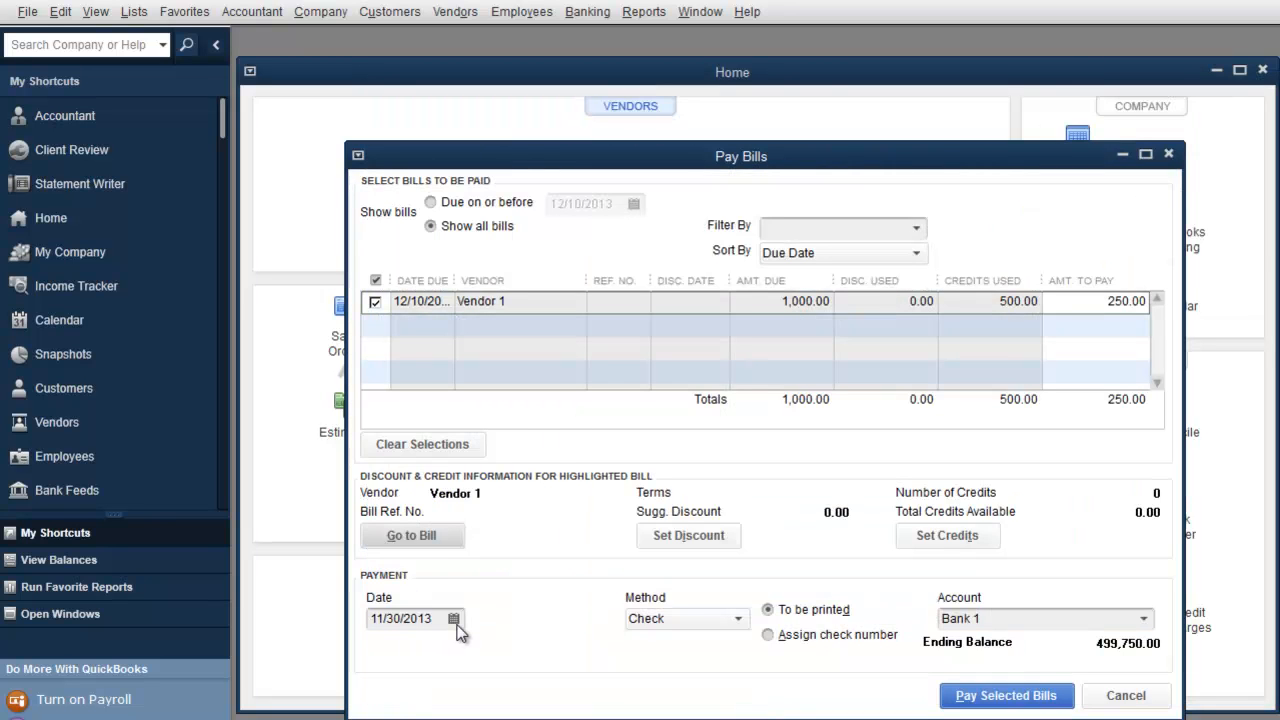
click(727, 620)
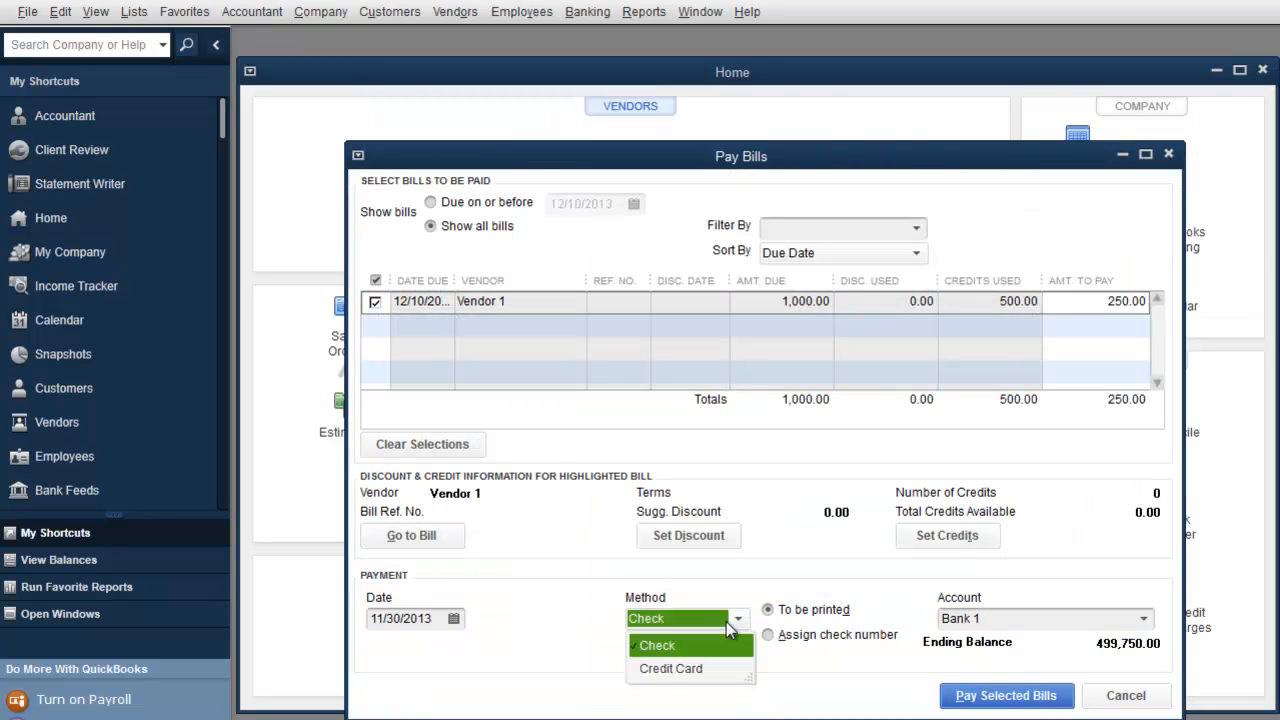
click(670, 668)
click(1143, 618)
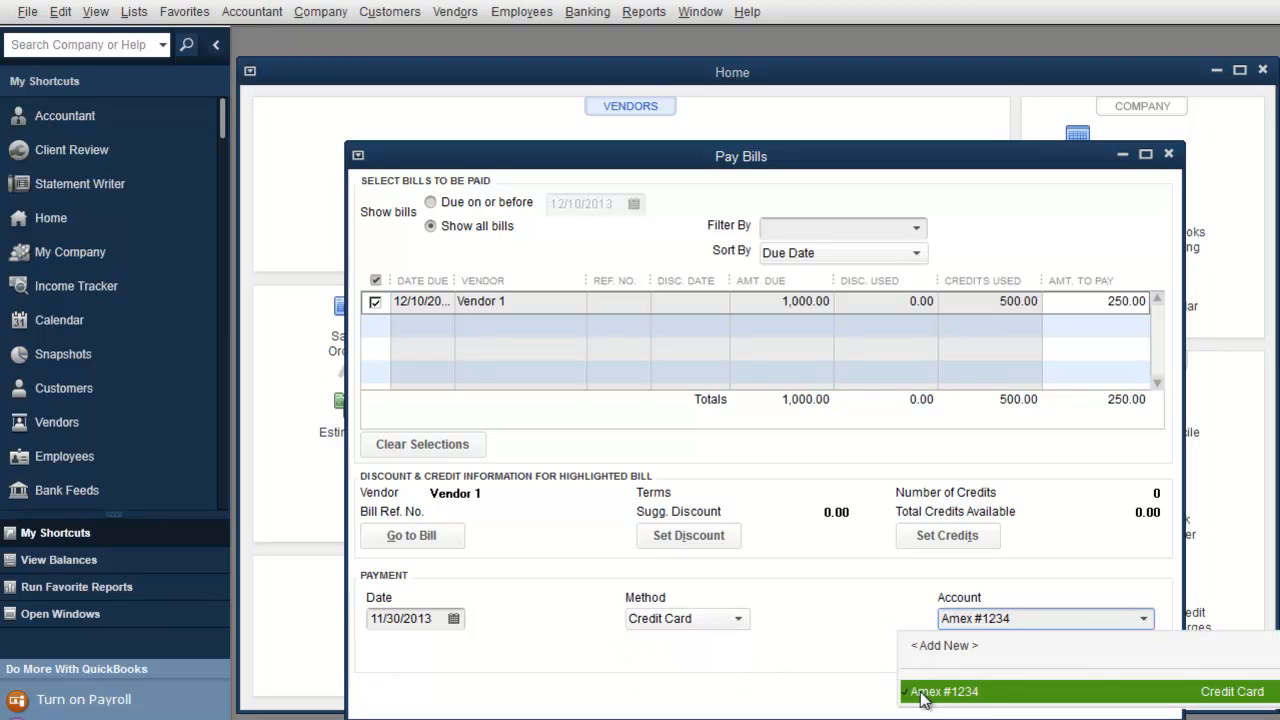
click(944, 647)
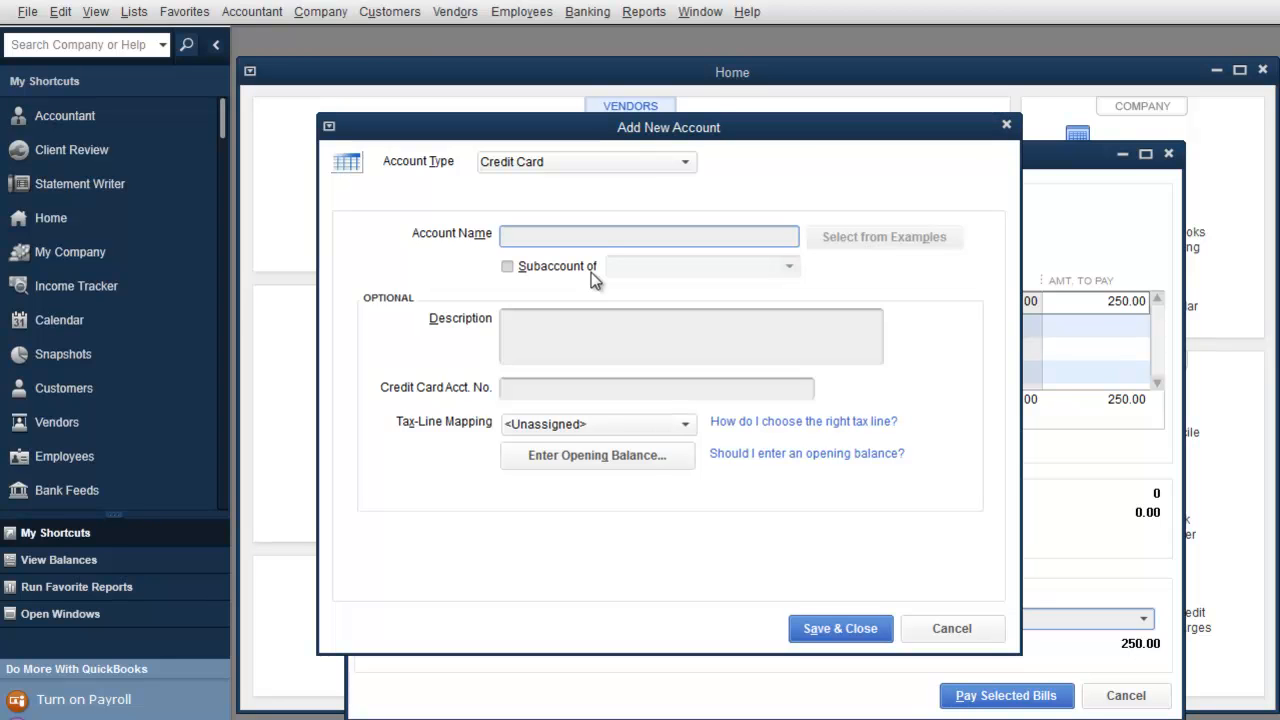
click(1007, 127)
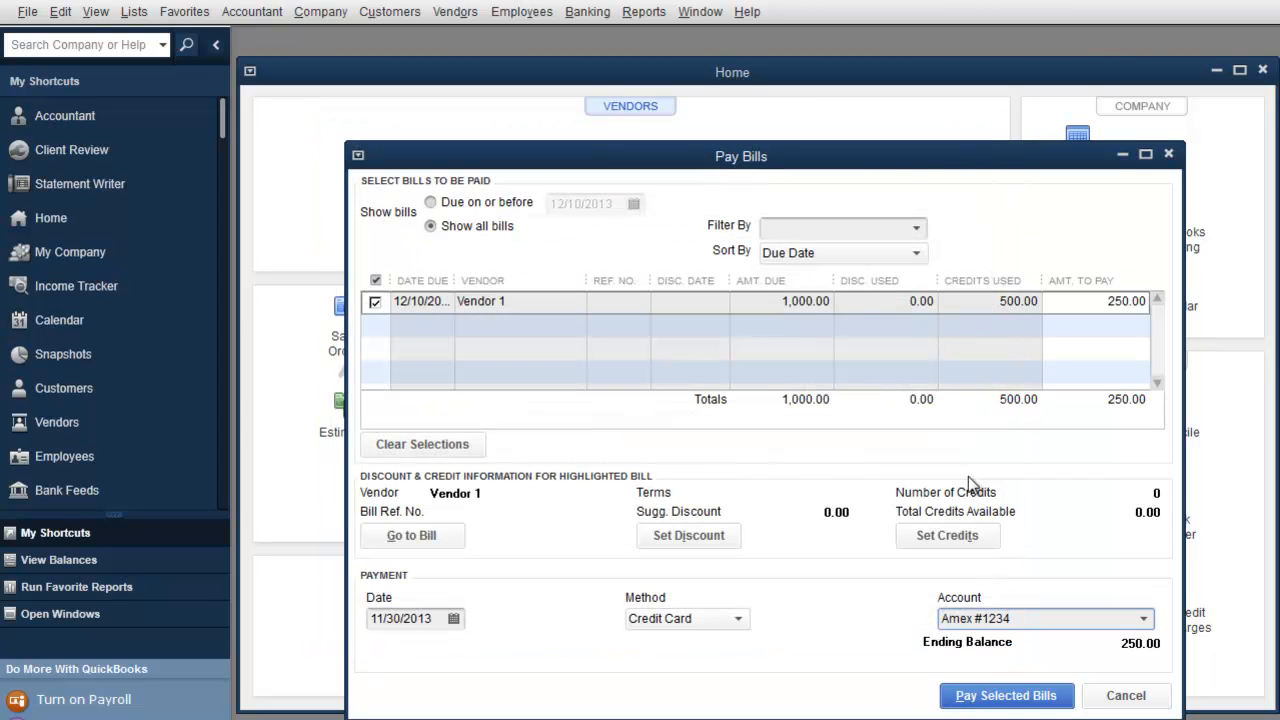
Step: Switch the payment method back to Check, choose to assign the check number, and pay the bill
click(738, 620)
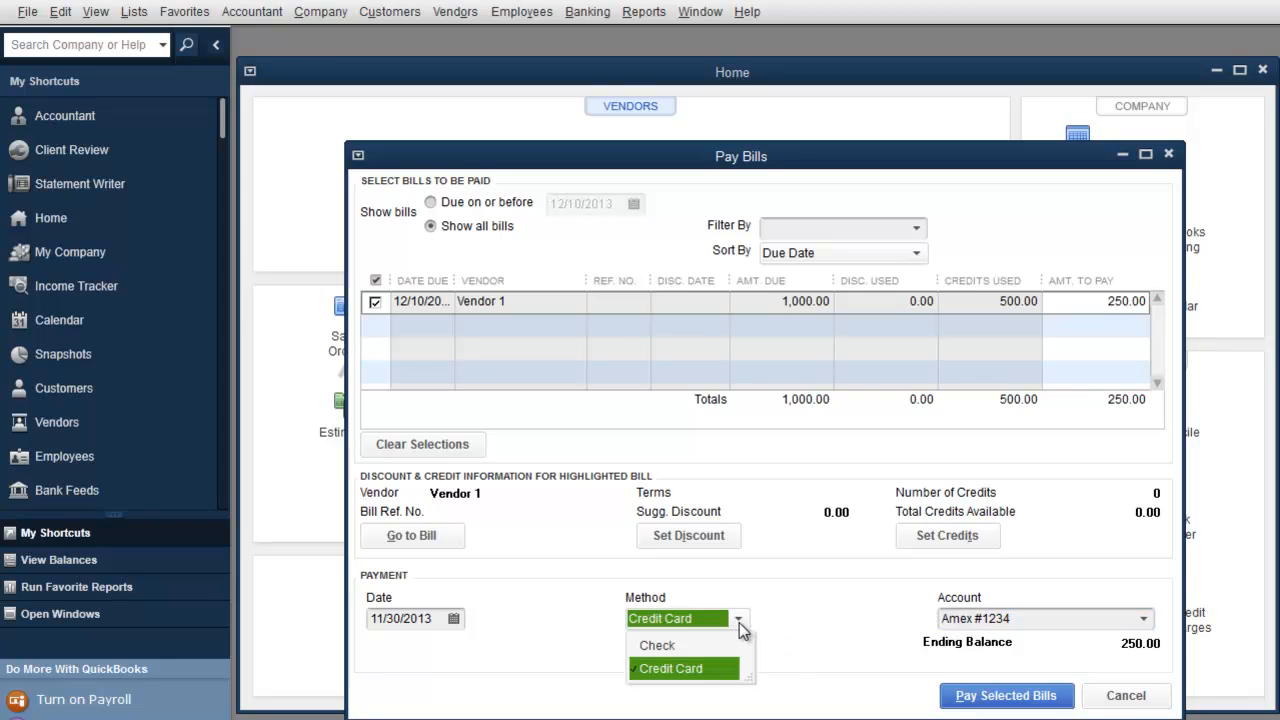
click(678, 646)
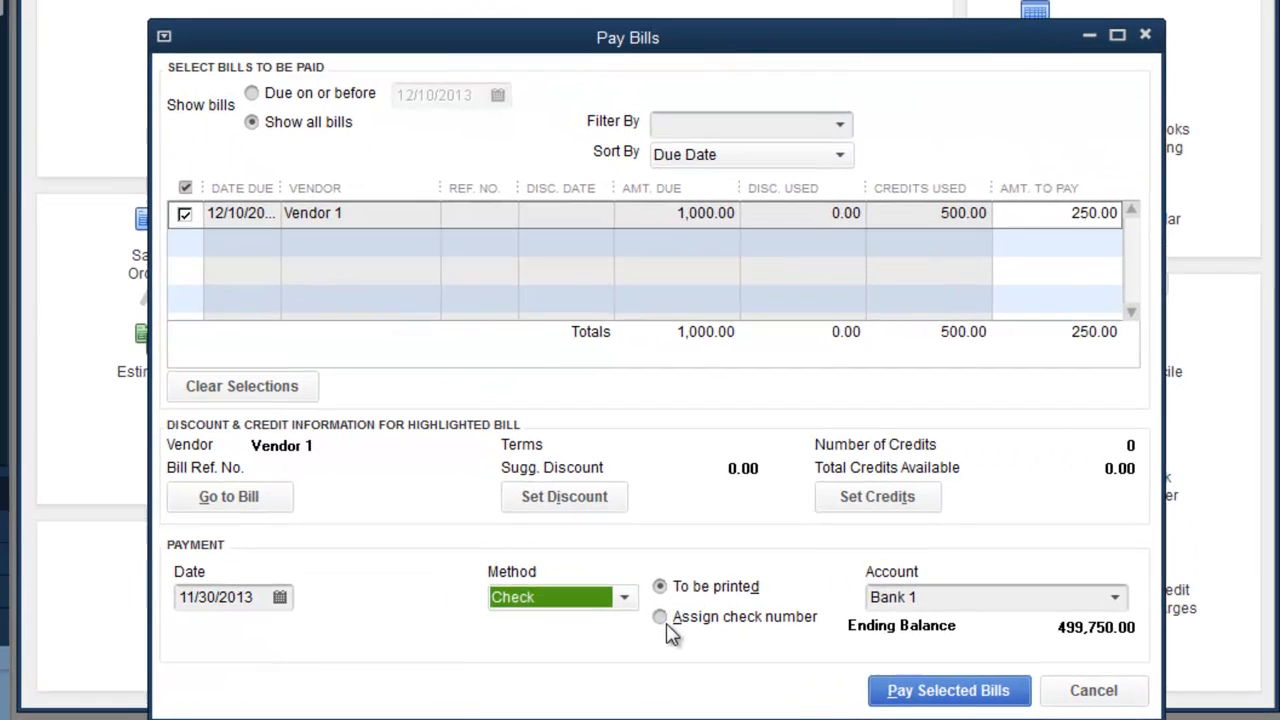
click(668, 620)
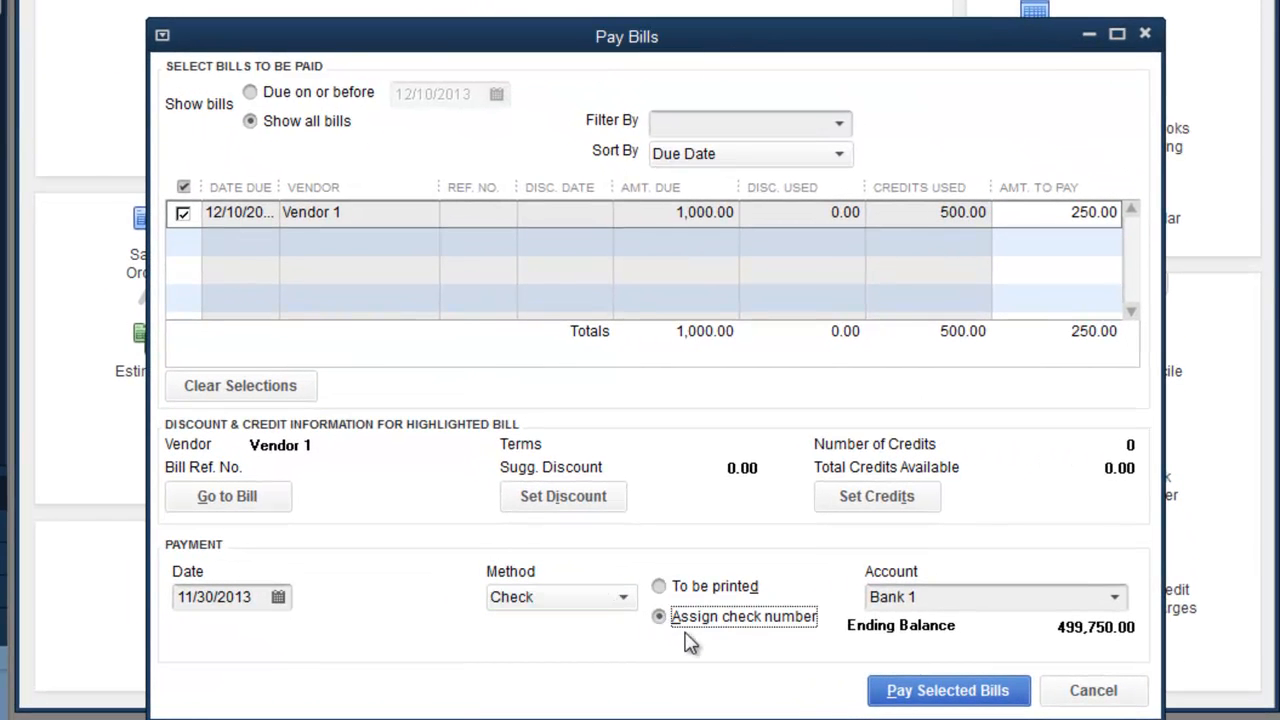
click(944, 698)
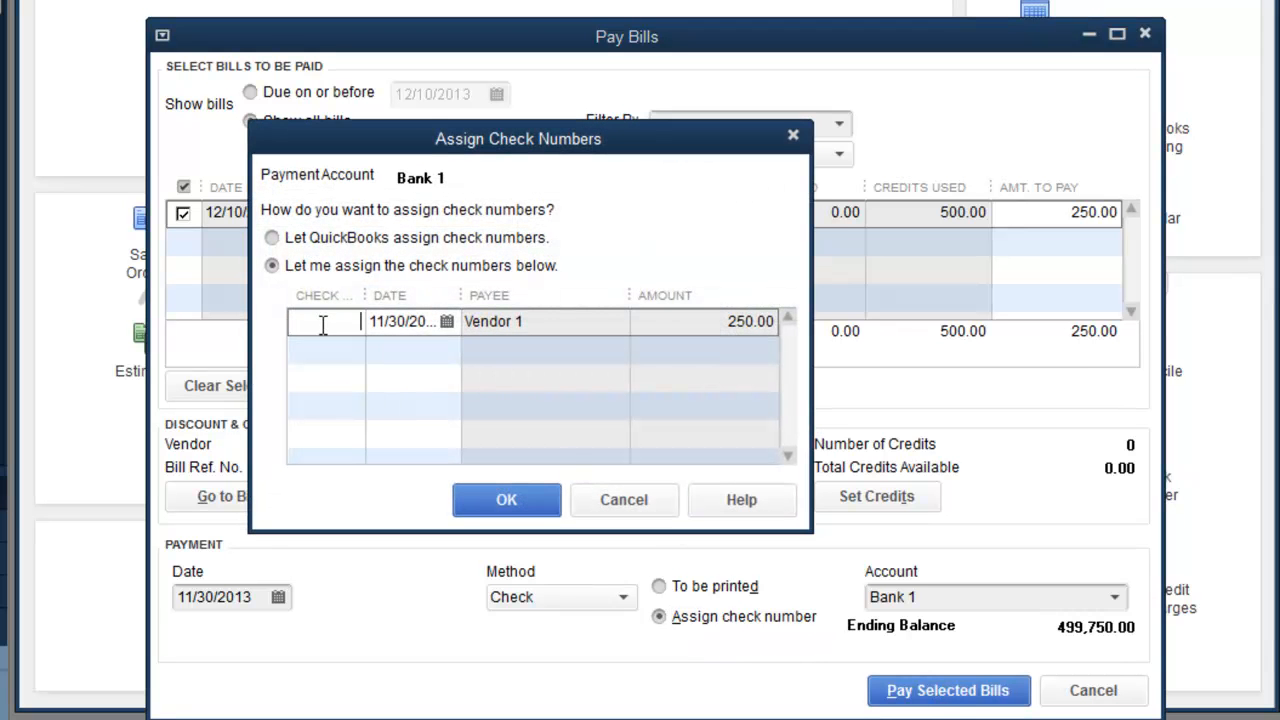
Step: Assign check number 11111, record the 250.00 payment, and close the Payment Summary
text(11111)
click(508, 500)
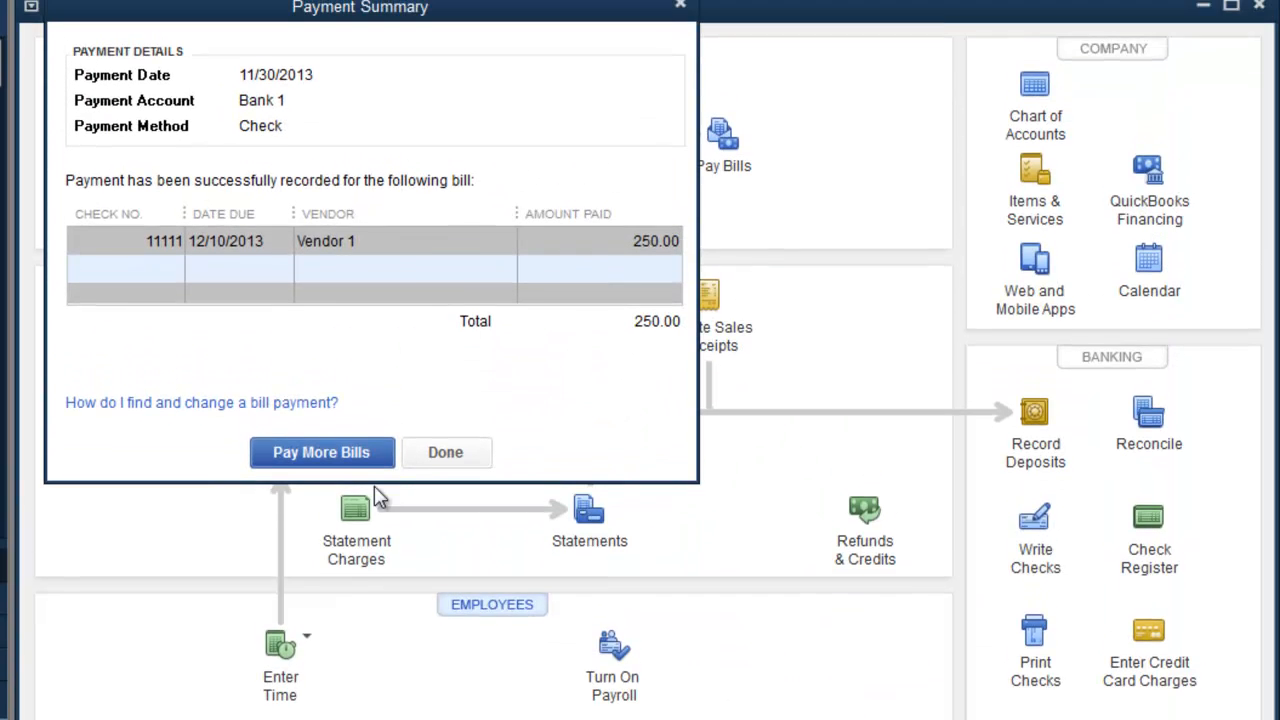
click(452, 475)
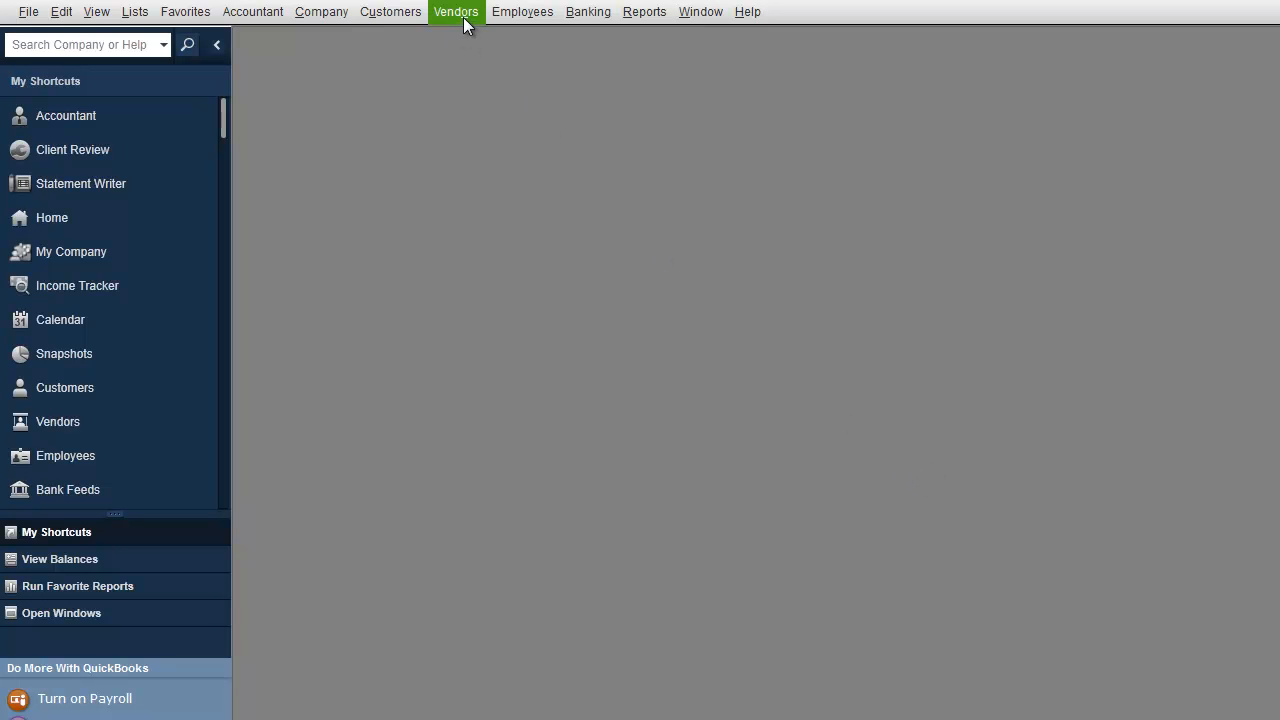
click(585, 14)
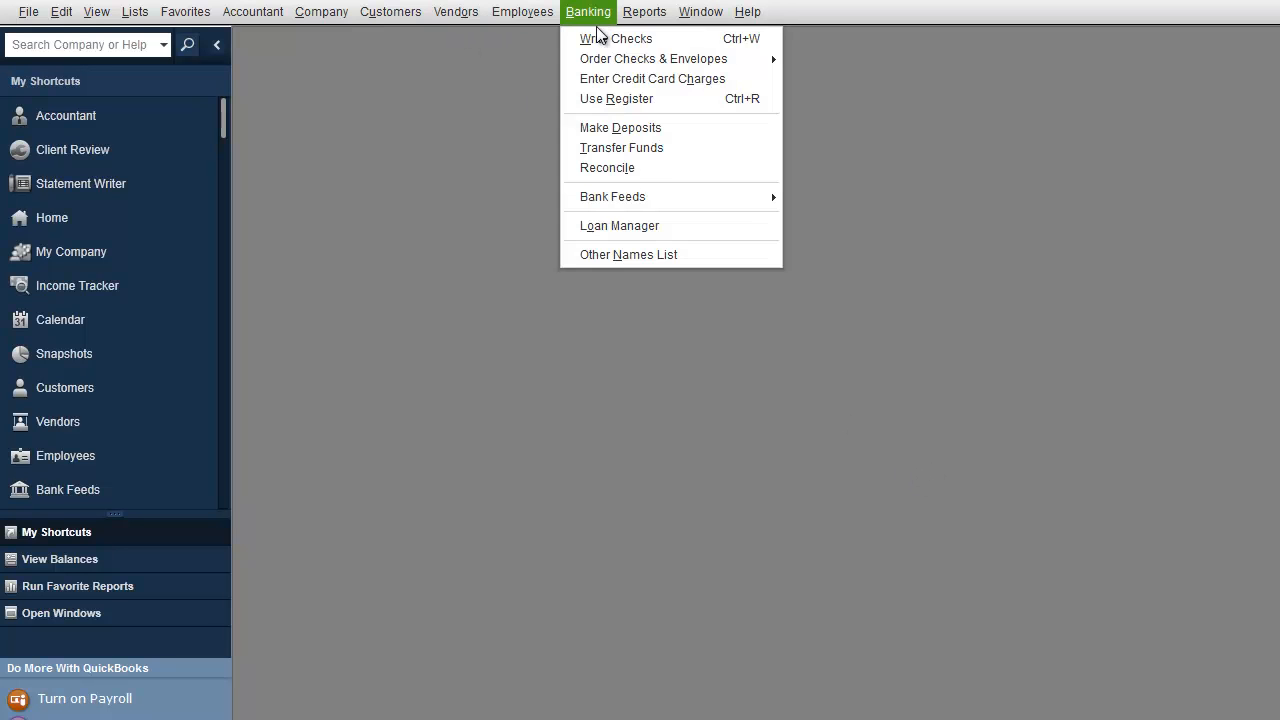
click(597, 38)
Step: Go back to Vendor 1's bill-payment check 11111, void it, and save the change
click(315, 107)
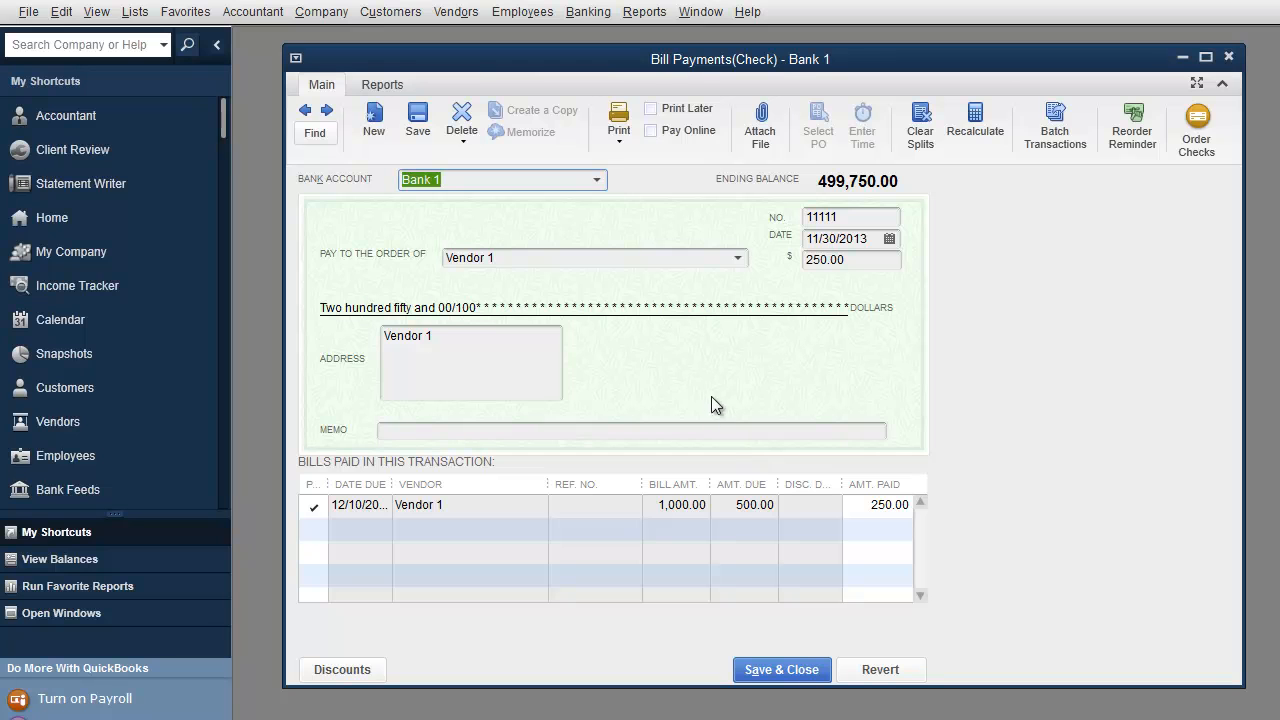
drag(592, 62, 560, 62)
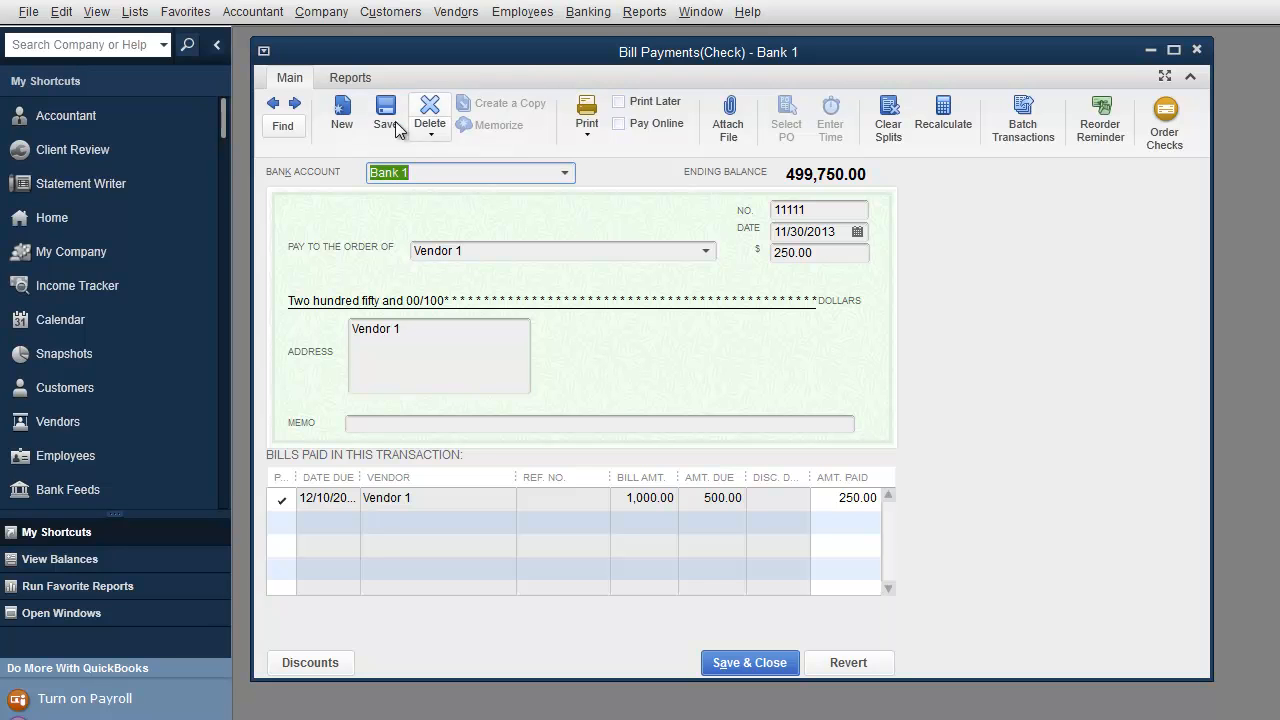
click(62, 12)
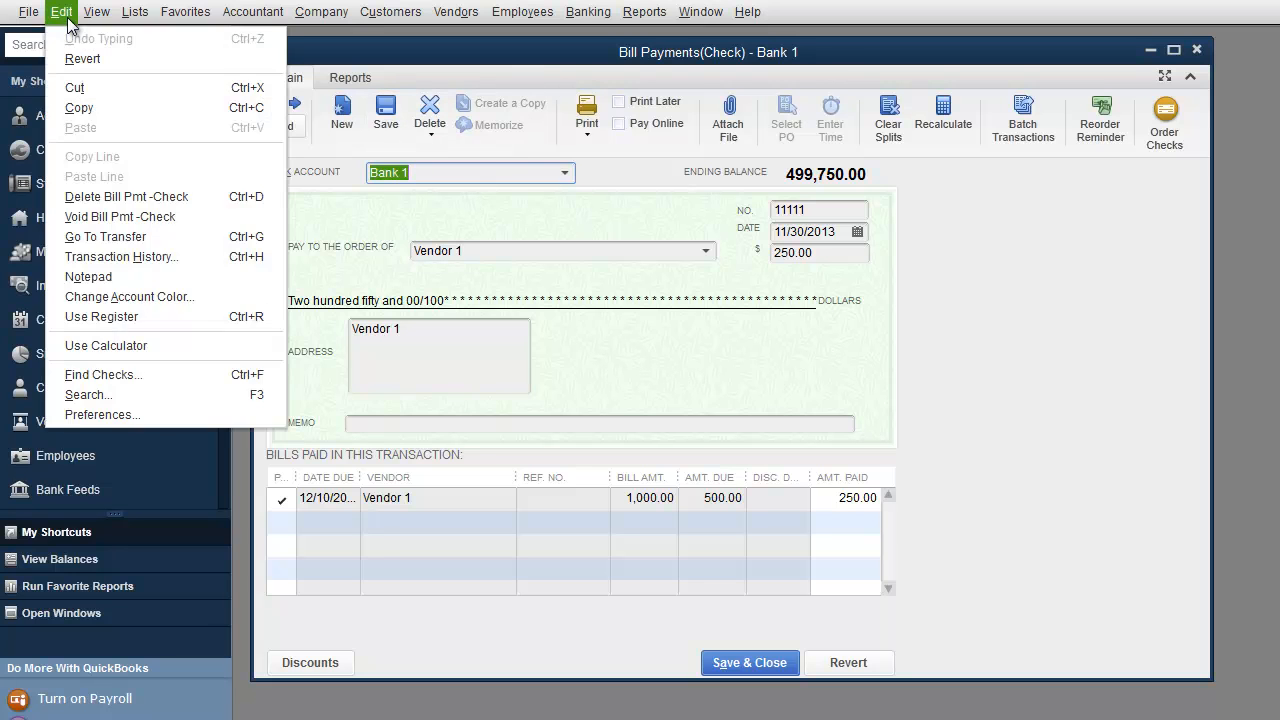
click(128, 216)
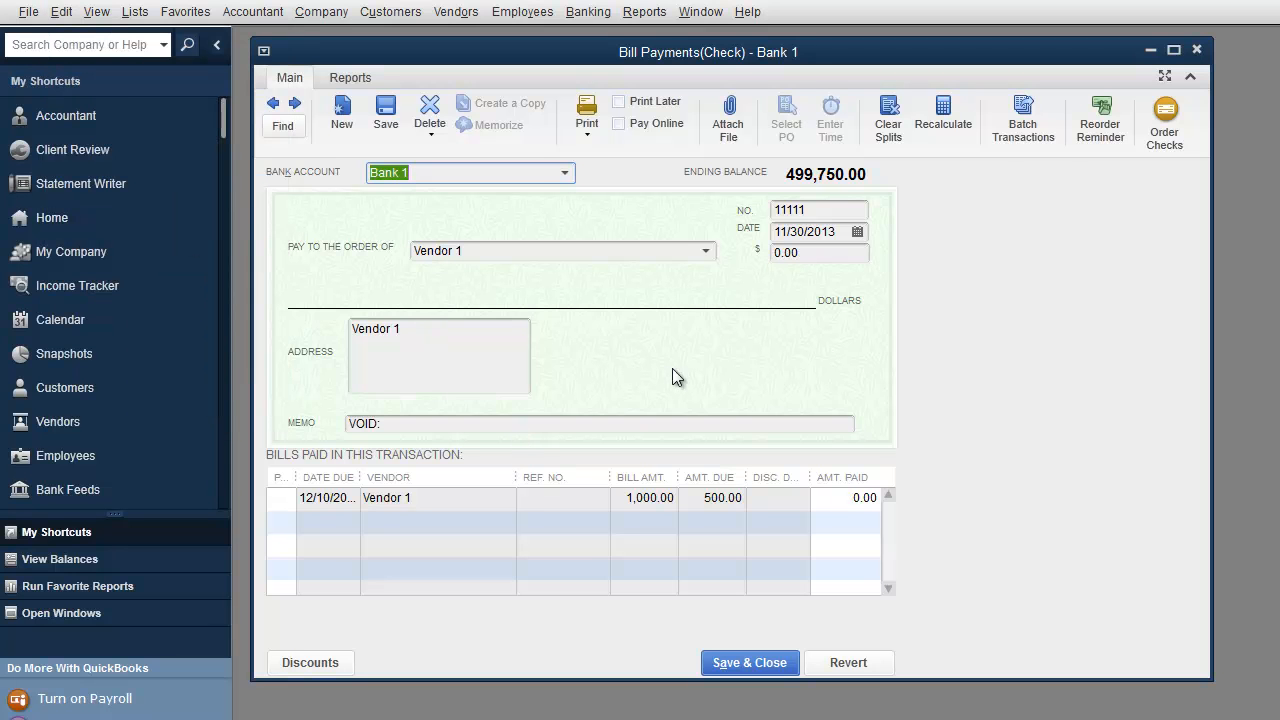
click(749, 662)
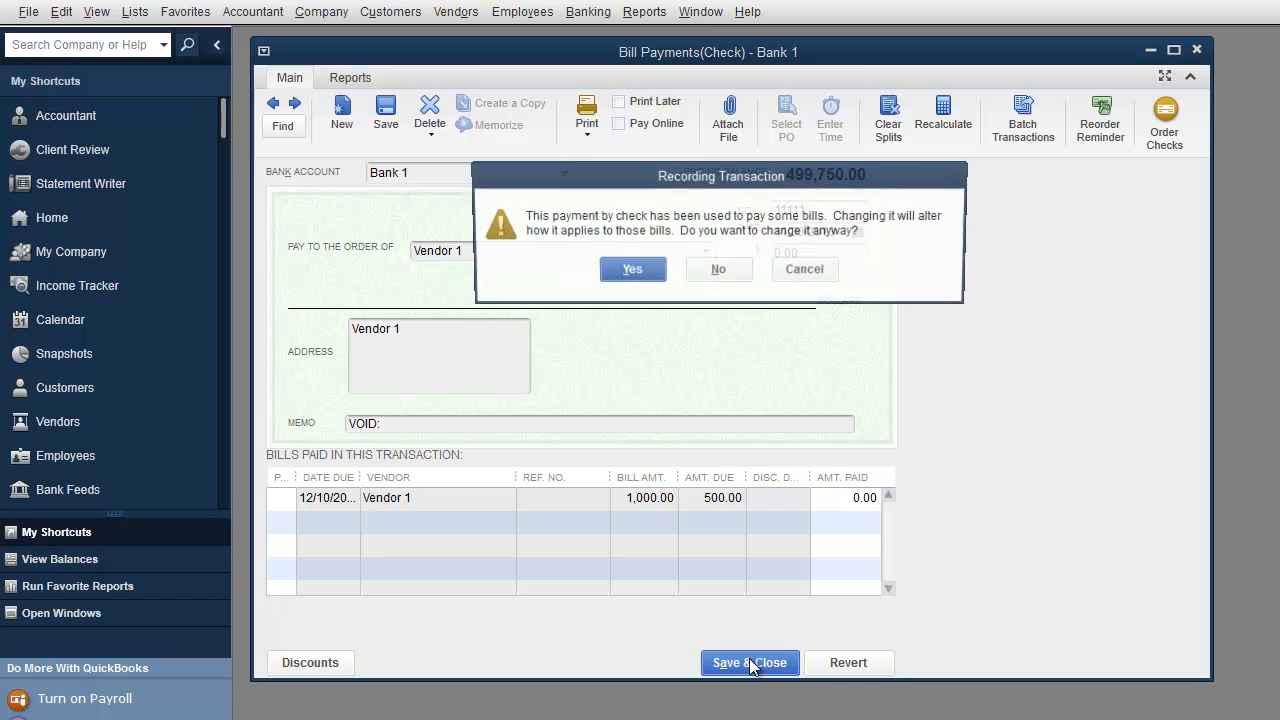
click(637, 278)
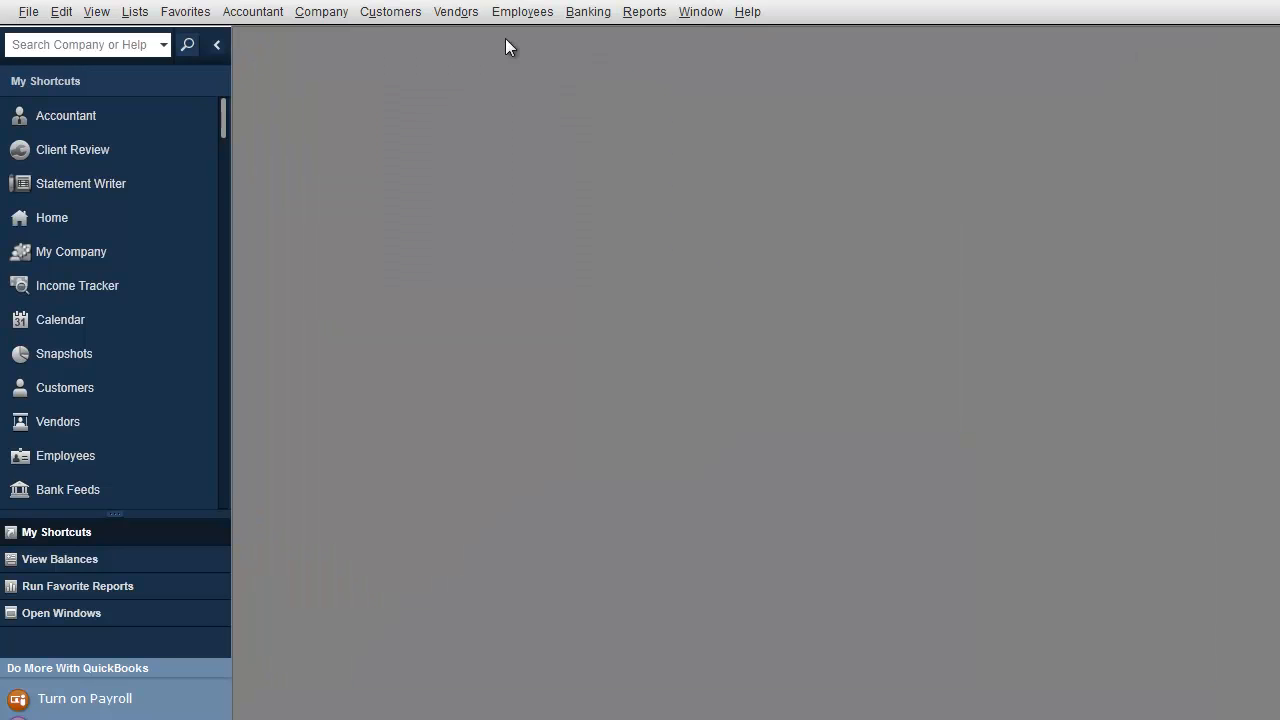
Step: In Pay Bills, select Vendor 1's 500.00 bill and set the amount to pay to 250
click(580, 13)
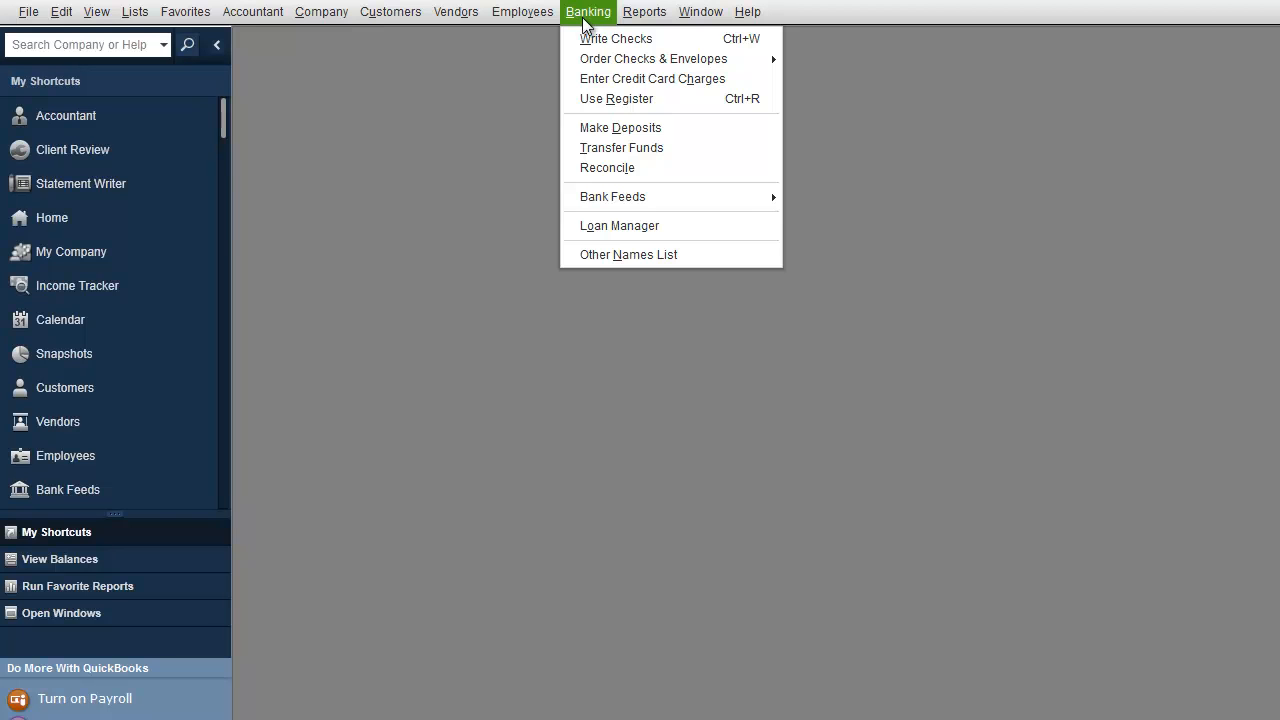
mouse_move(454, 13)
click(455, 88)
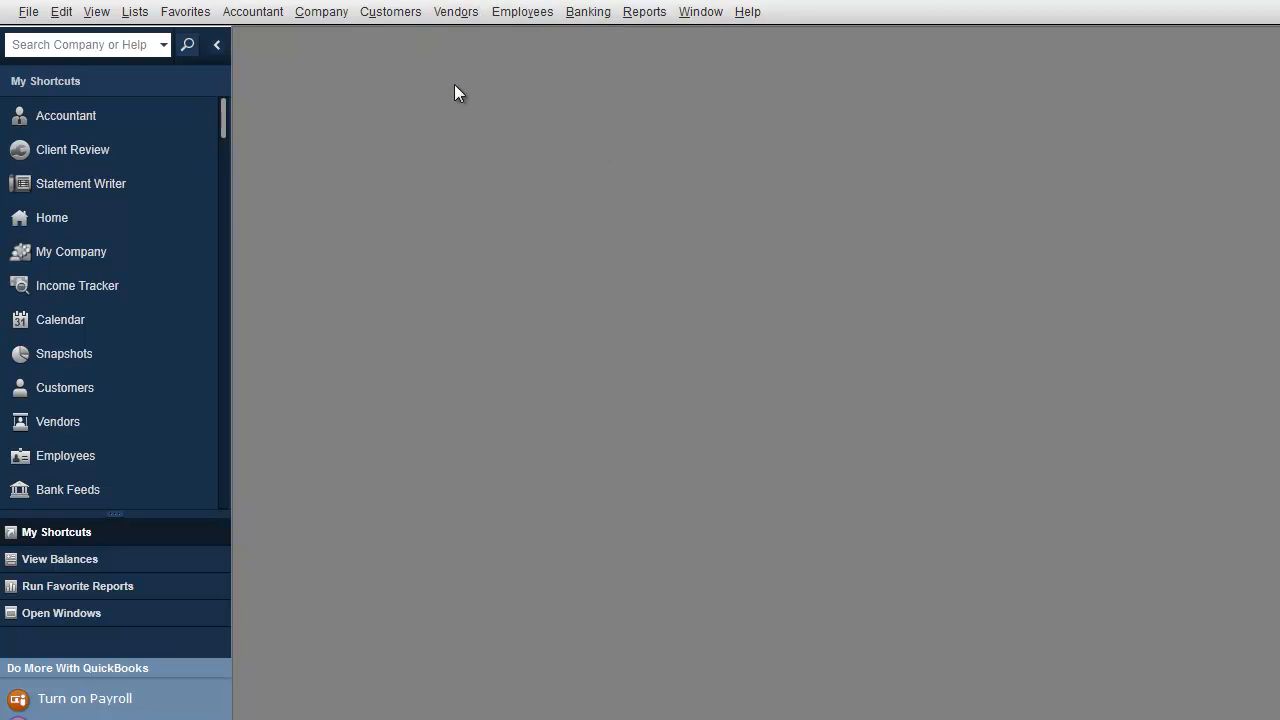
drag(598, 168, 576, 124)
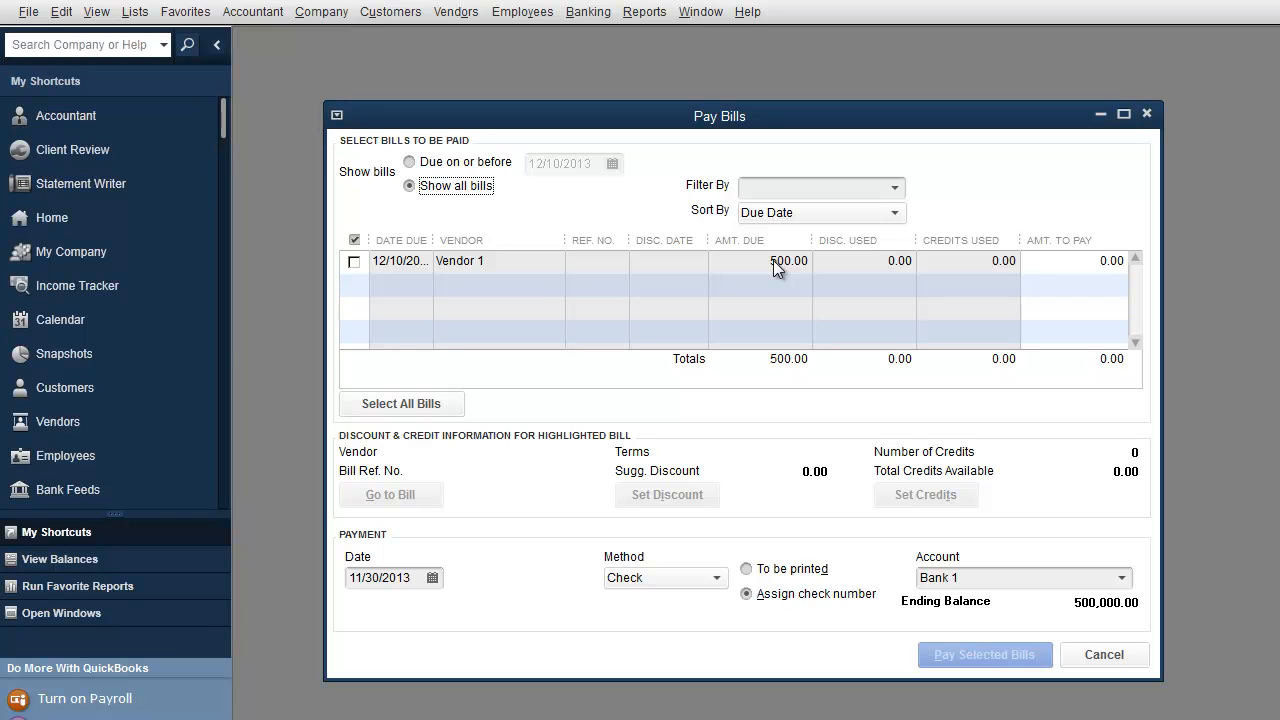
click(353, 261)
click(1066, 262)
drag(1071, 262, 1128, 261)
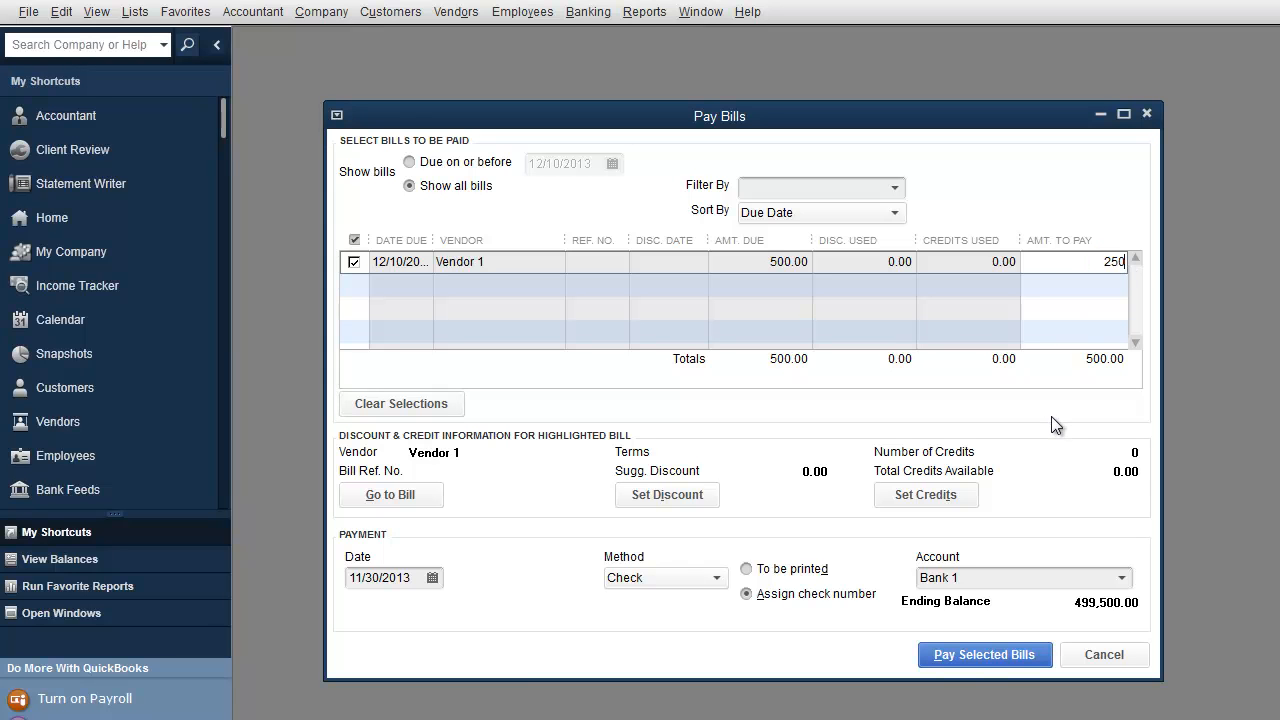
drag(1062, 262, 1132, 259)
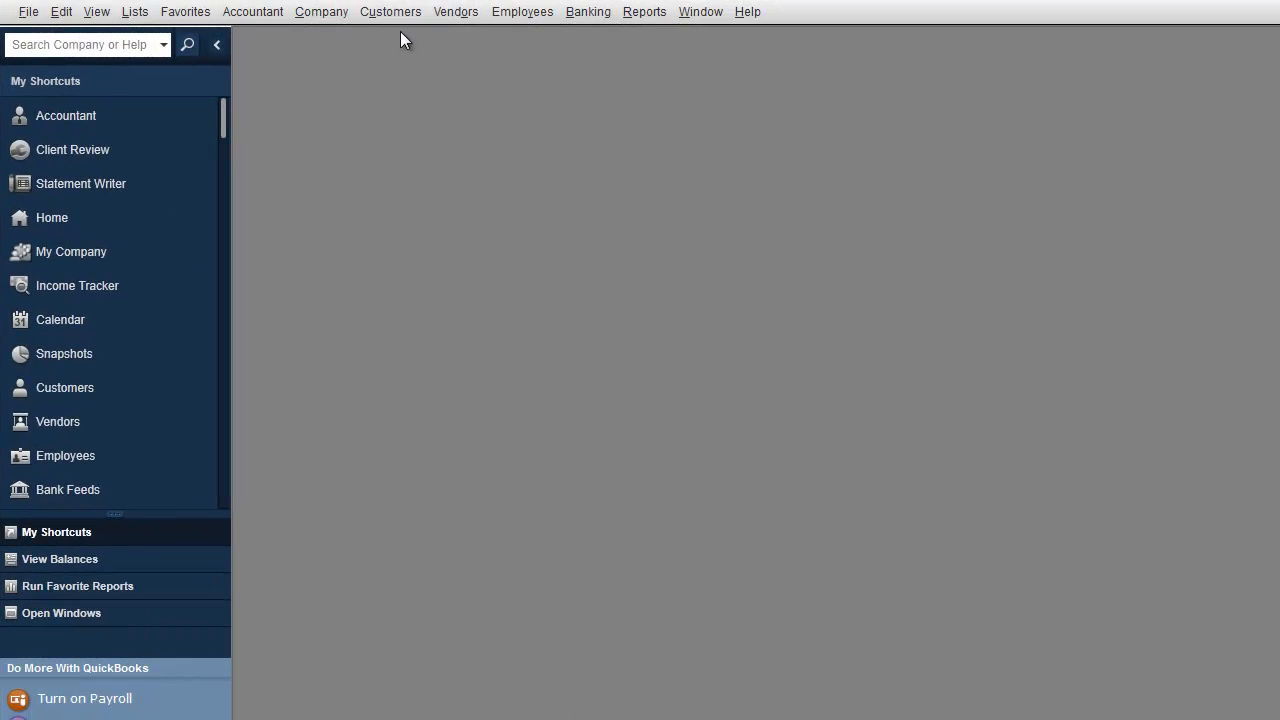
Step: Open the Customer Center from the Customers menu to view its empty customer list
click(396, 12)
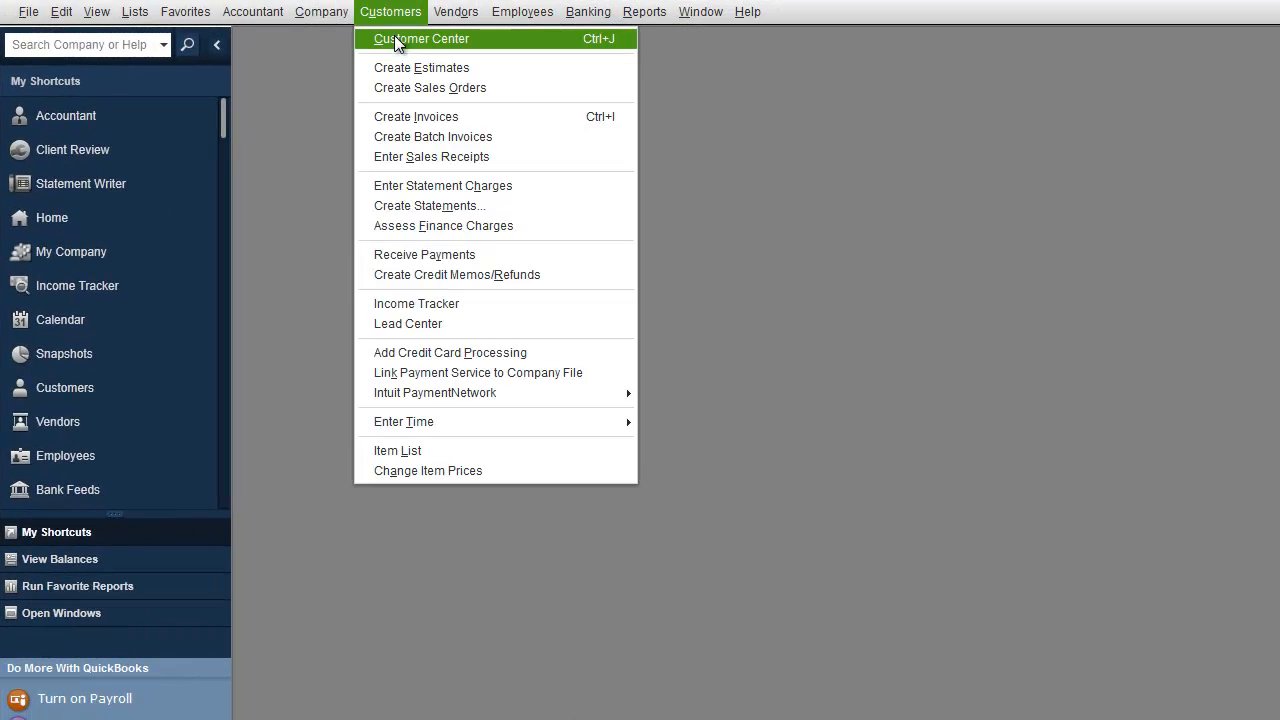
click(400, 38)
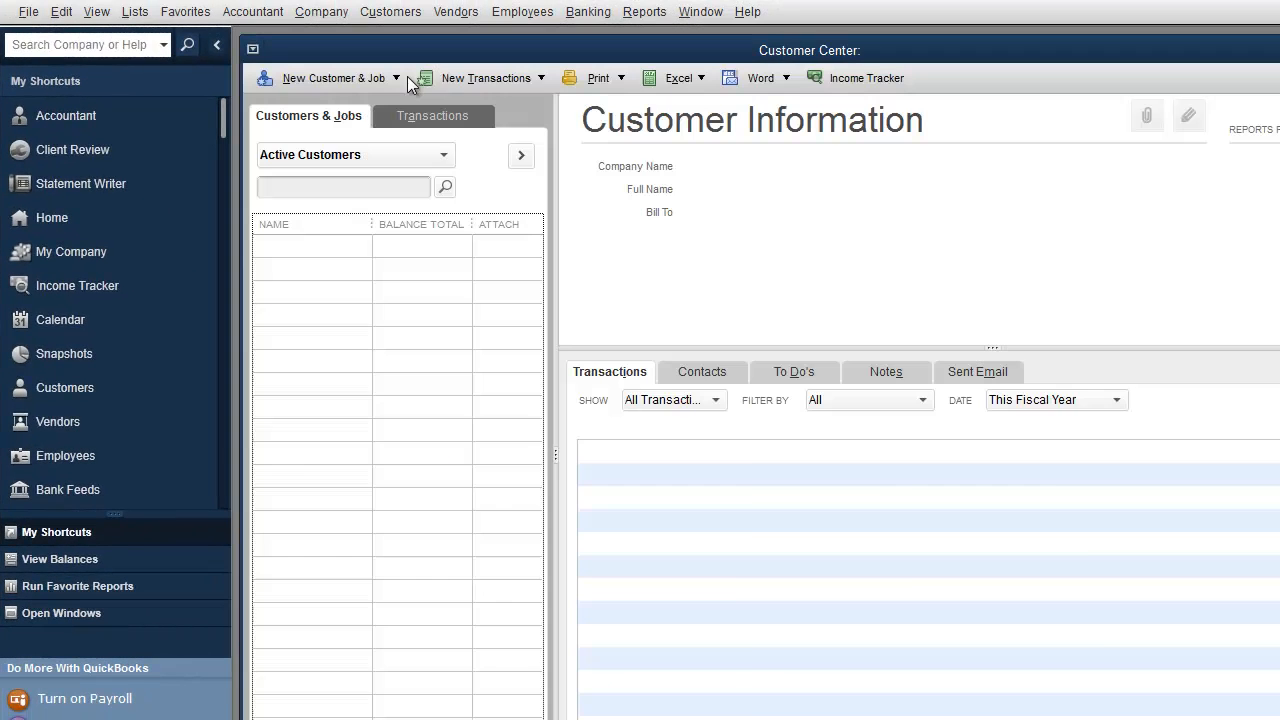
click(390, 11)
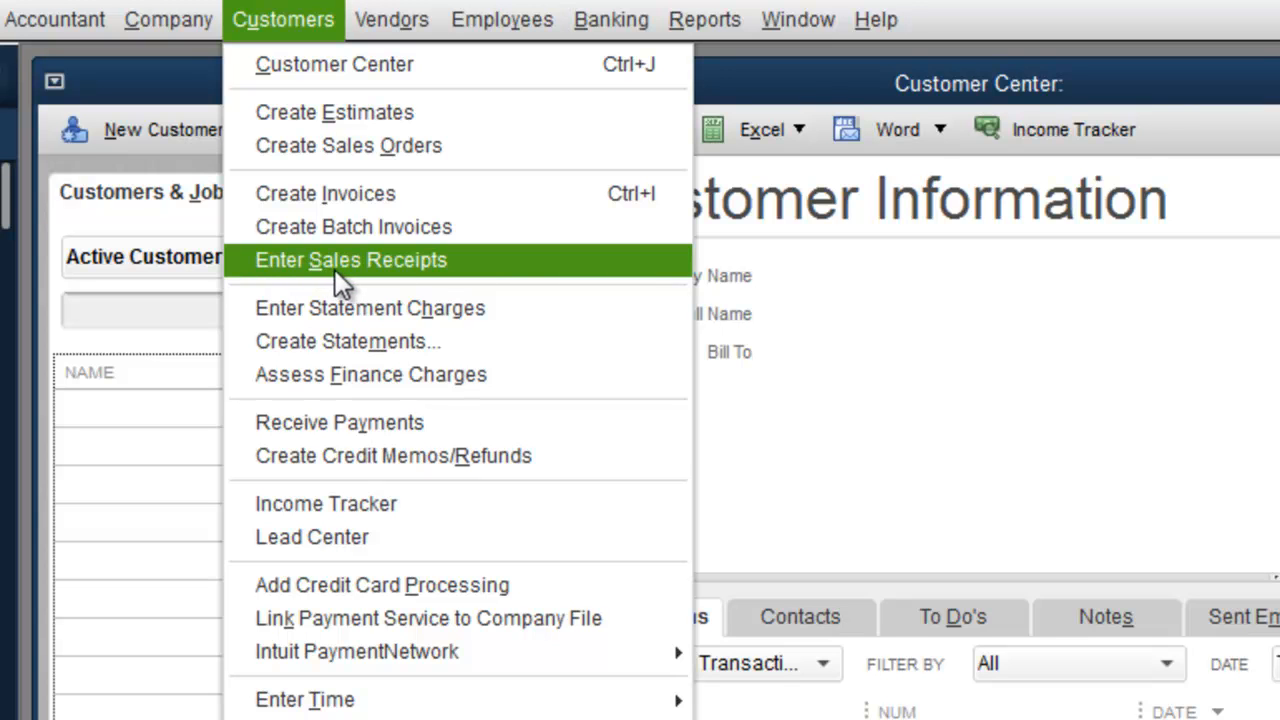
Step: Start a new invoice and quick-add Customer 1 as its customer
click(316, 194)
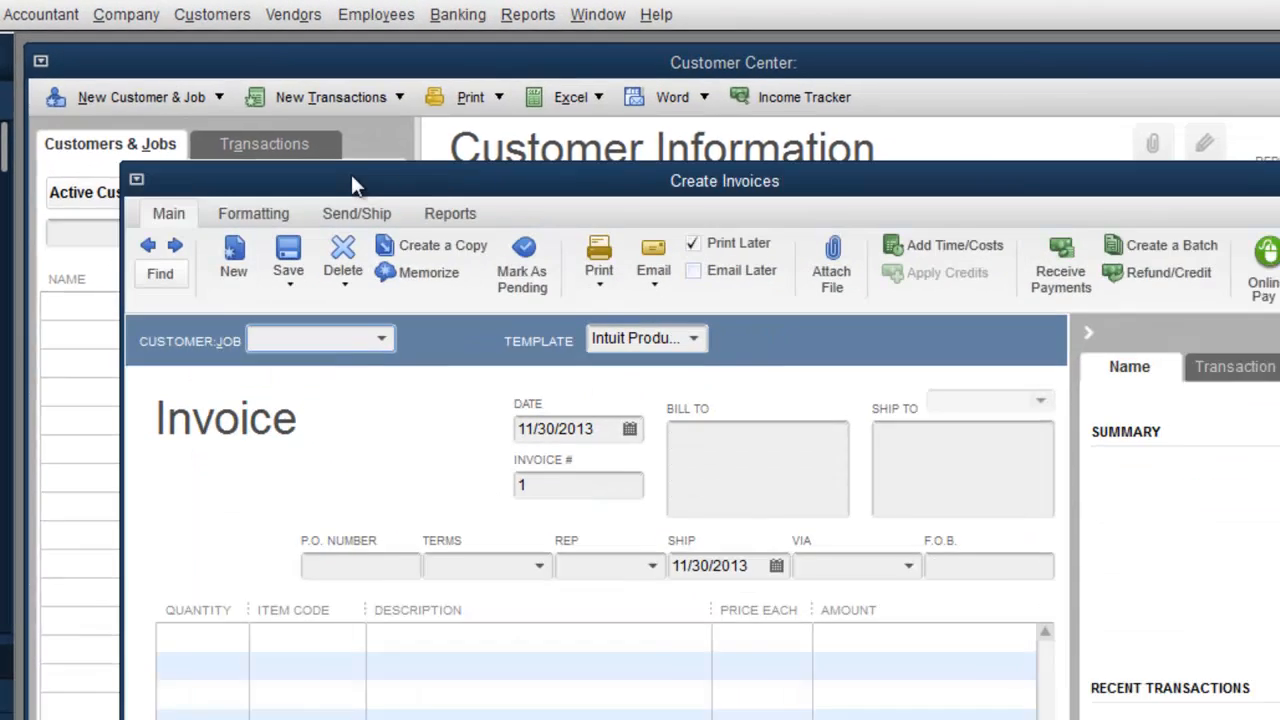
drag(351, 184, 253, 71)
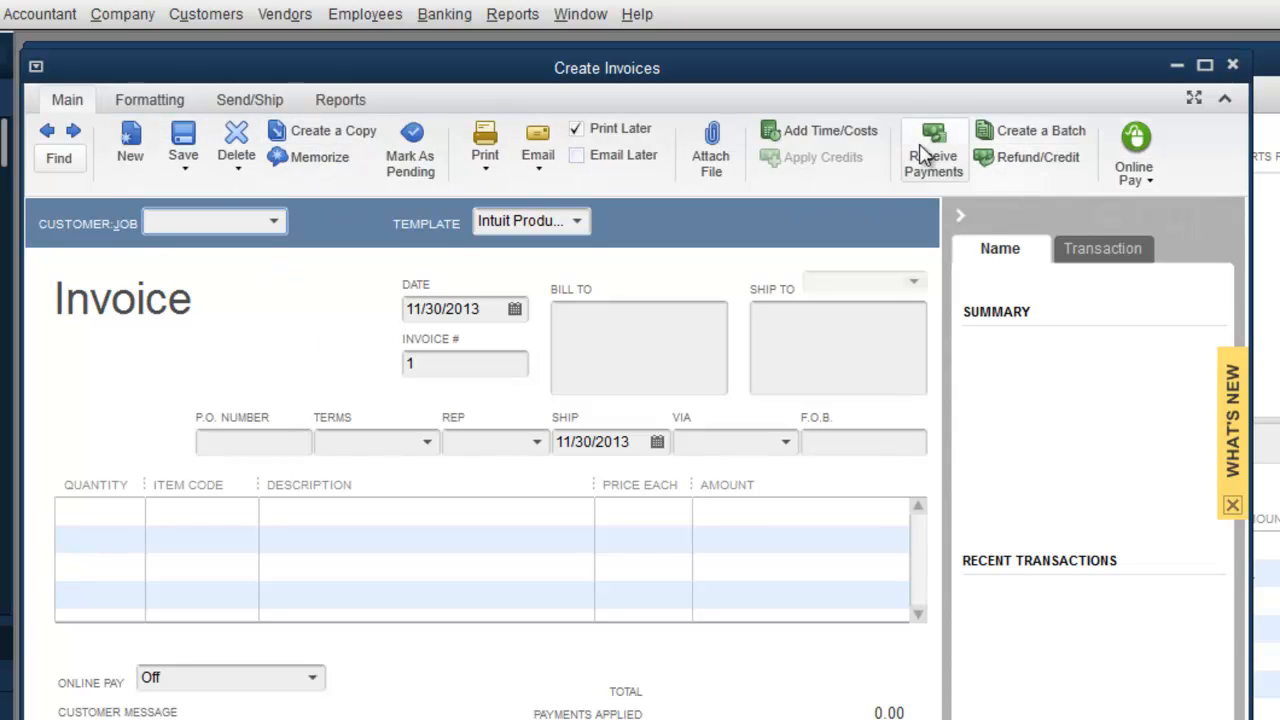
text(Customer 1)
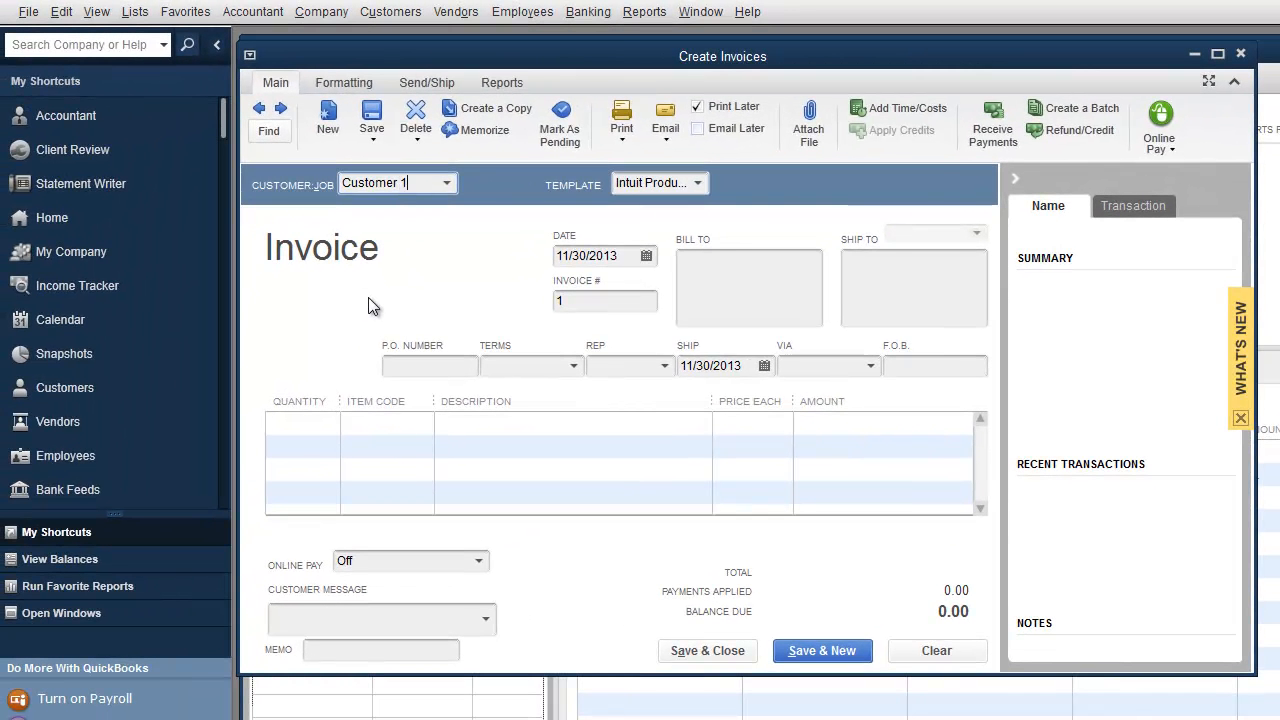
key(Tab)
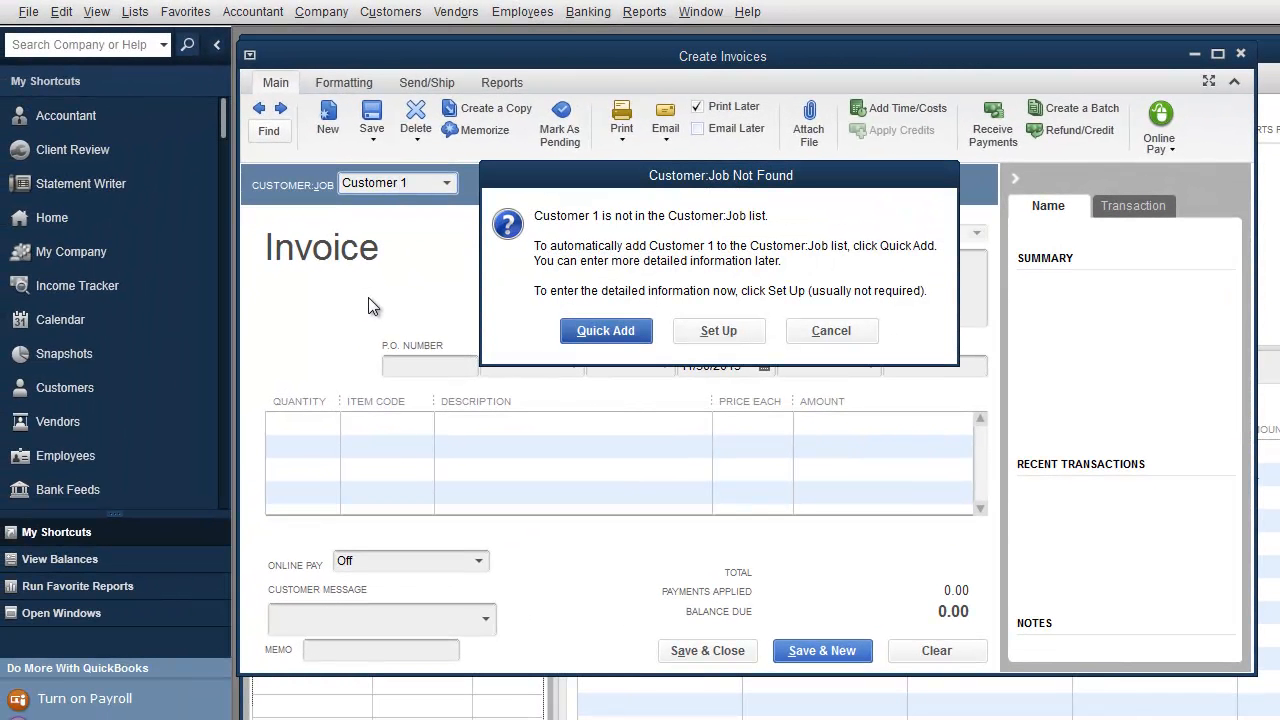
click(632, 338)
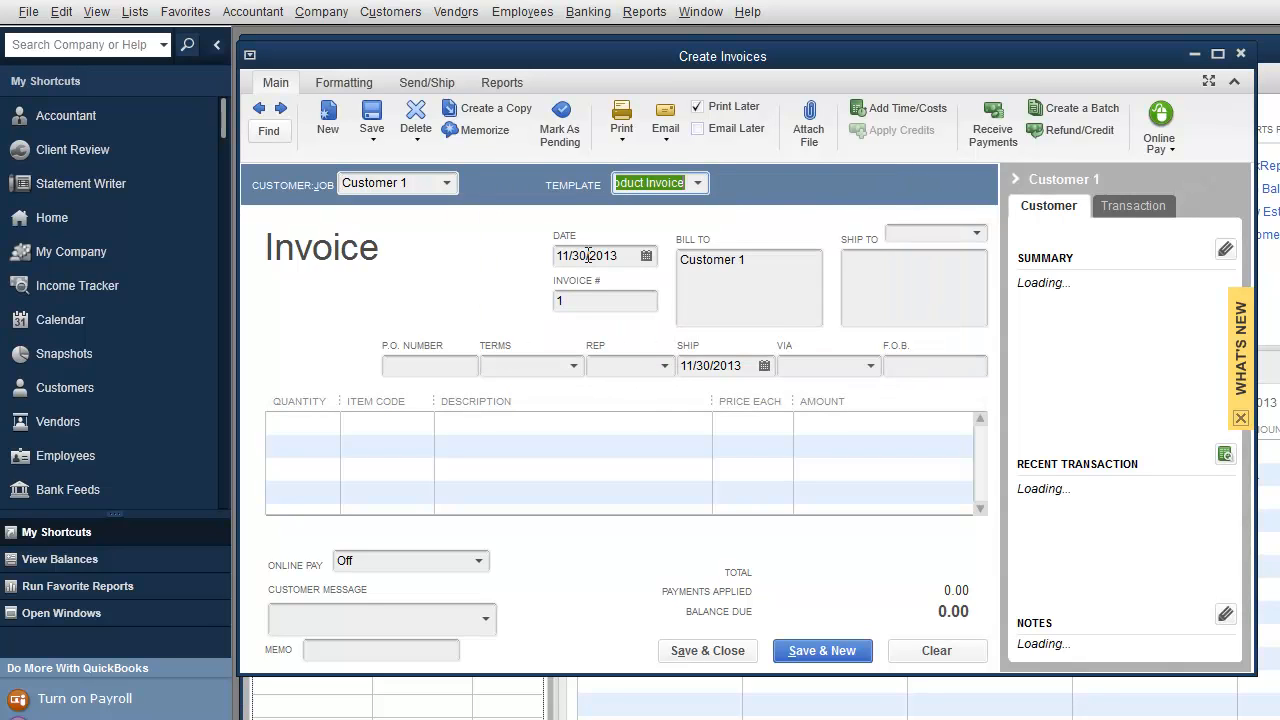
Step: Number the invoice 2001 and enter quantity 100 on the first line
click(570, 304)
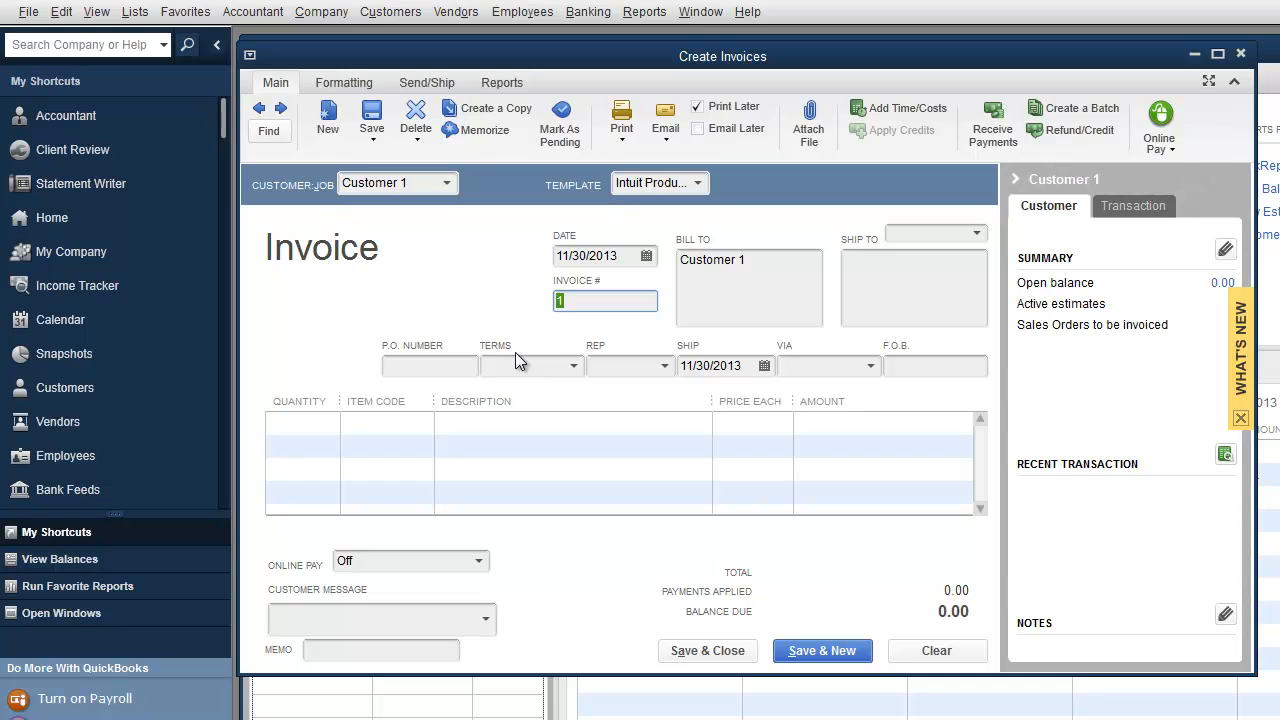
text(2001)
click(415, 364)
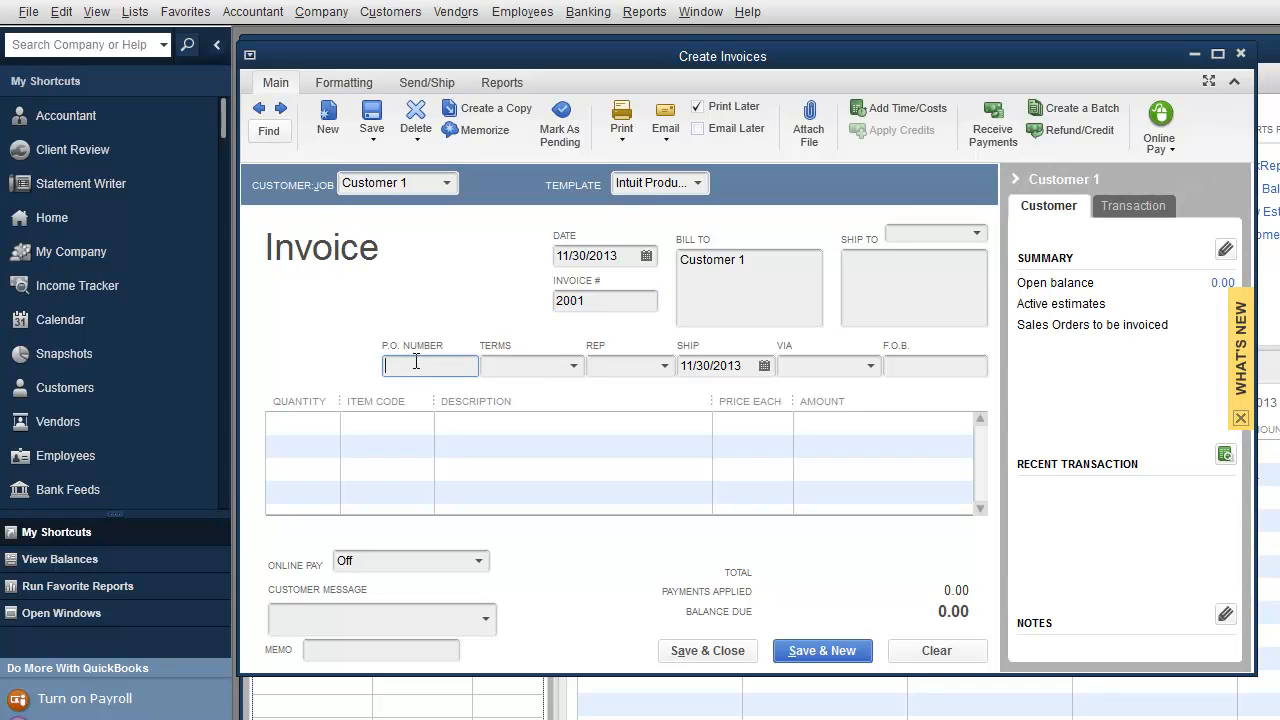
click(314, 423)
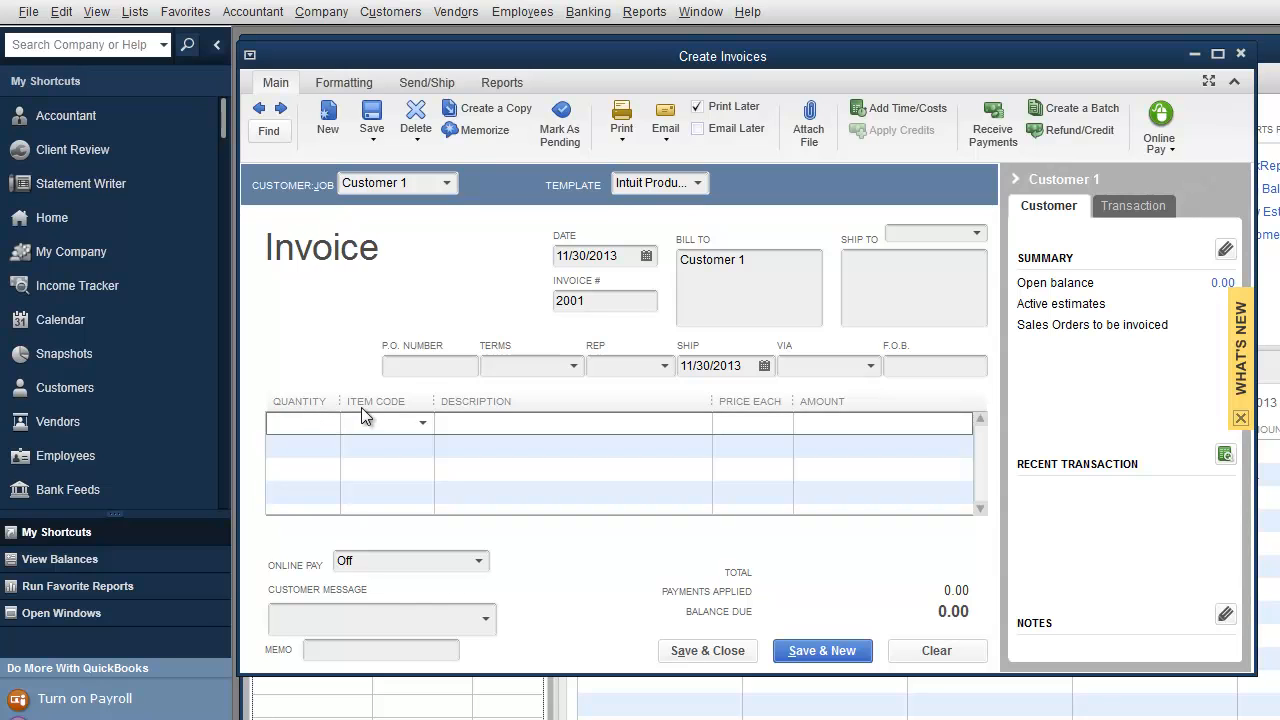
text(100)
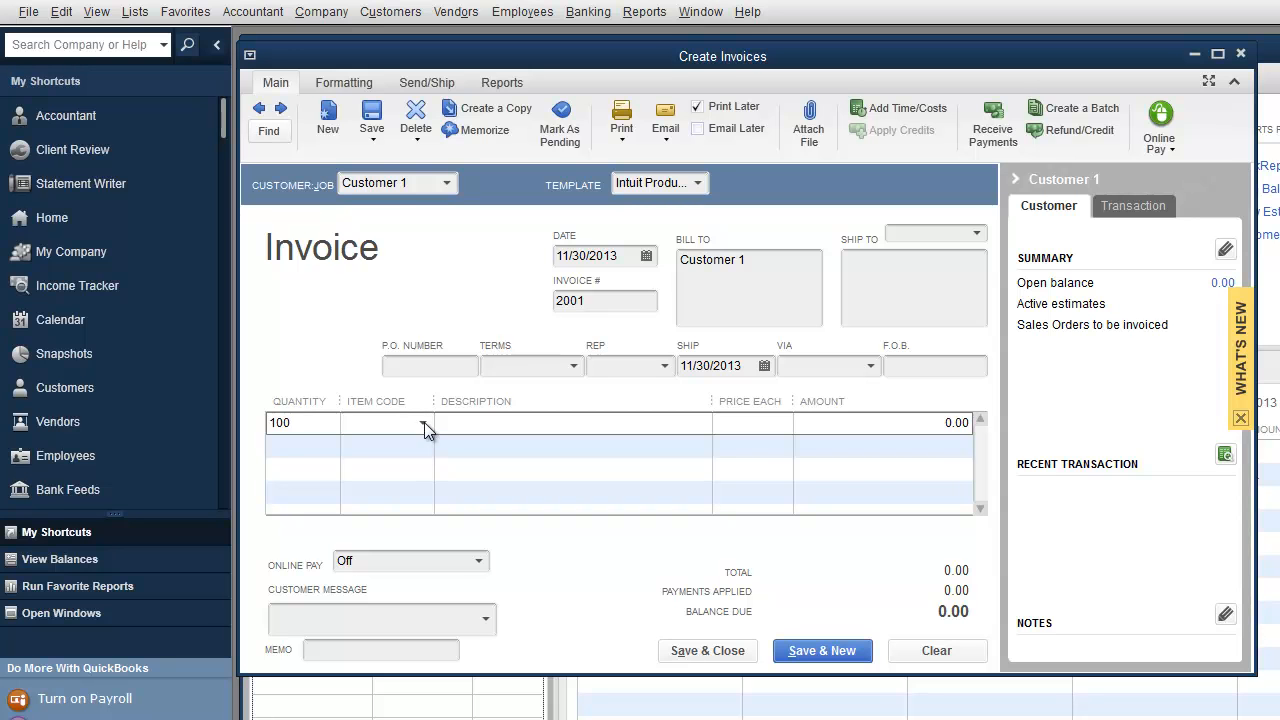
click(424, 422)
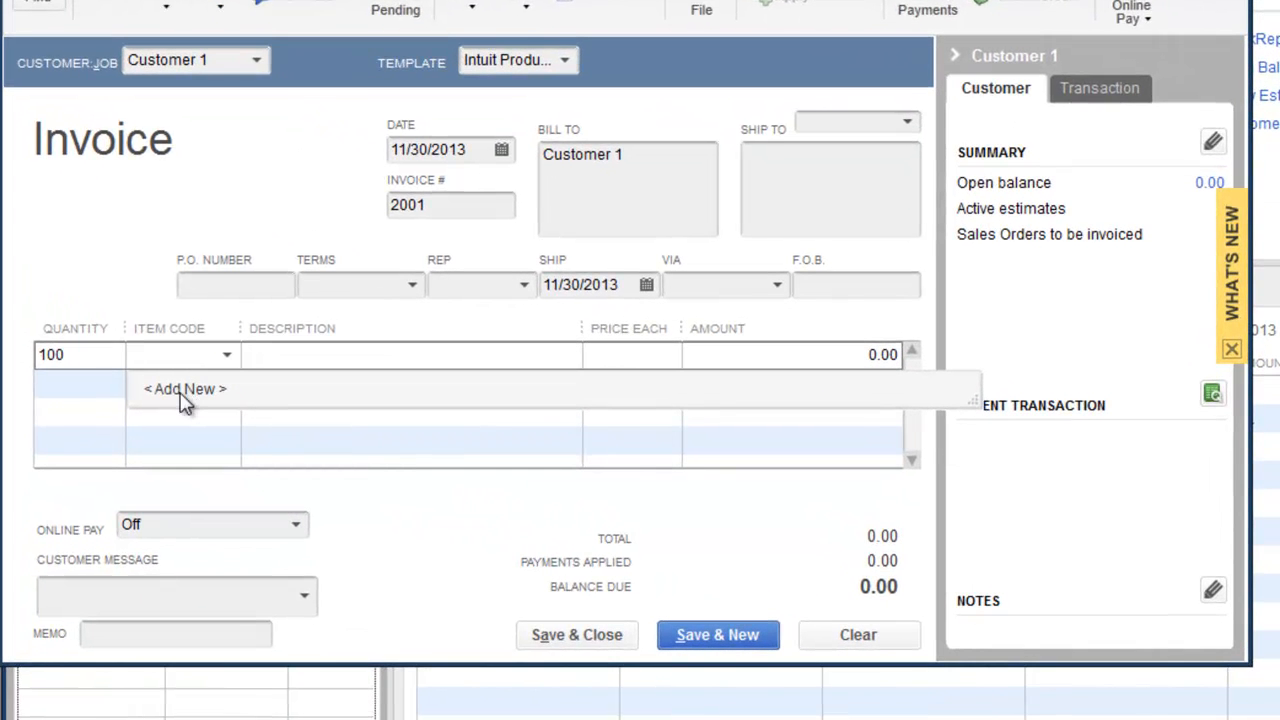
Step: Add a new service item named Marketing with the description 'Marketing Packages'
click(185, 395)
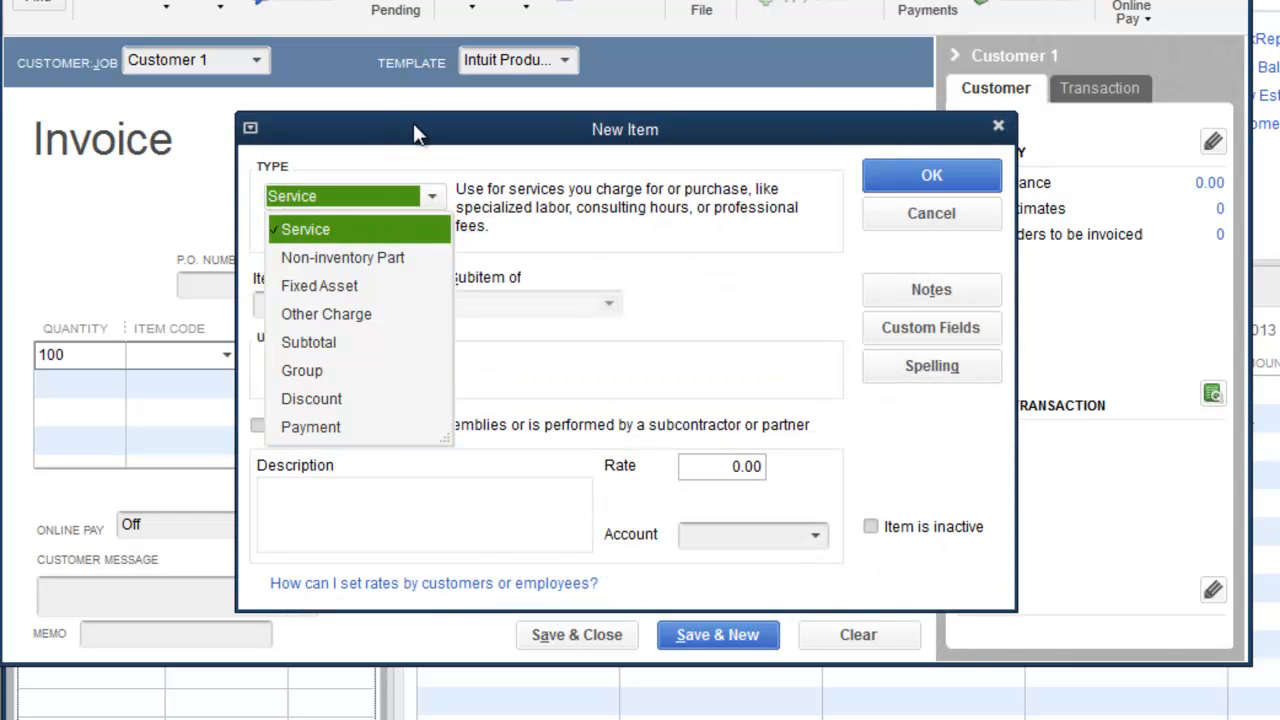
drag(421, 137, 455, 140)
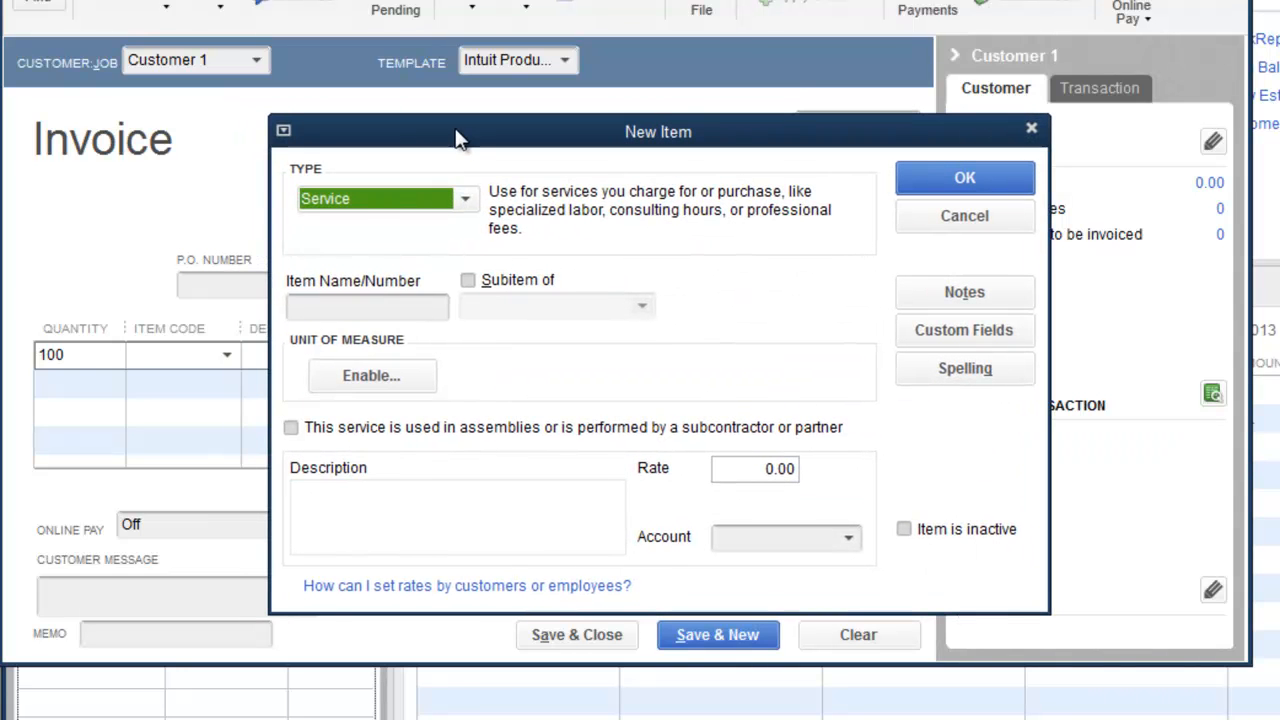
click(335, 308)
text(Marketing)
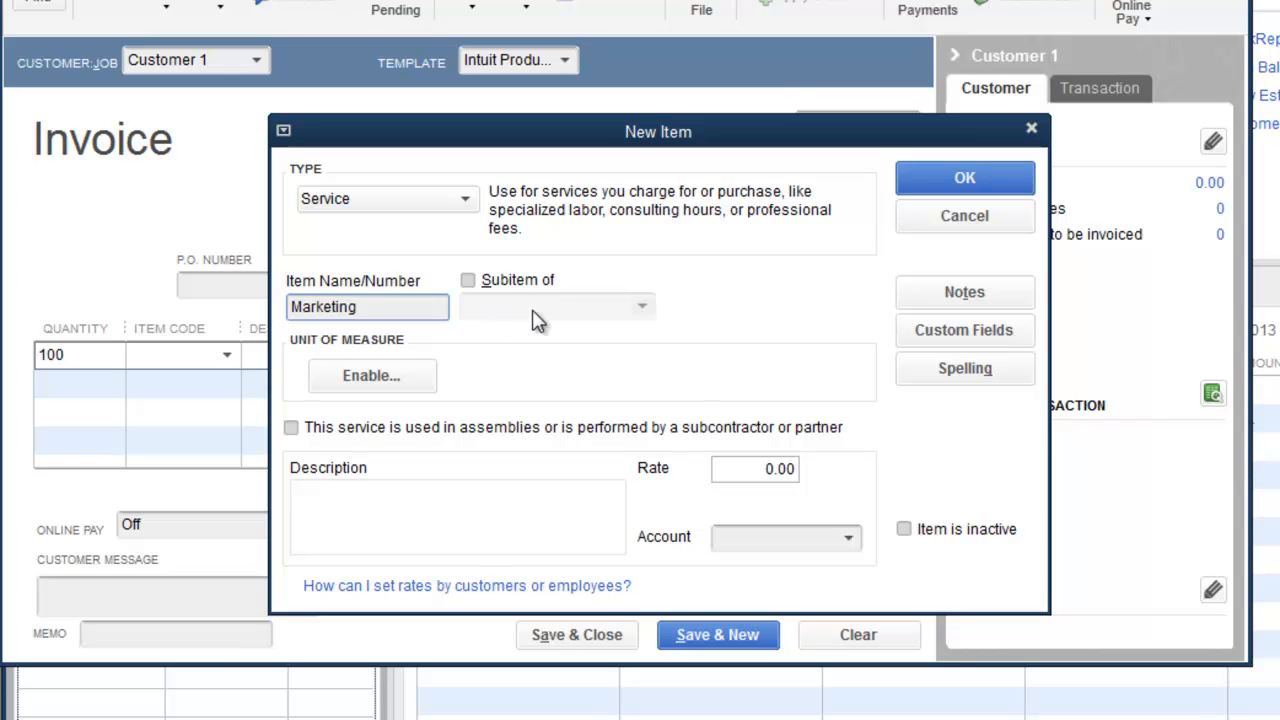
click(420, 491)
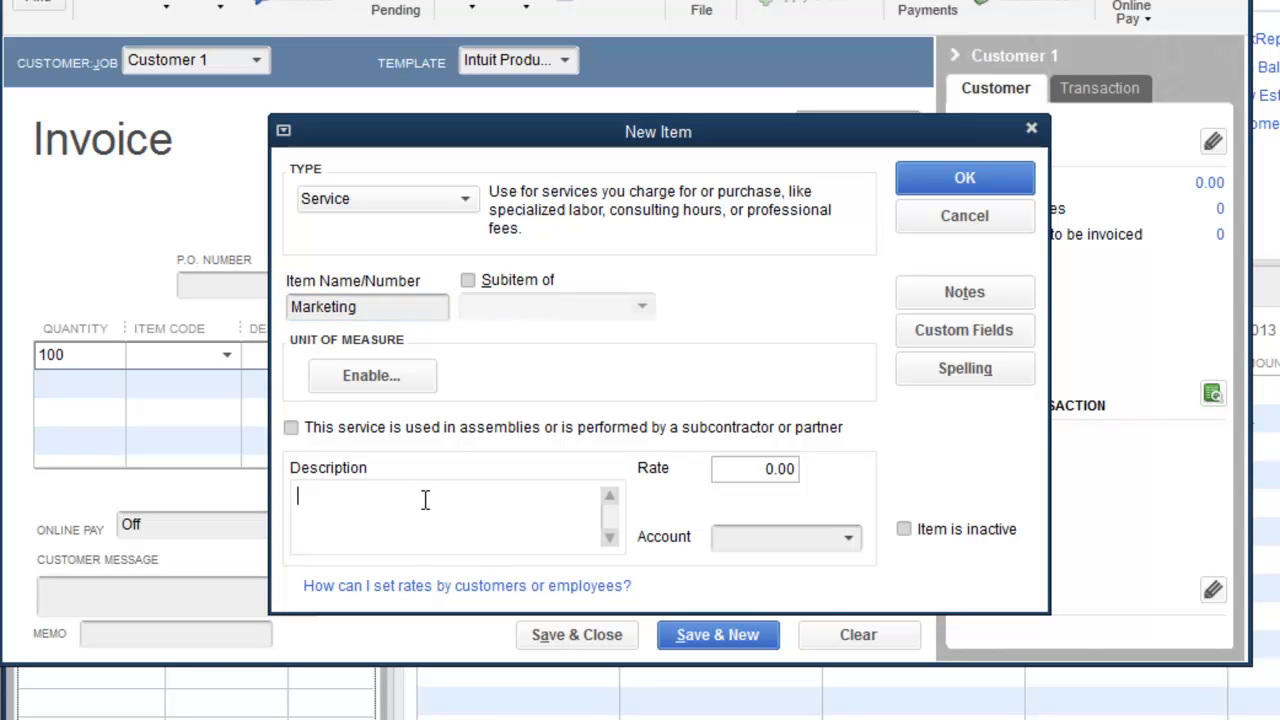
text(Marketing Packages)
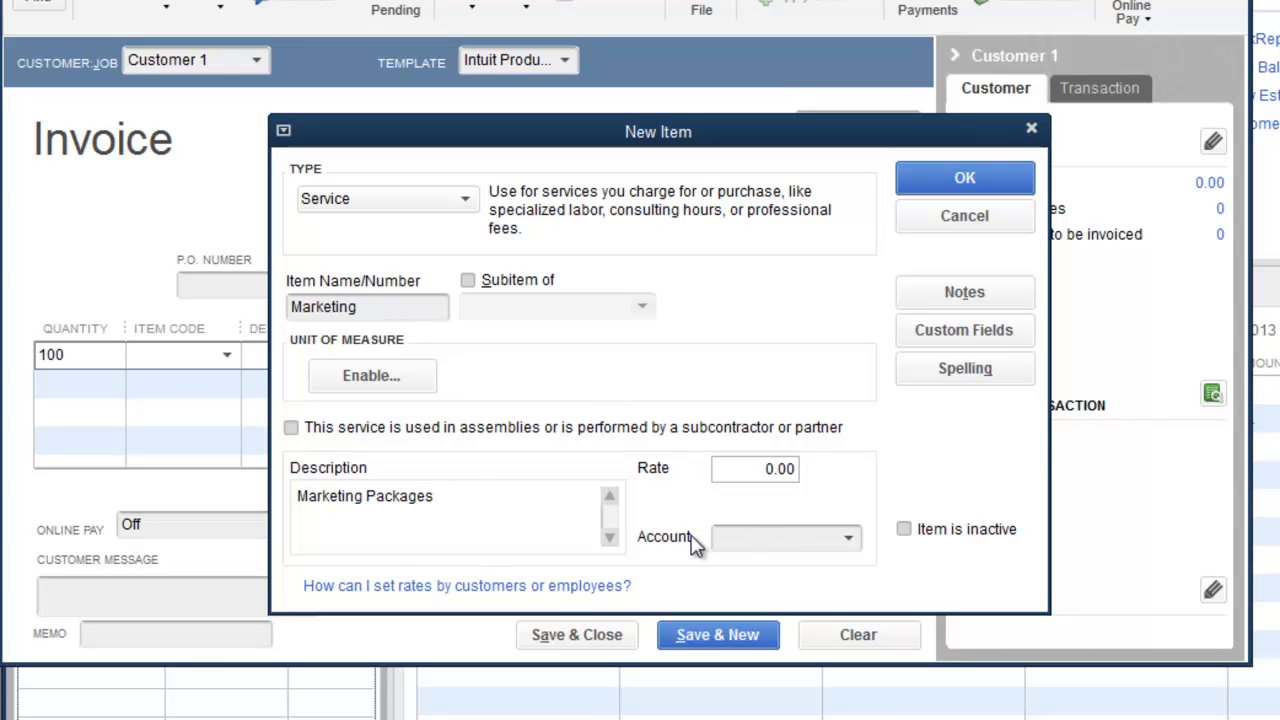
Step: Choose to add a new income account from the Marketing item's account list
click(847, 540)
scroll(975, 294, up, 3)
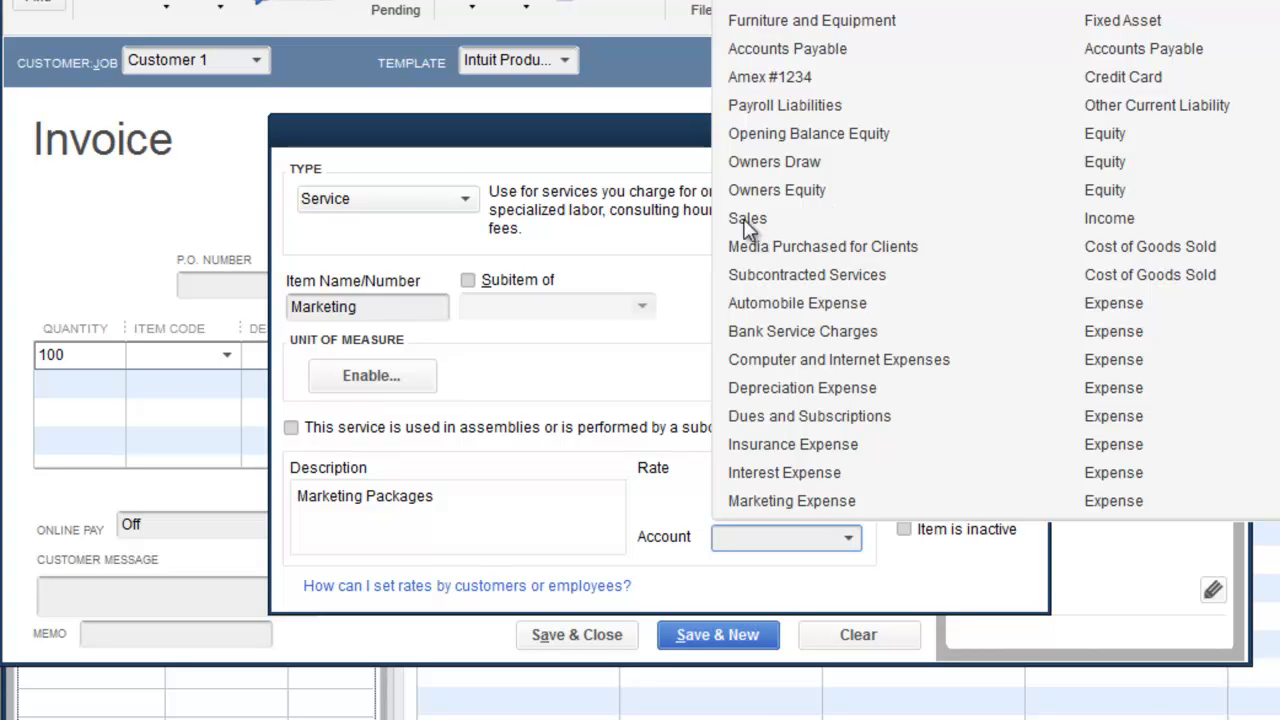
scroll(770, 155, up, 2)
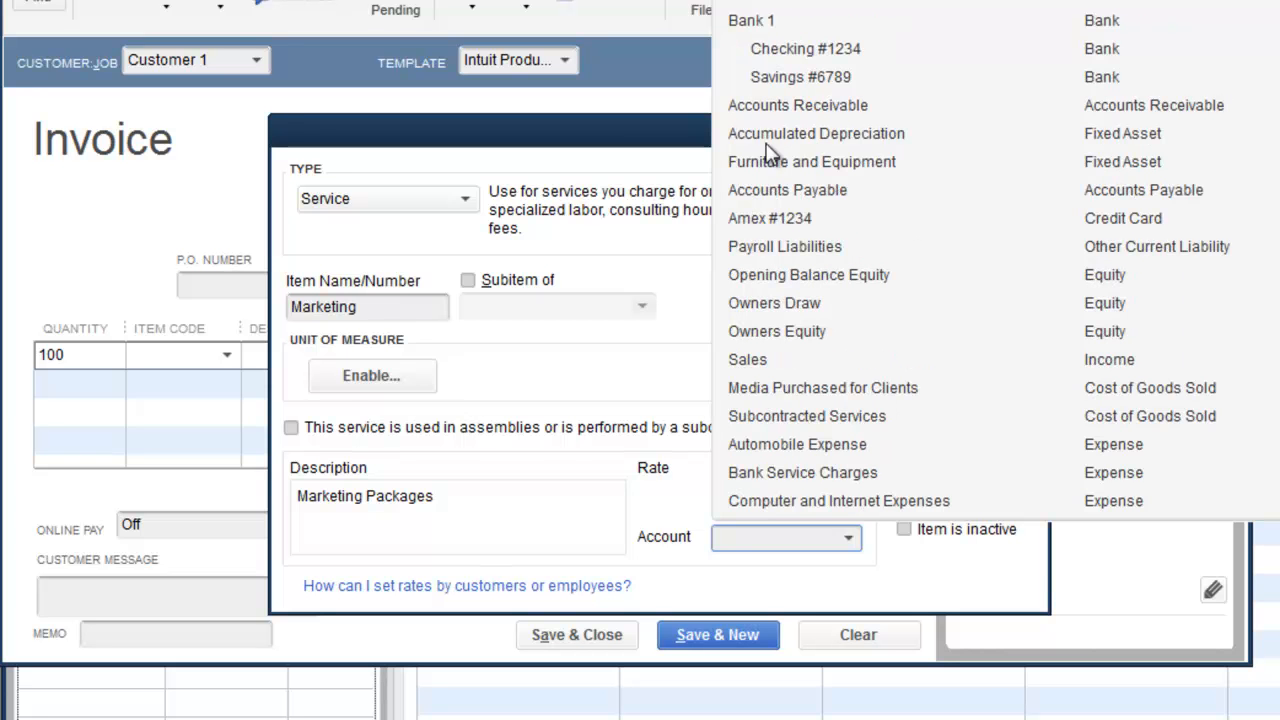
click(765, 5)
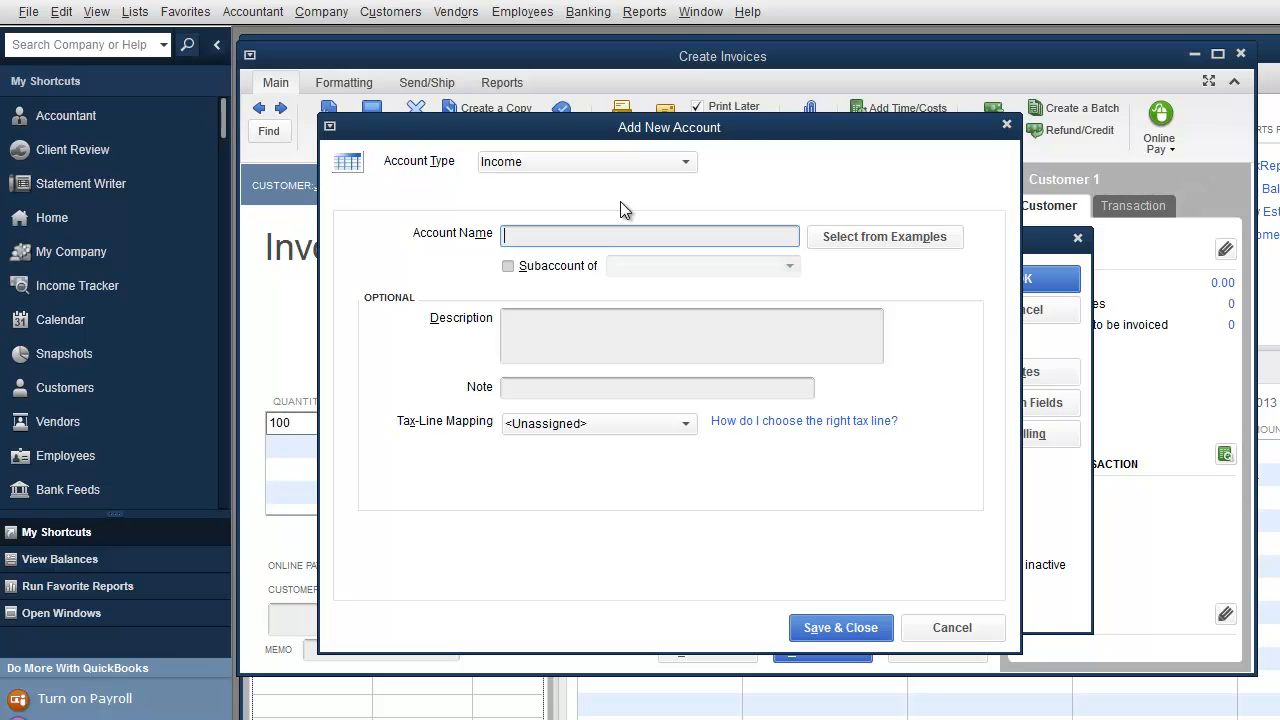
Step: Name the income account Marketing Packages, make it a subaccount of Sales, and save it
text(Marketing Packages)
click(509, 268)
text(income)
click(790, 266)
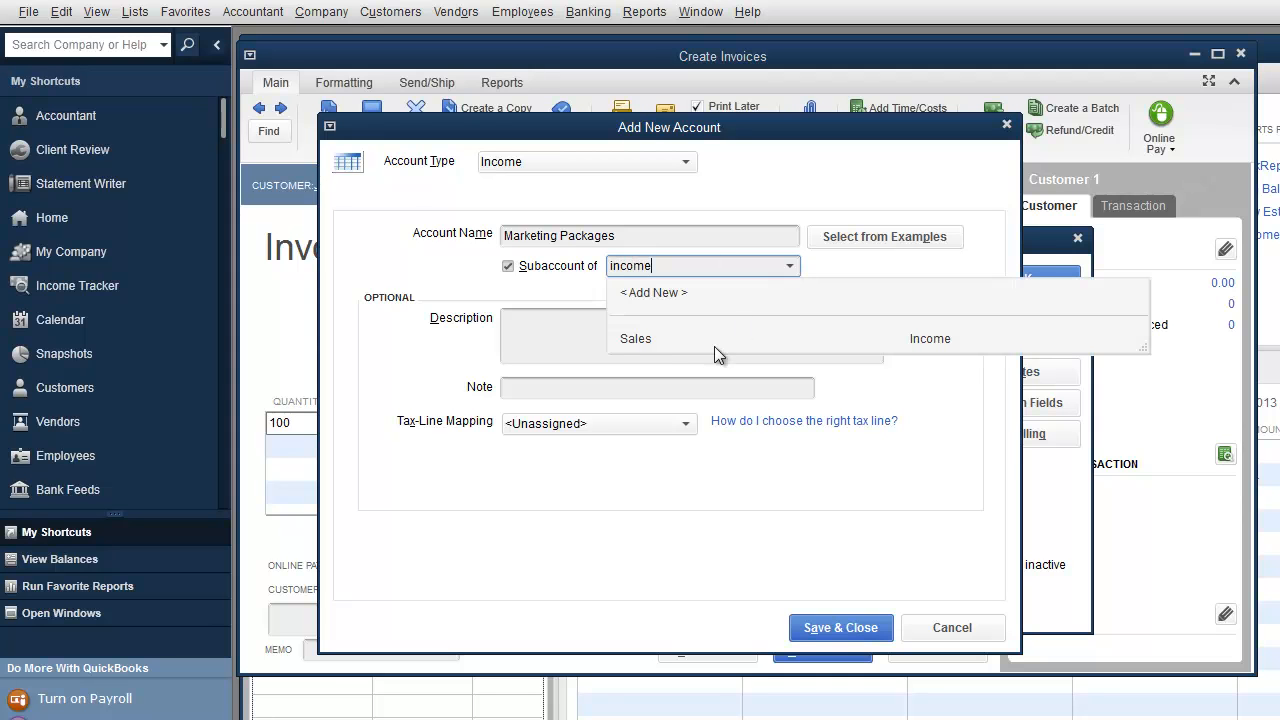
click(643, 340)
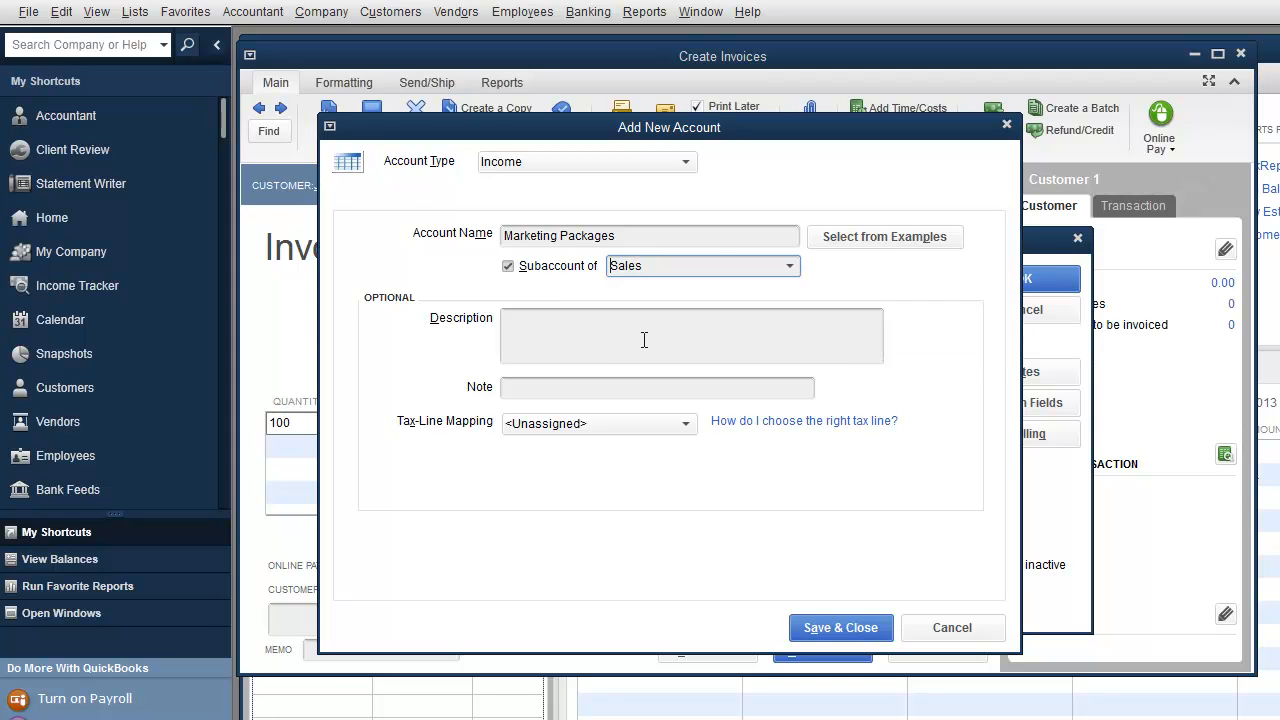
click(815, 625)
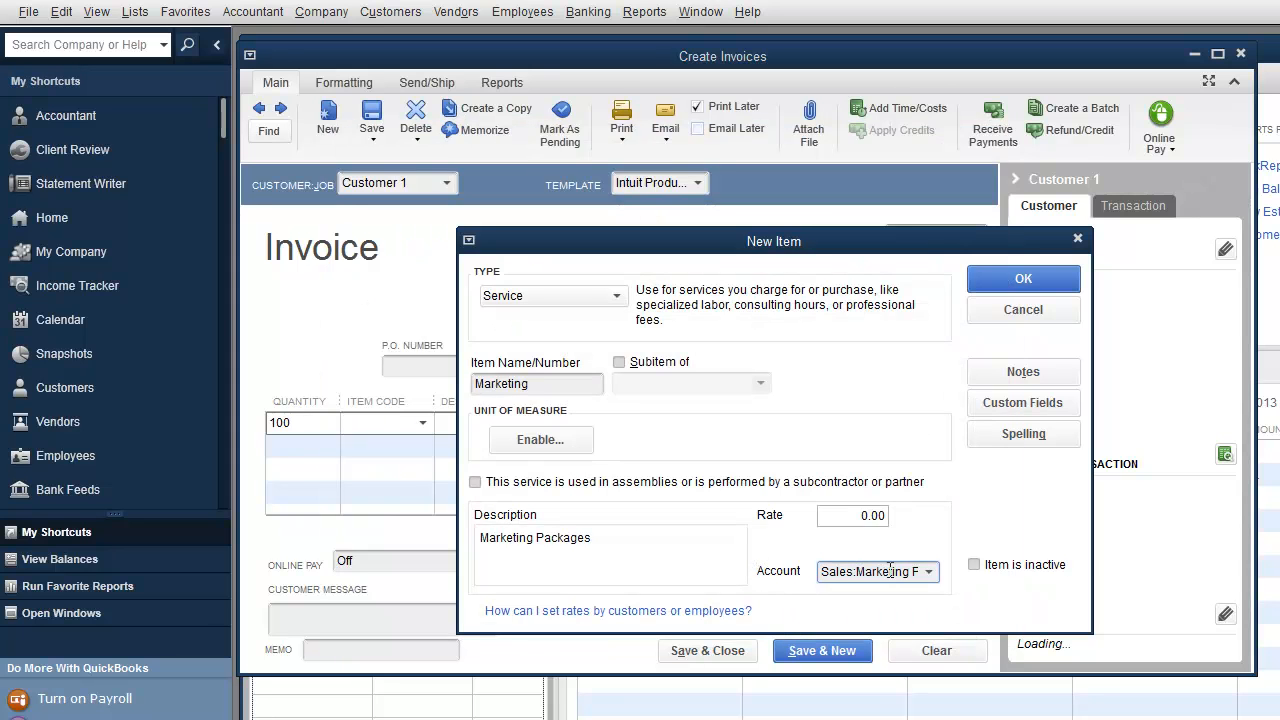
Step: Keep the assigned account and save the Marketing service item
click(929, 572)
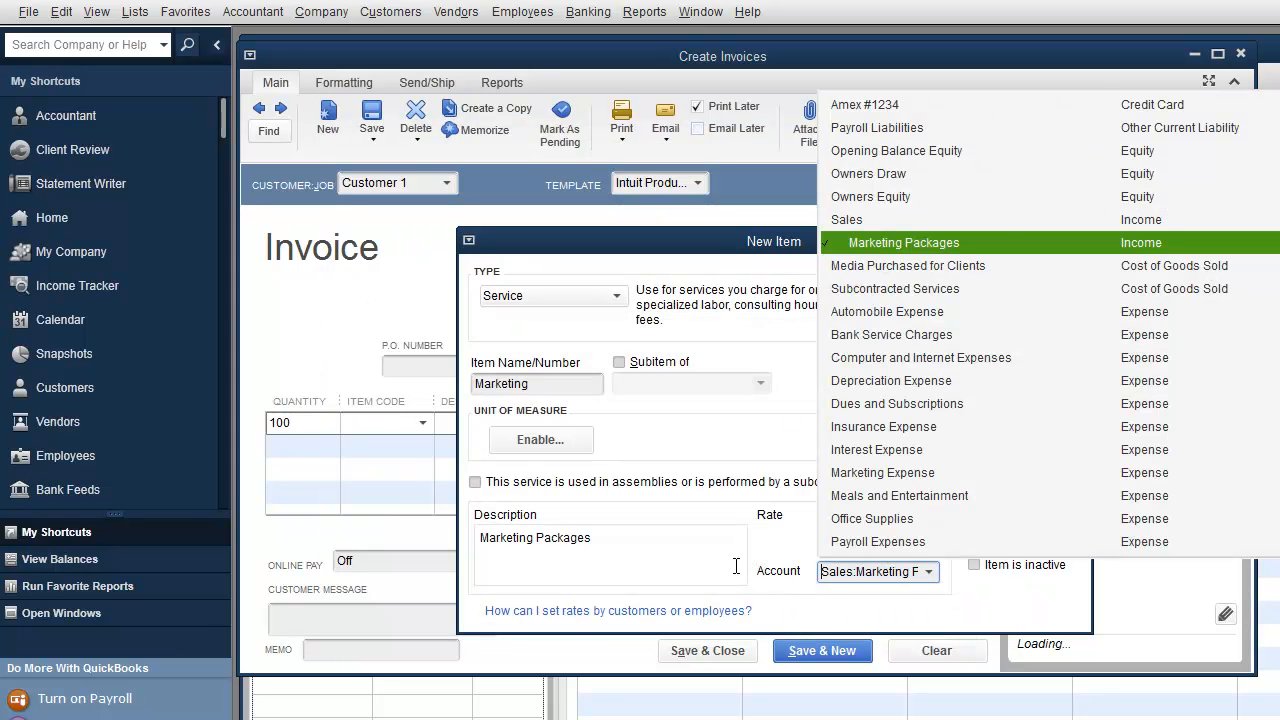
click(788, 585)
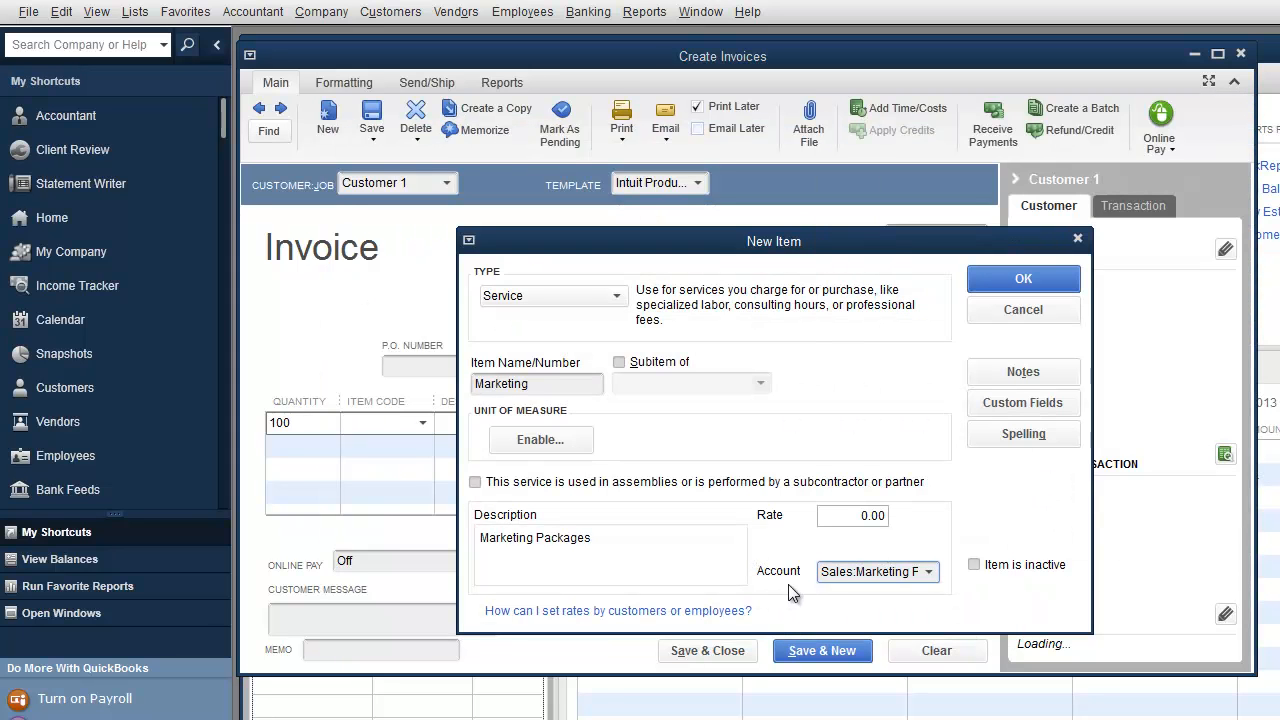
click(1022, 286)
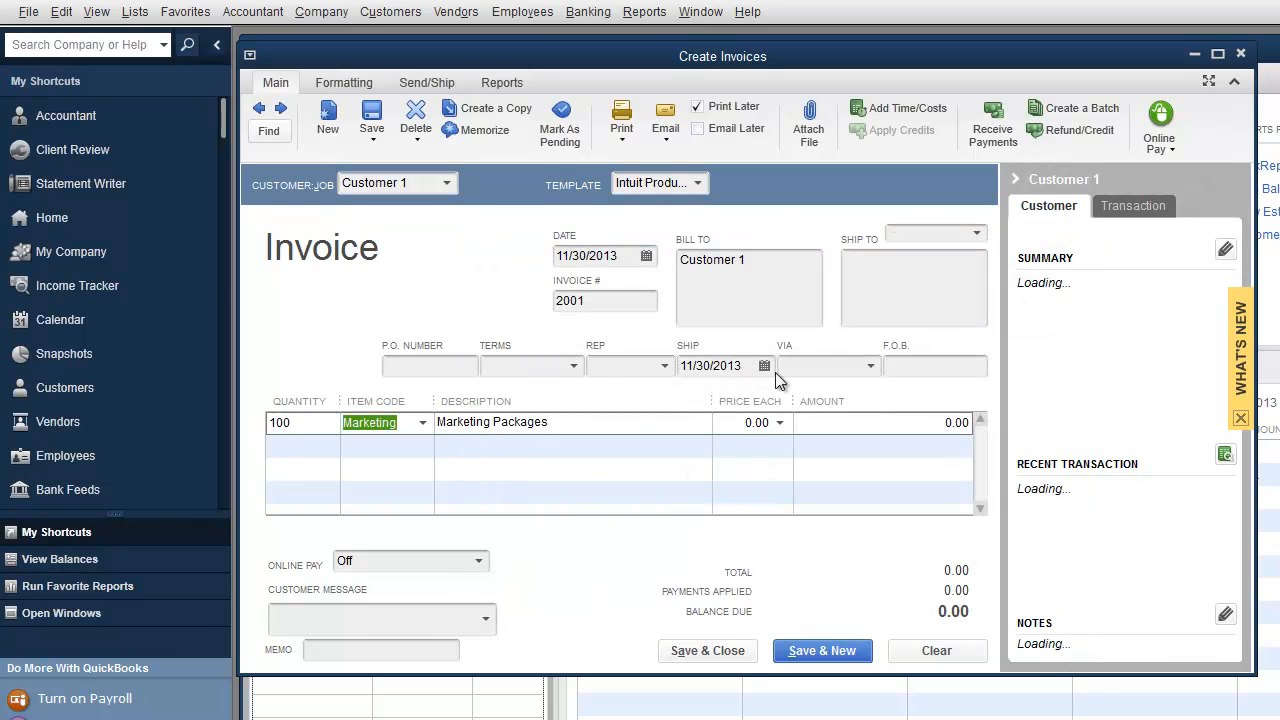
Step: Create service item Package A as a Marketing subitem posting to Sales:Marketing Packages
click(424, 427)
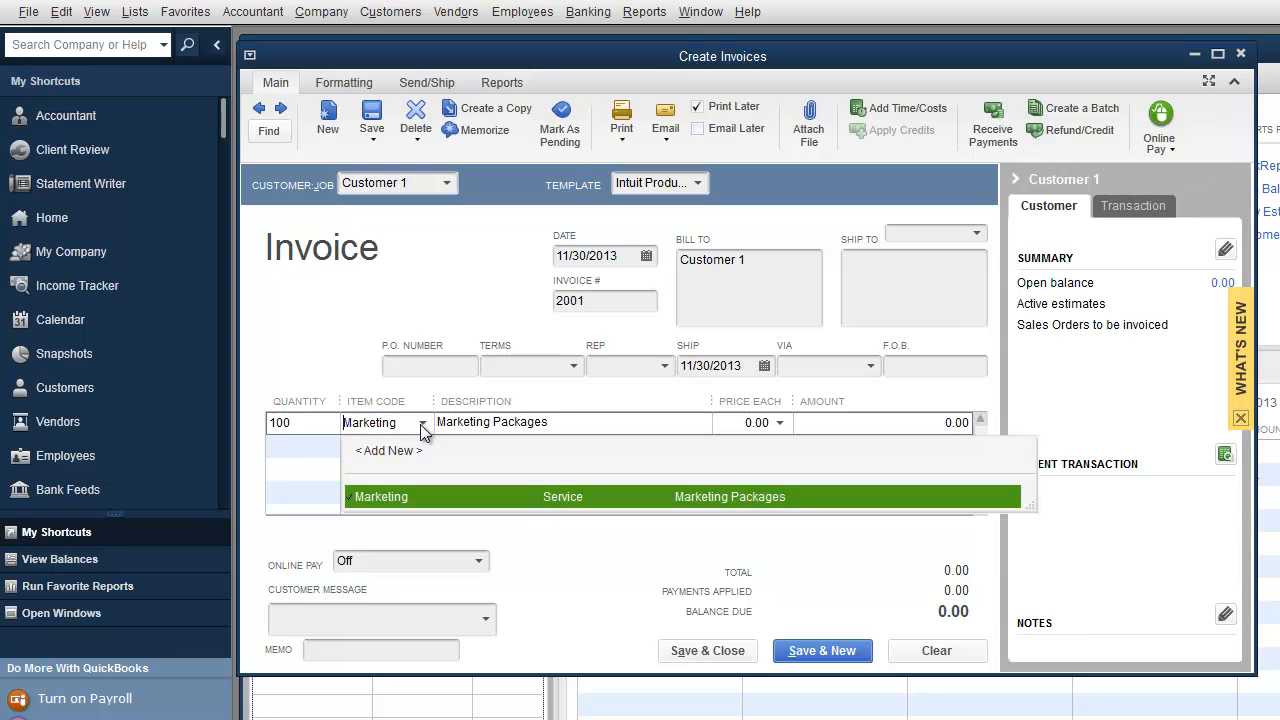
click(394, 450)
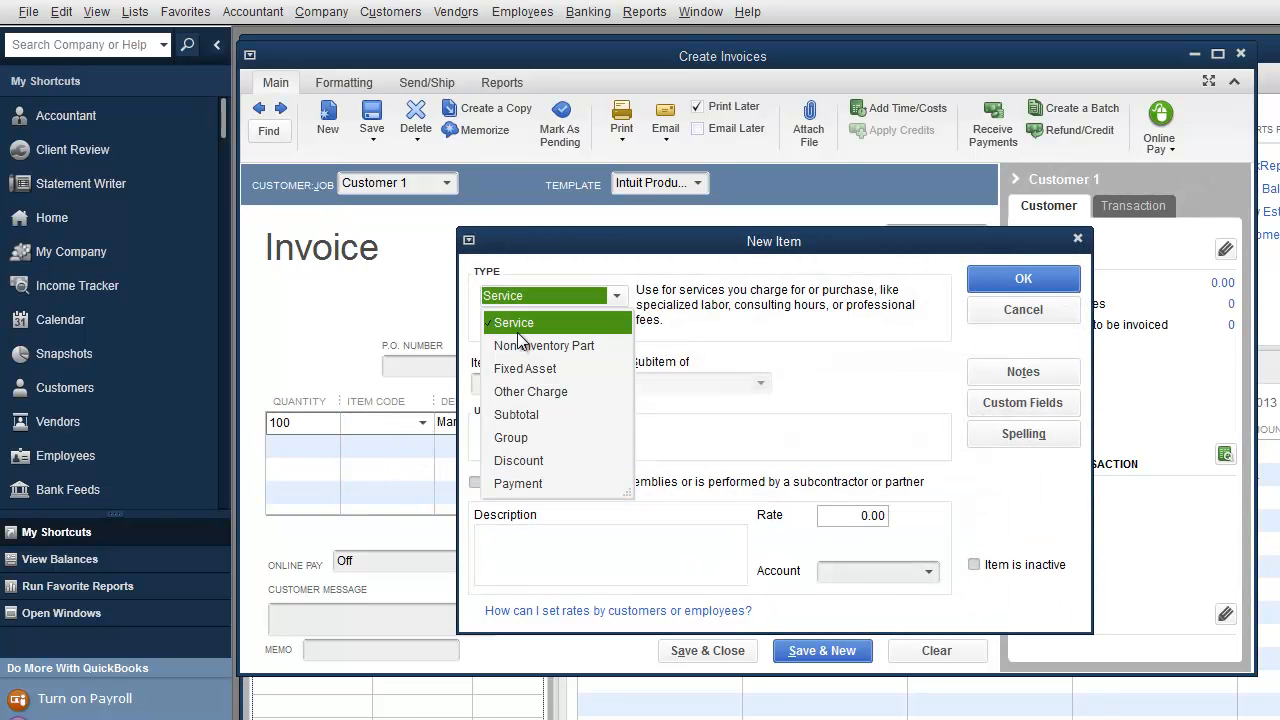
click(516, 325)
click(501, 382)
text(P)
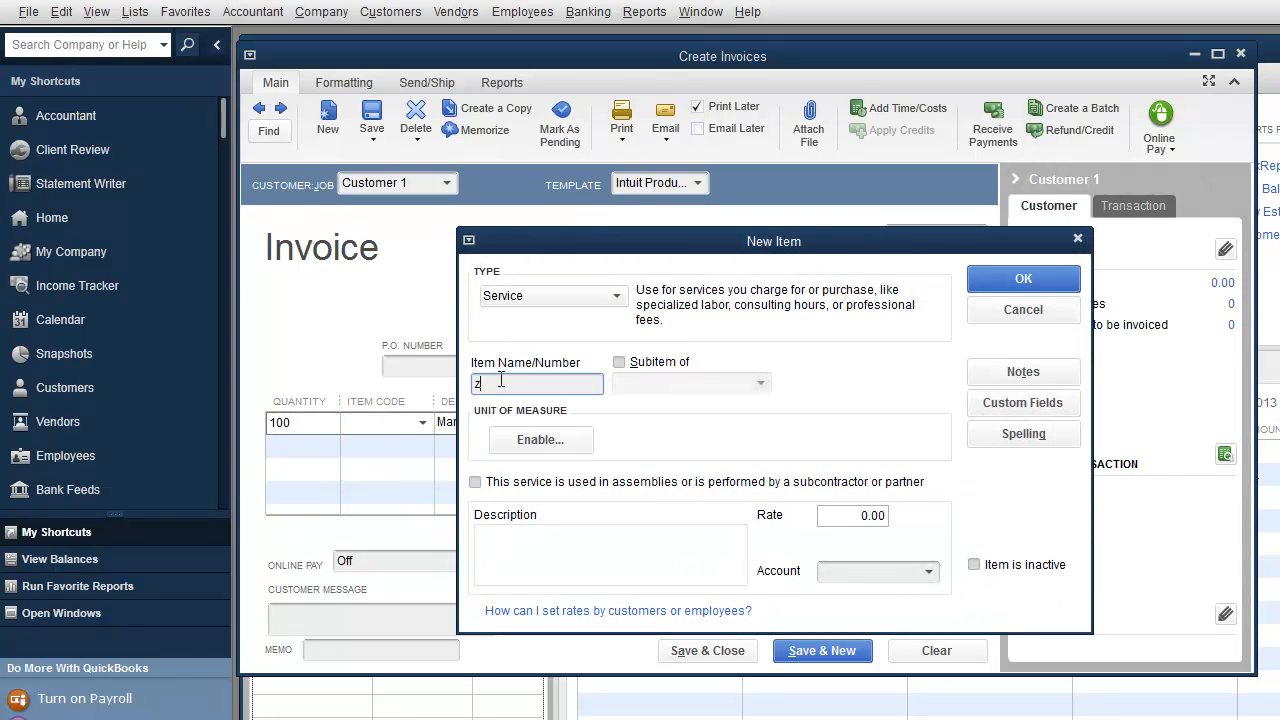
text(ackage A)
click(620, 362)
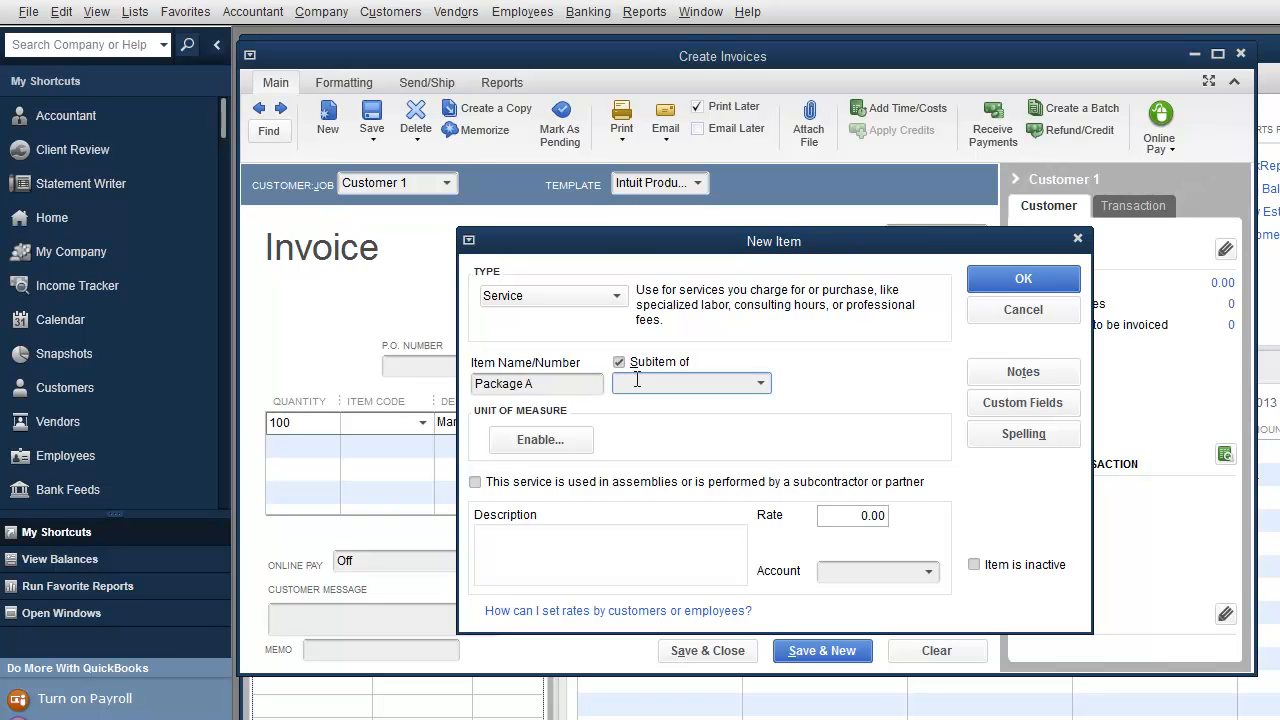
text(Marketing)
key(Tab)
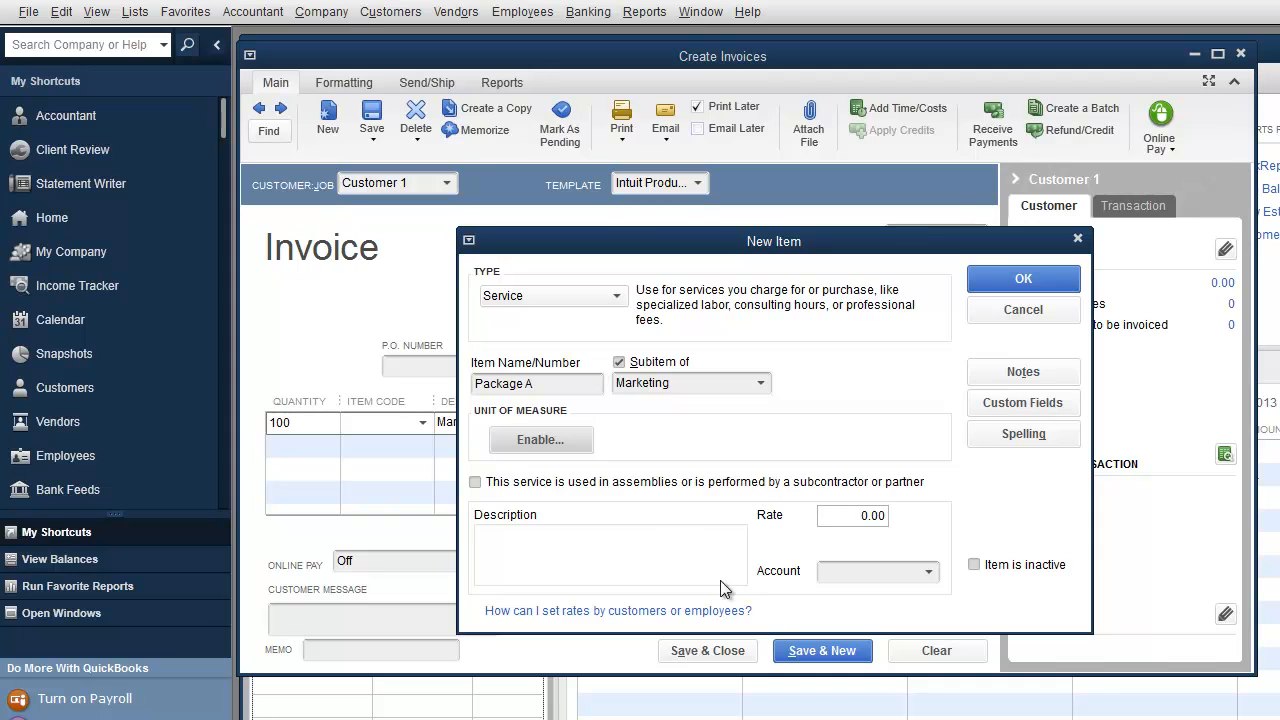
click(928, 574)
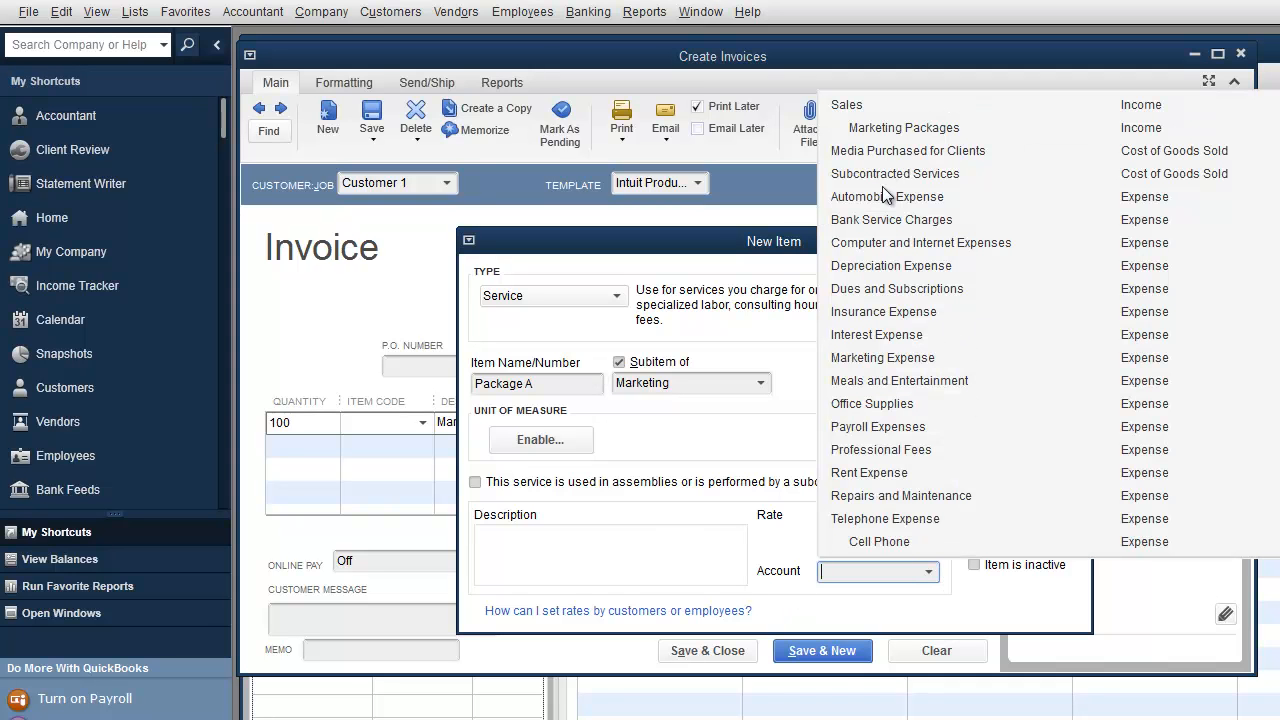
click(884, 131)
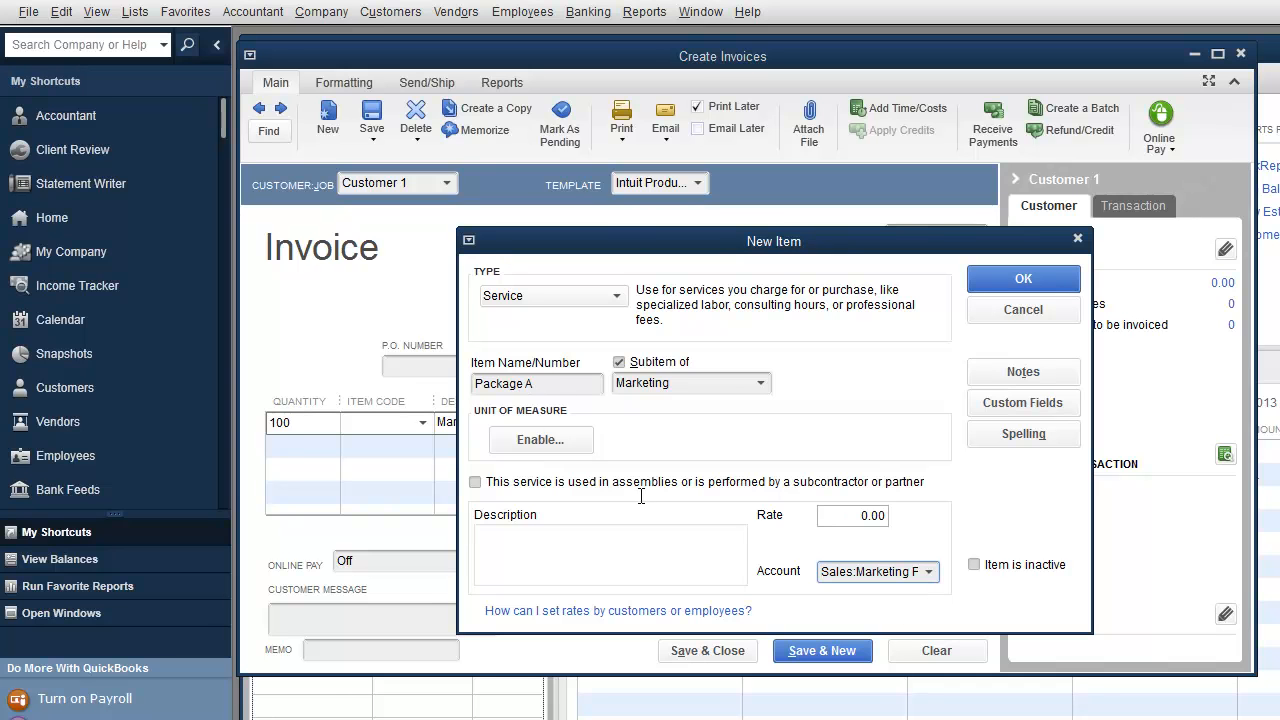
click(1003, 279)
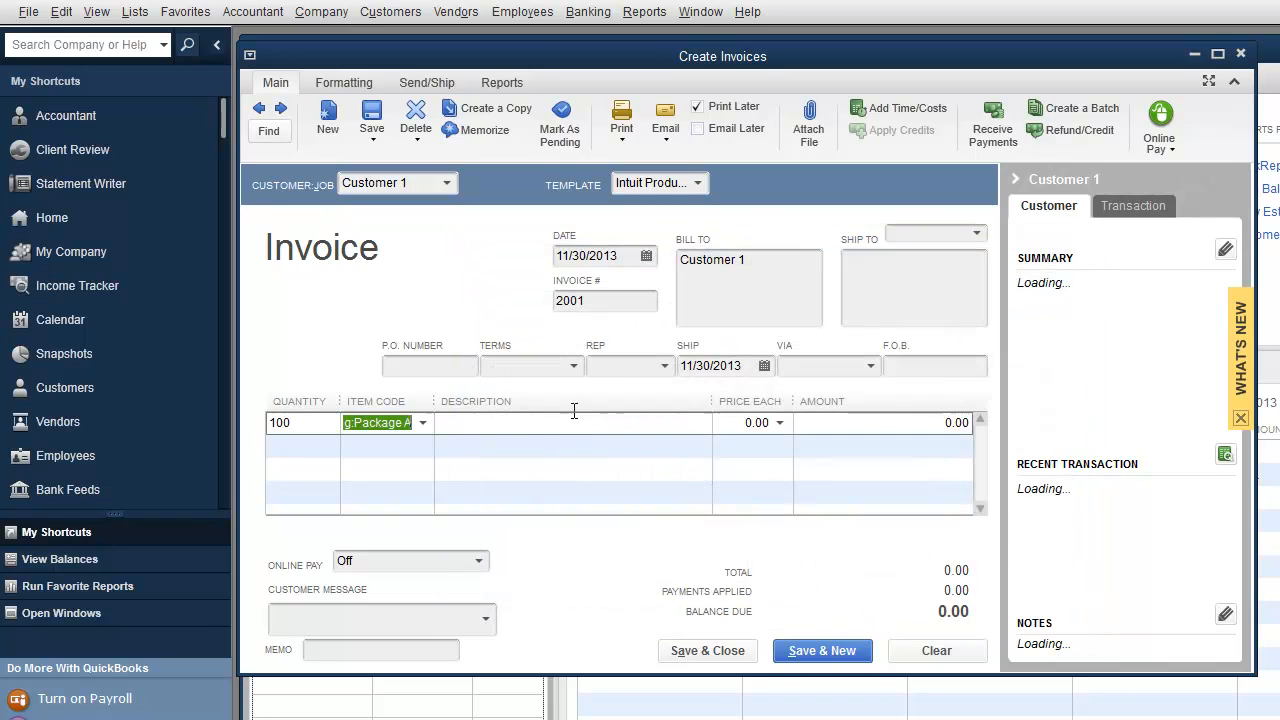
Step: Create service item Package B under Marketing, posting to Sales:Marketing Packages
click(418, 421)
click(393, 452)
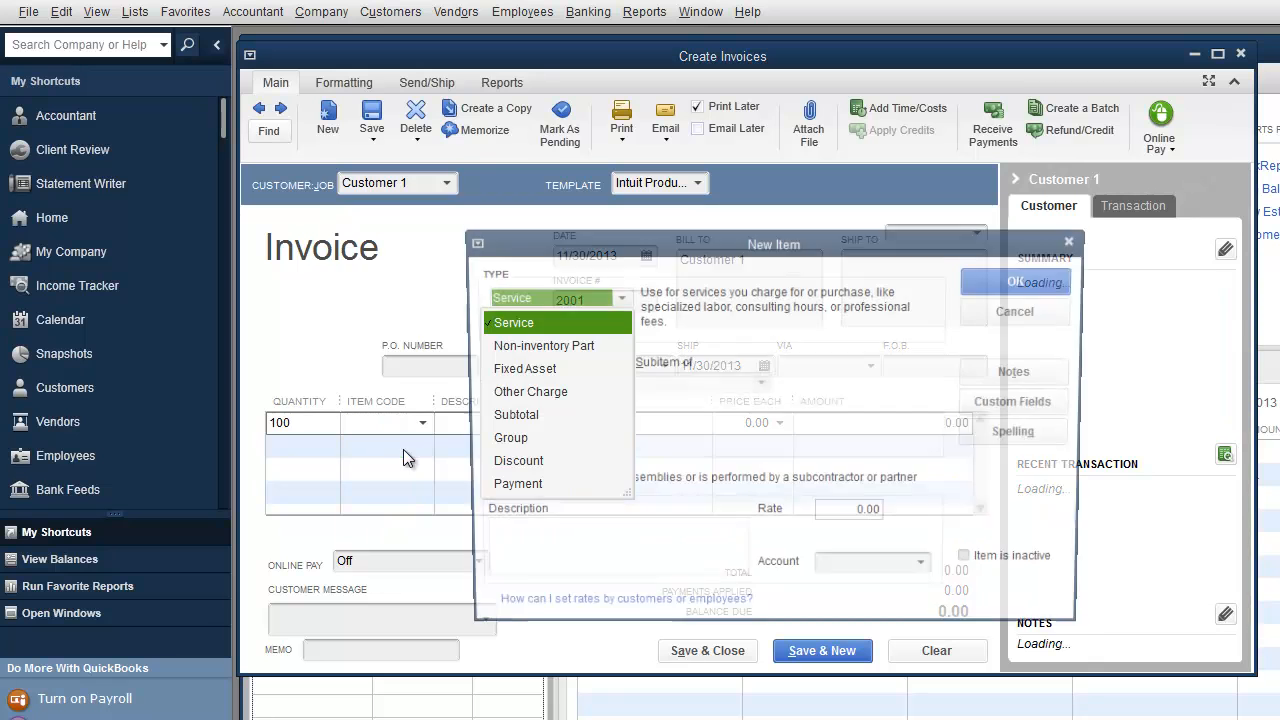
click(502, 326)
click(487, 385)
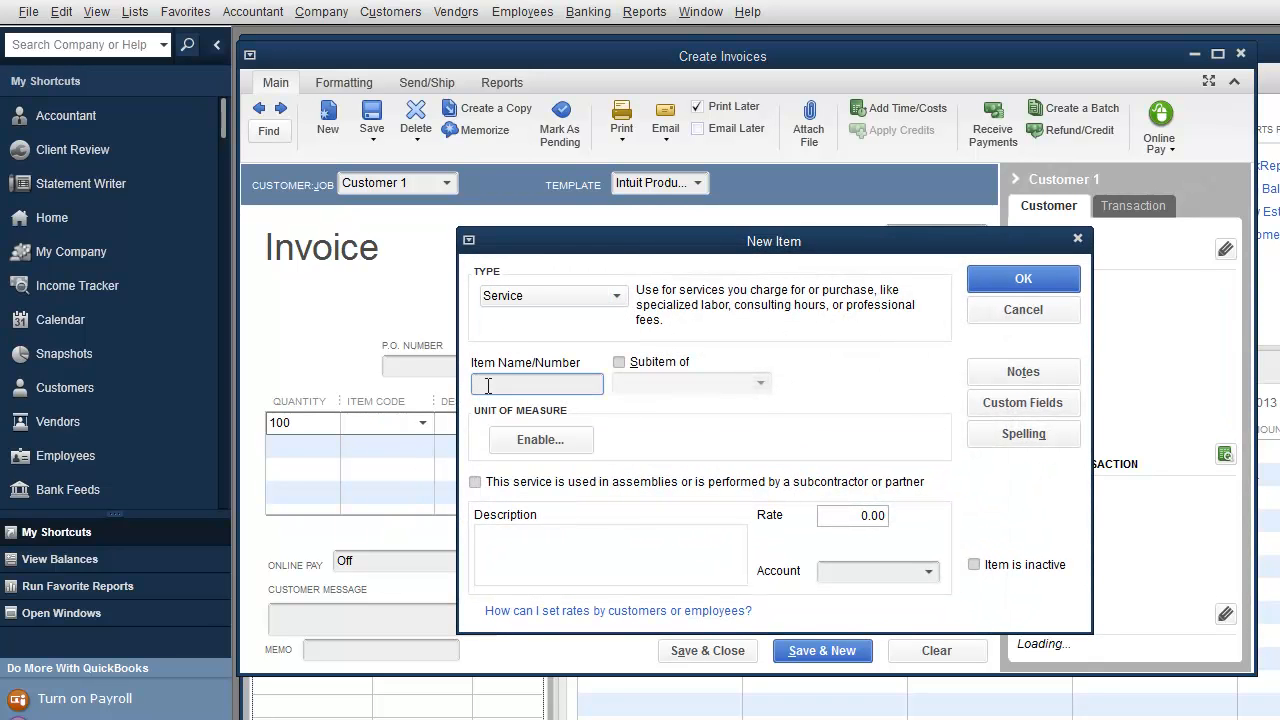
text(Package B)
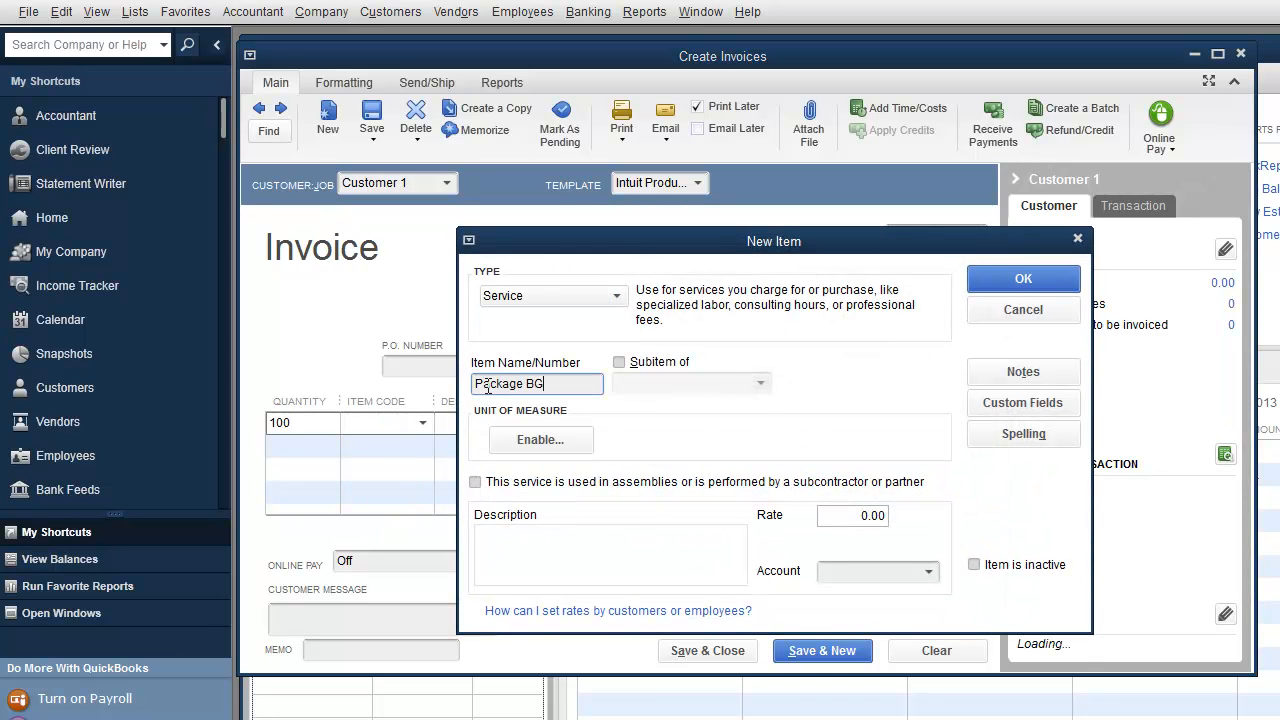
click(634, 363)
click(738, 384)
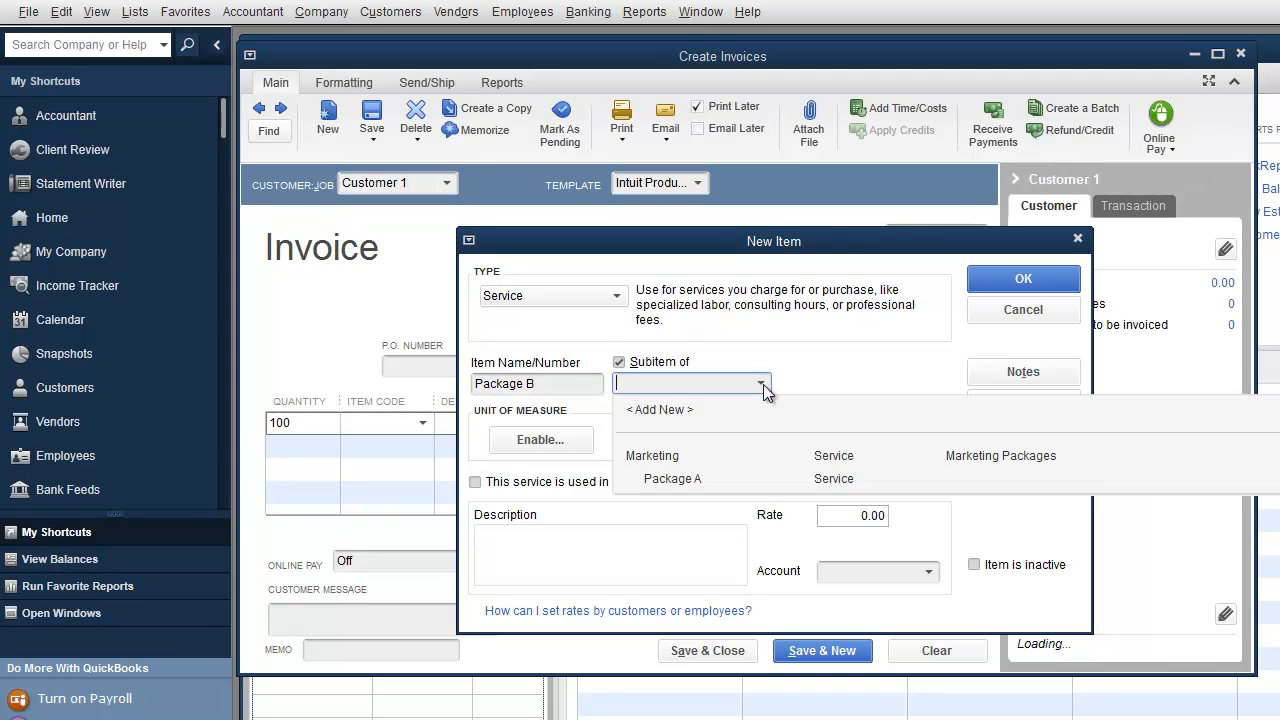
click(645, 454)
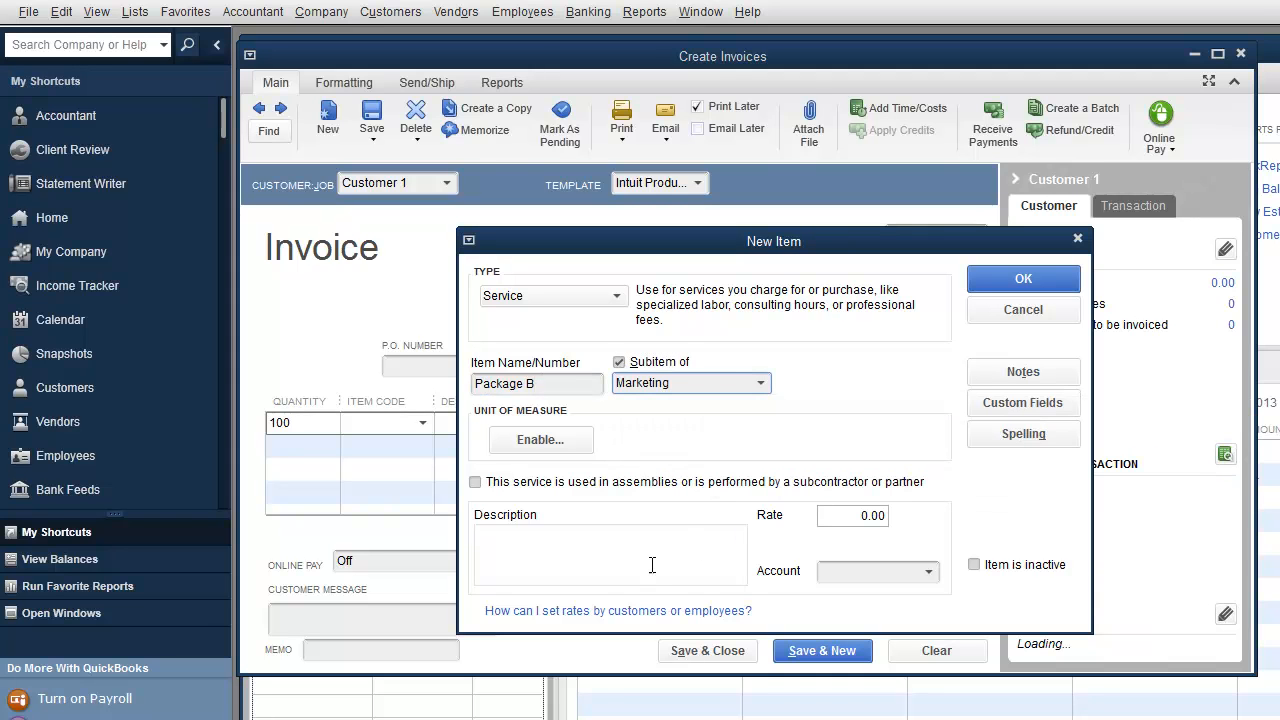
click(928, 572)
click(873, 131)
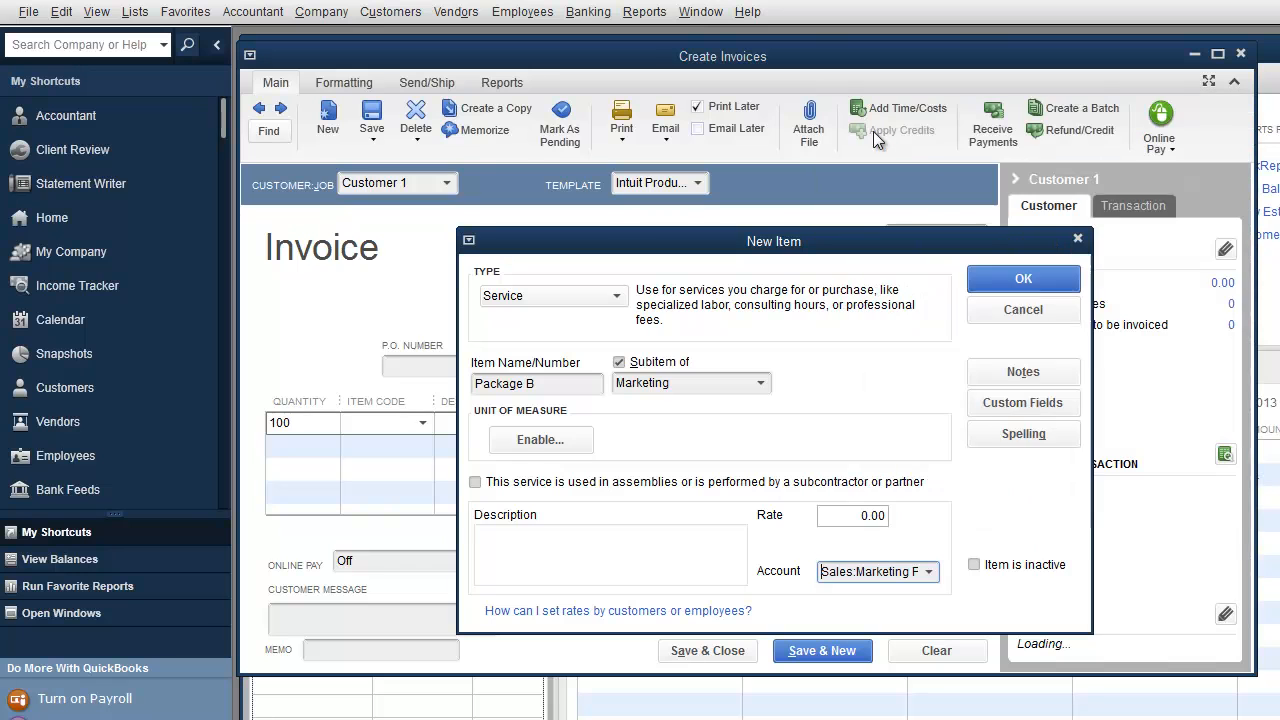
click(1177, 277)
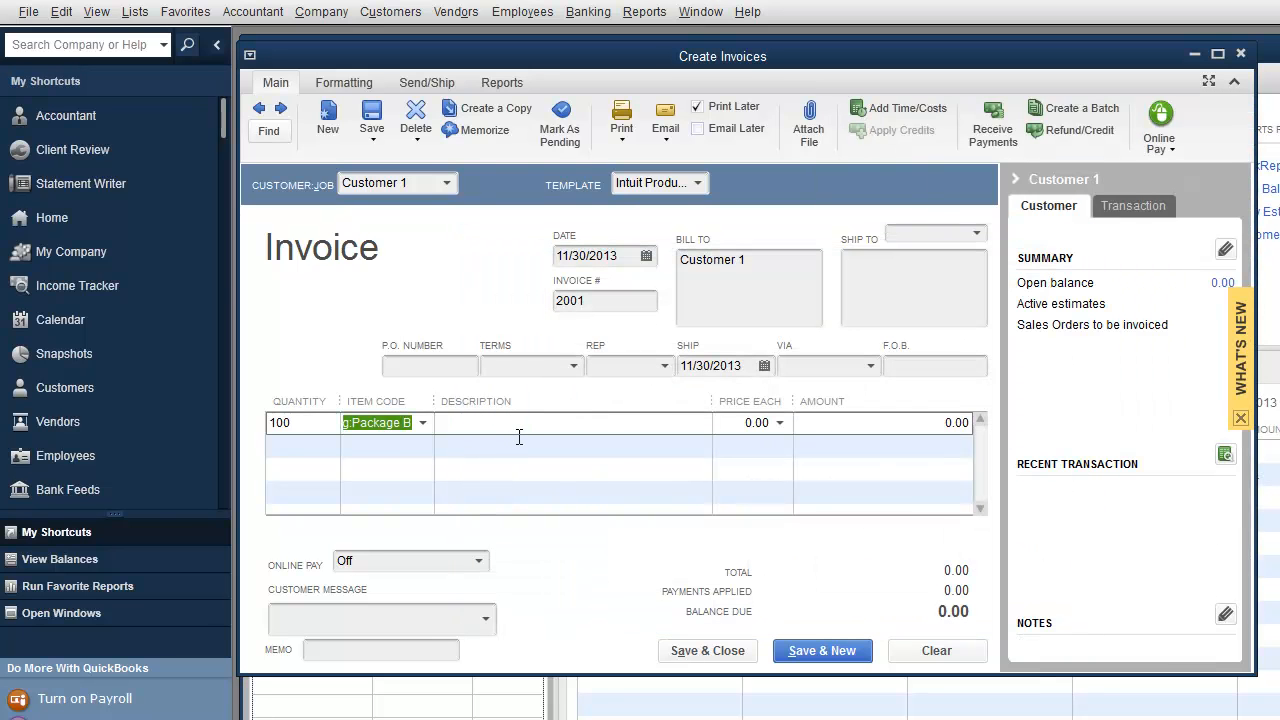
Step: Fill line 1 with one Package A at 5,400 and dismiss the price level message
click(423, 422)
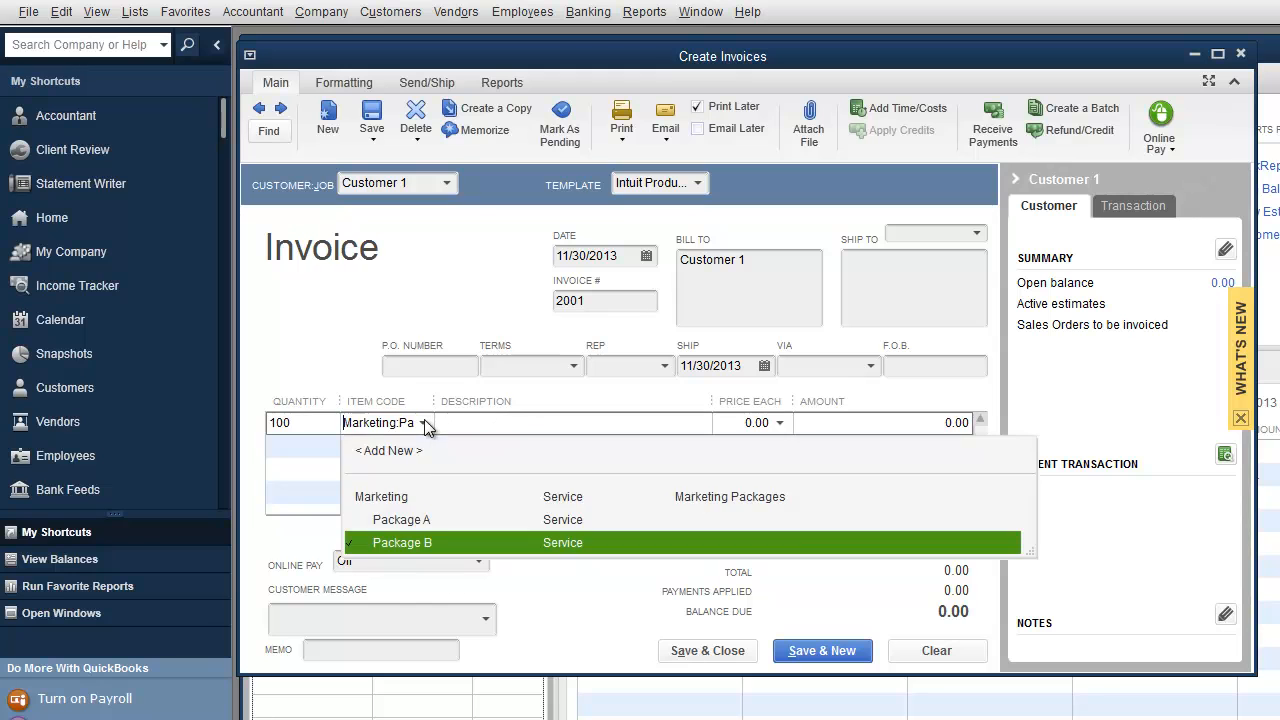
click(440, 519)
key(shift+Tab)
text(1)
key(Tab)
key(Tab)
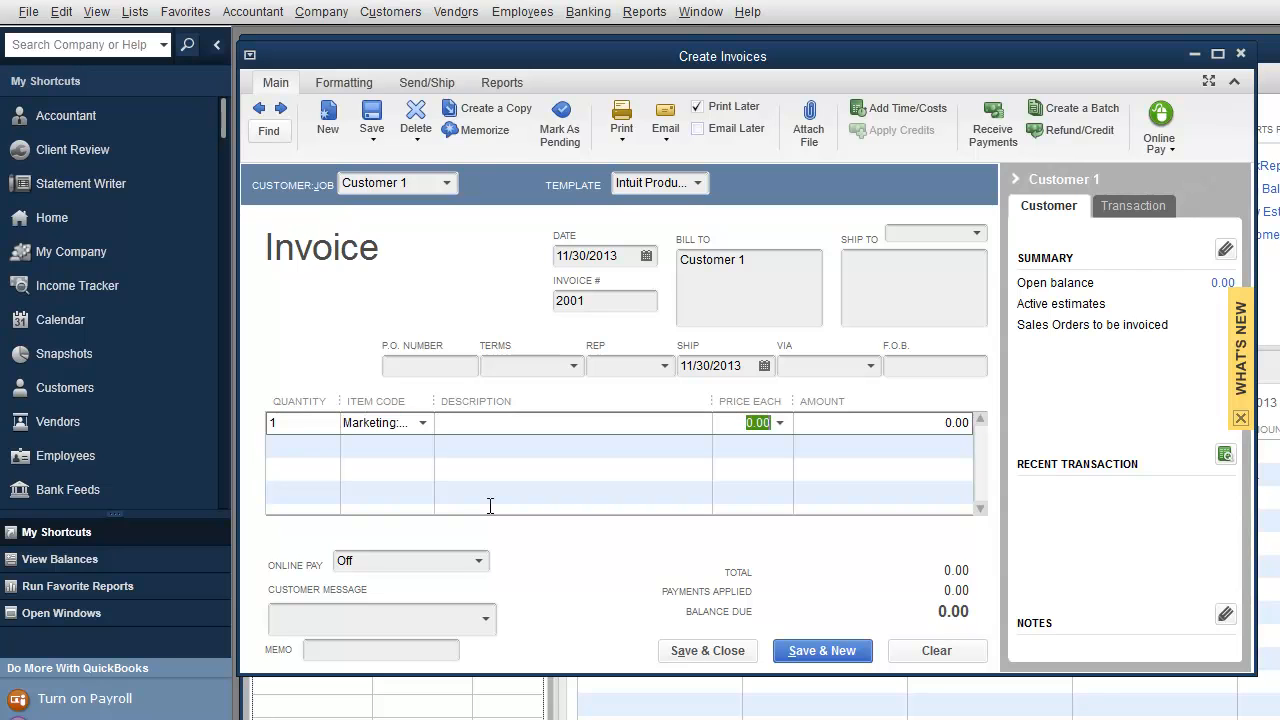
text(5400)
key(Tab)
click(651, 338)
click(838, 378)
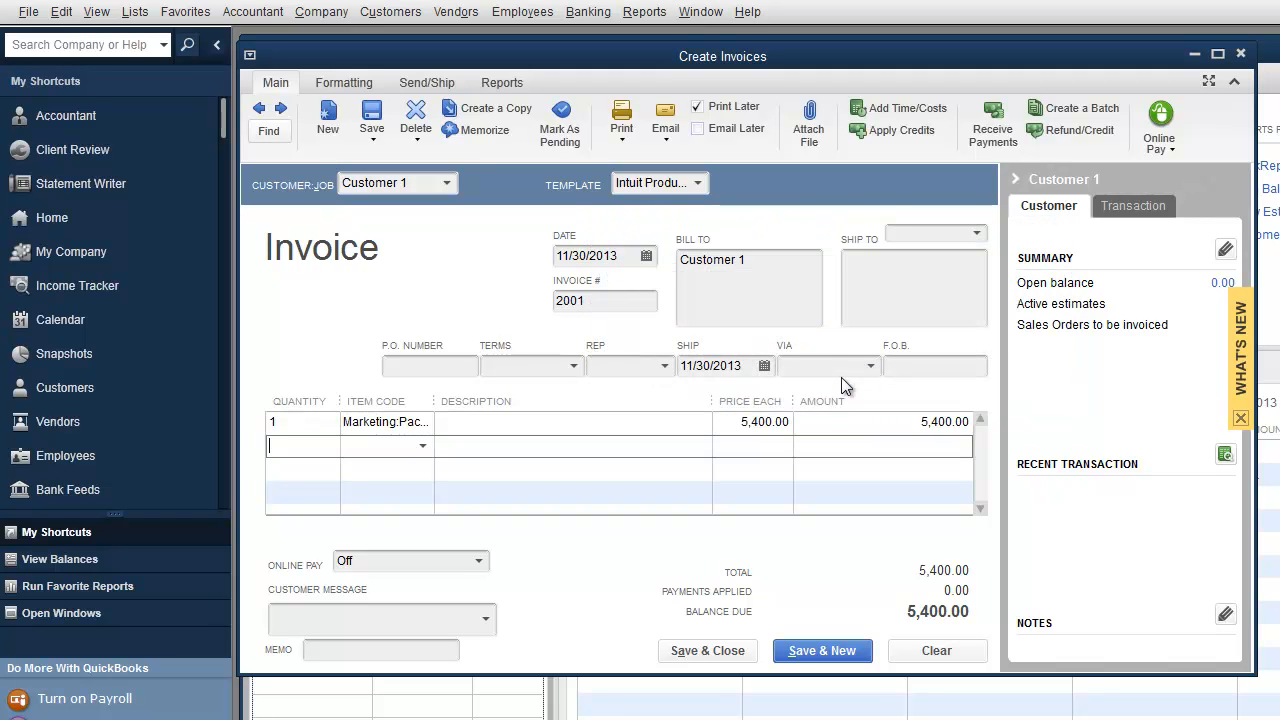
Step: Add one Package B at 2,700 on line 2 and save the 8,100 invoice
text(1)
key(Tab)
text(Marketing:Pack)
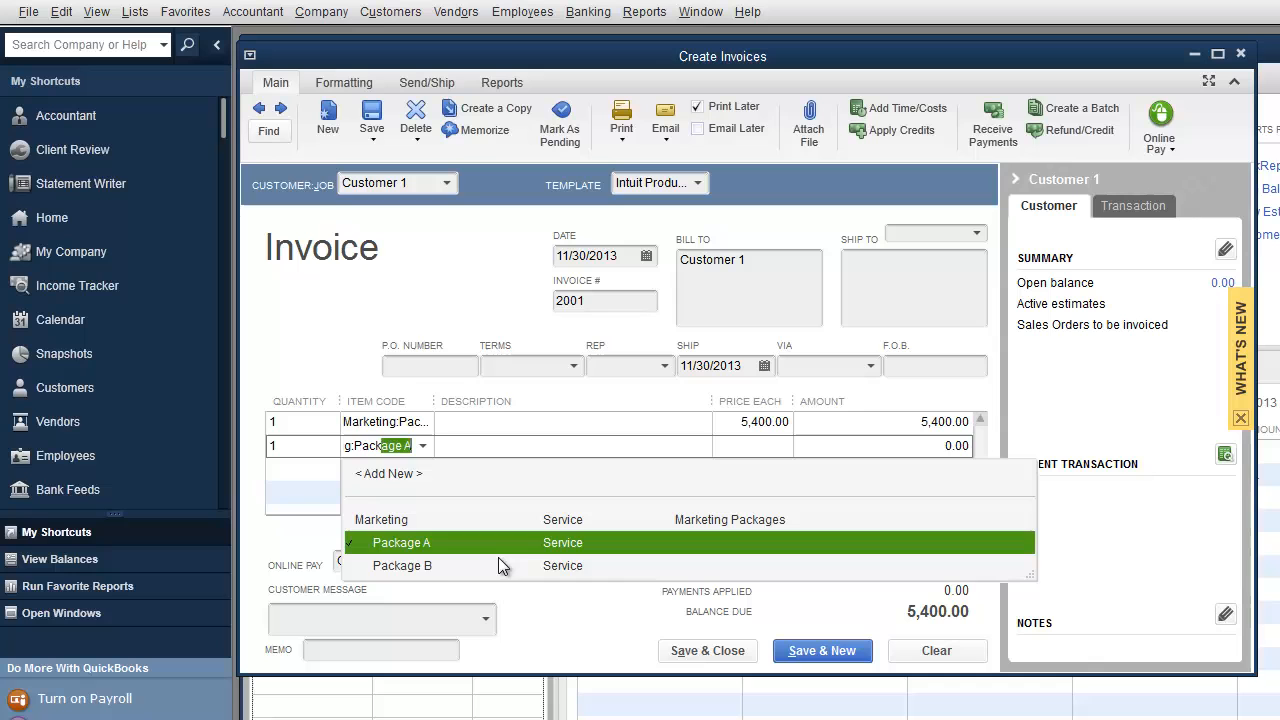
click(438, 561)
key(Tab)
key(Tab)
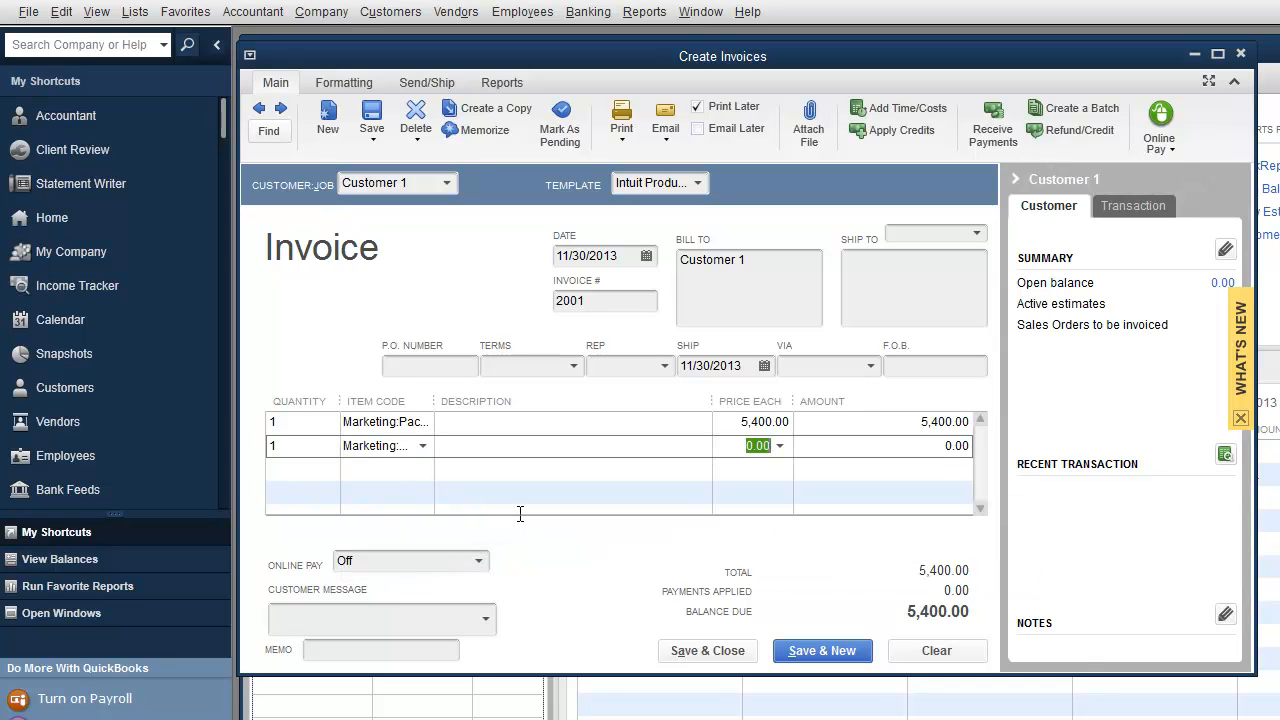
text(278)
key(BackSpace)
text(00)
key(Tab)
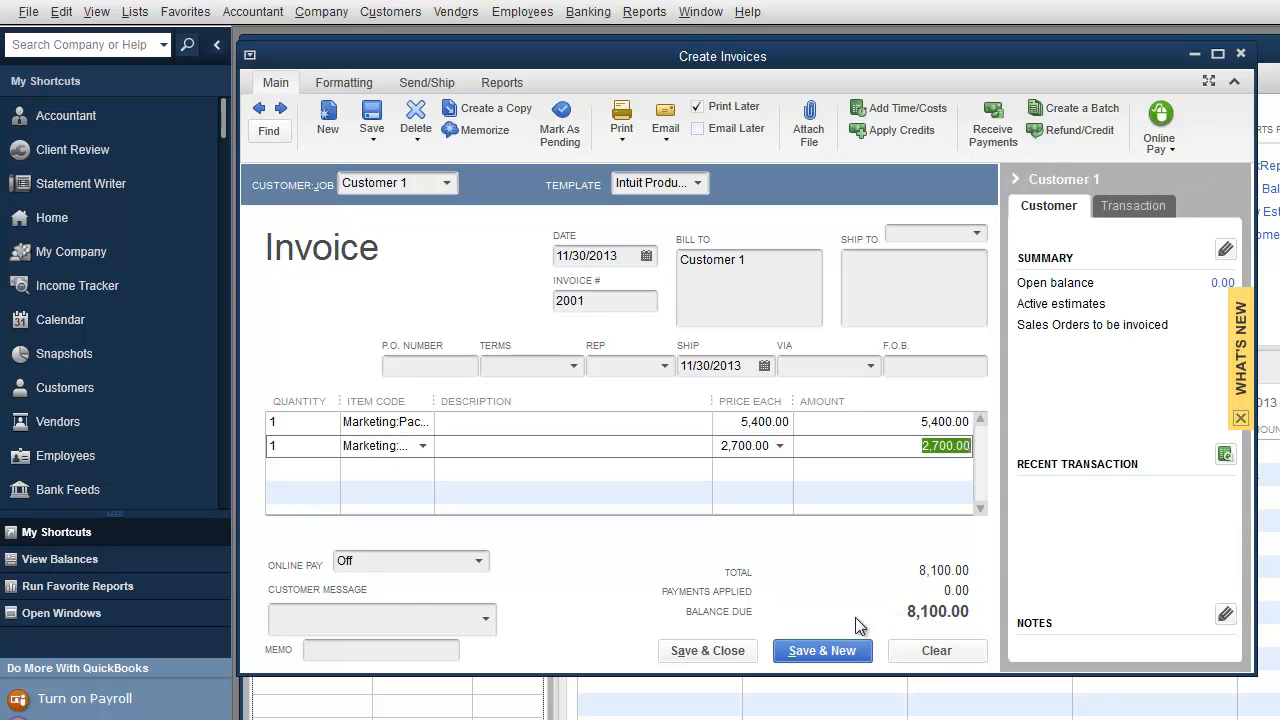
click(812, 651)
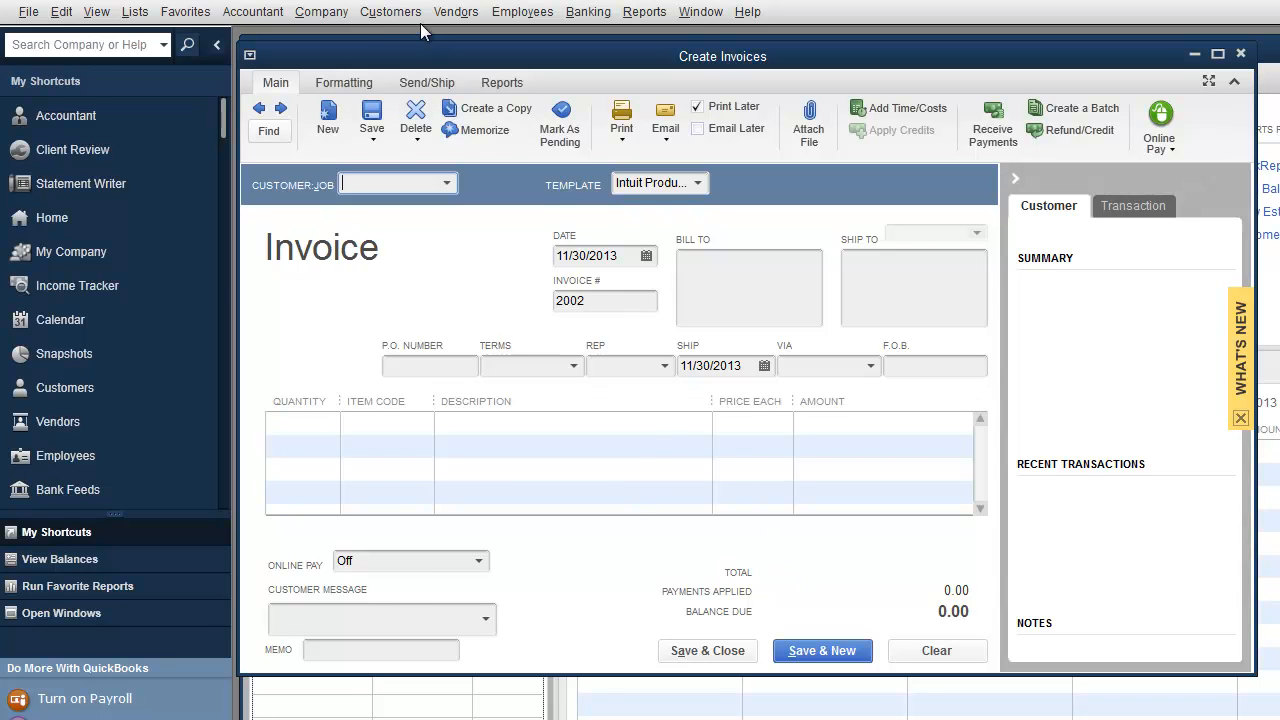
Step: Open Receive Payments and enter a 3,000.00 payment from Customer 1
click(395, 15)
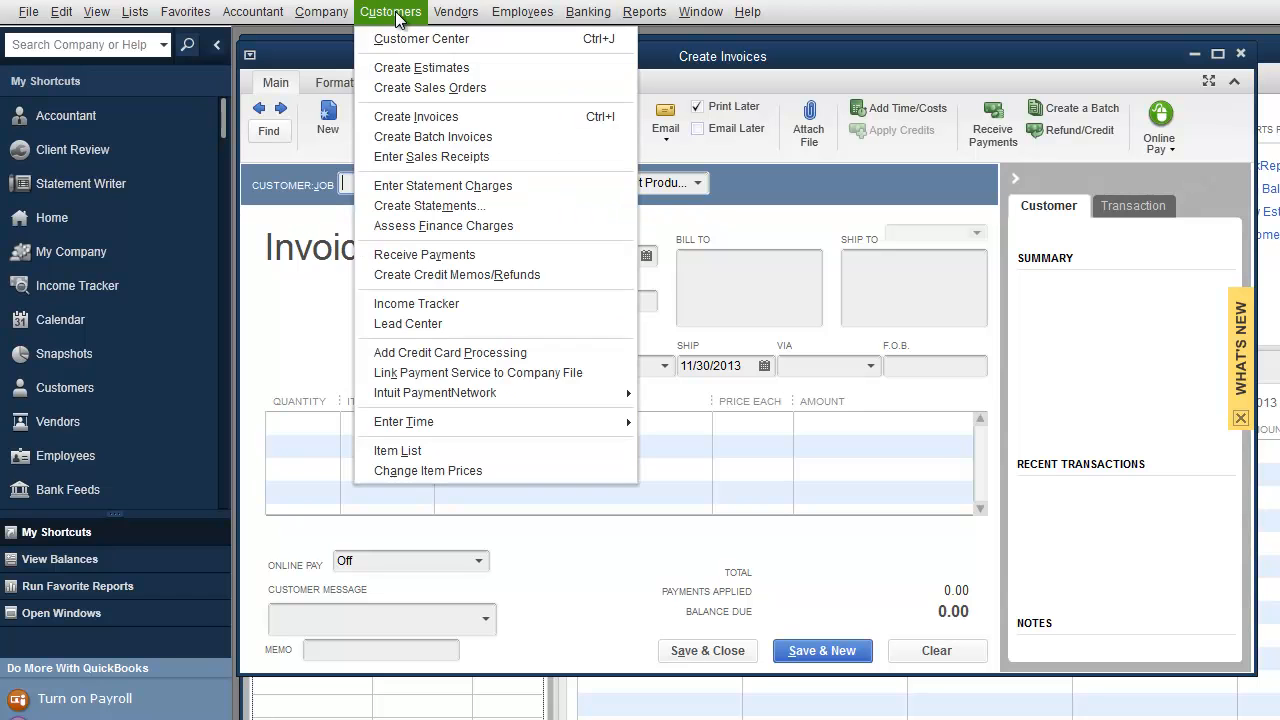
click(425, 254)
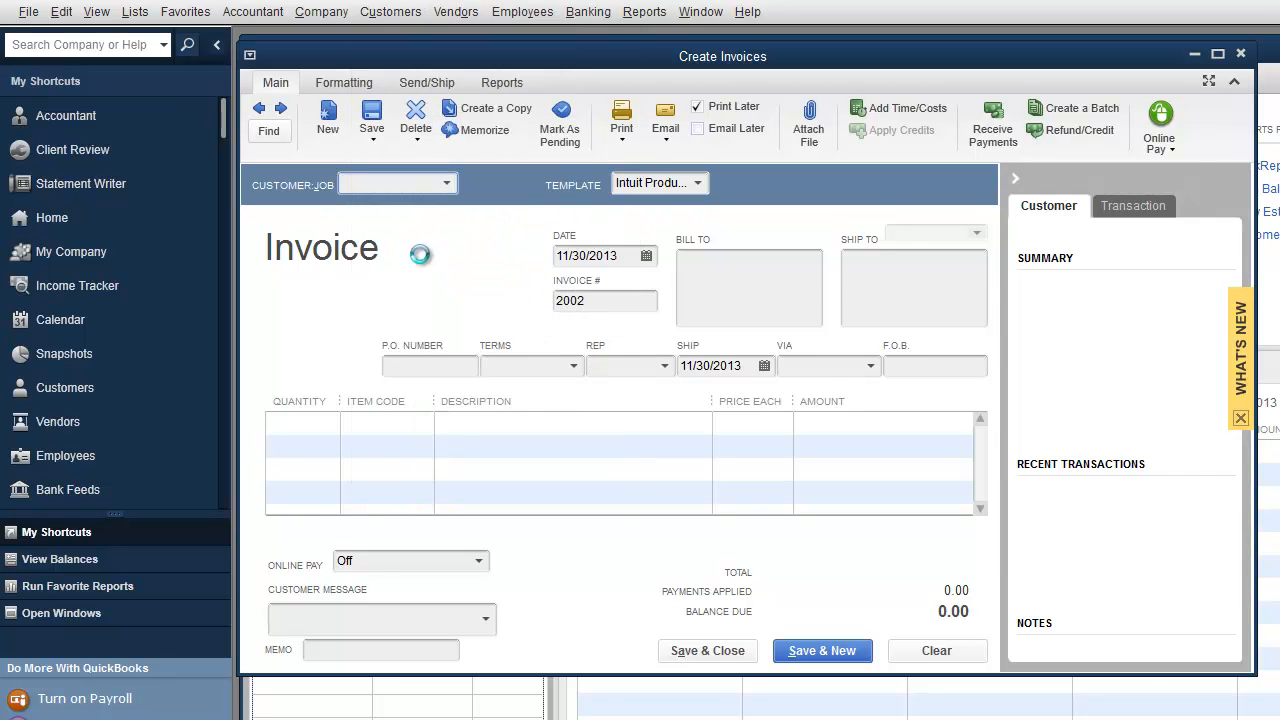
drag(487, 193, 353, 70)
text(Customer 1)
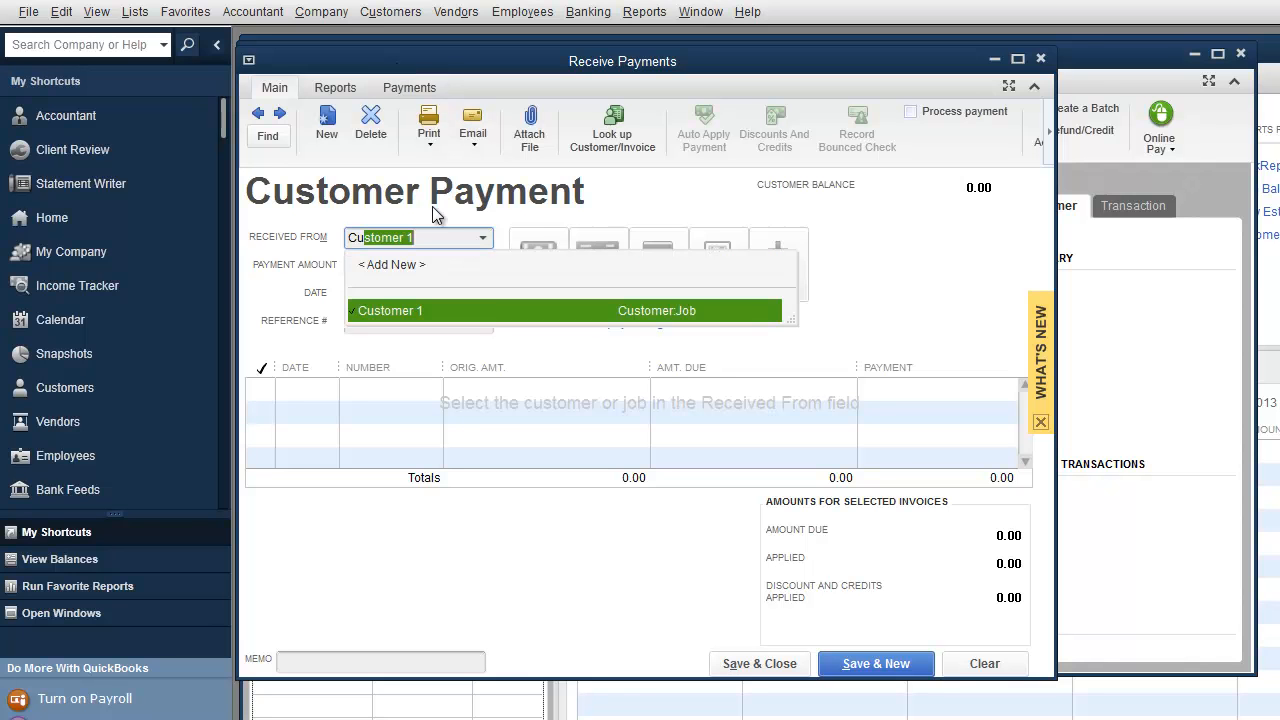
key(Tab)
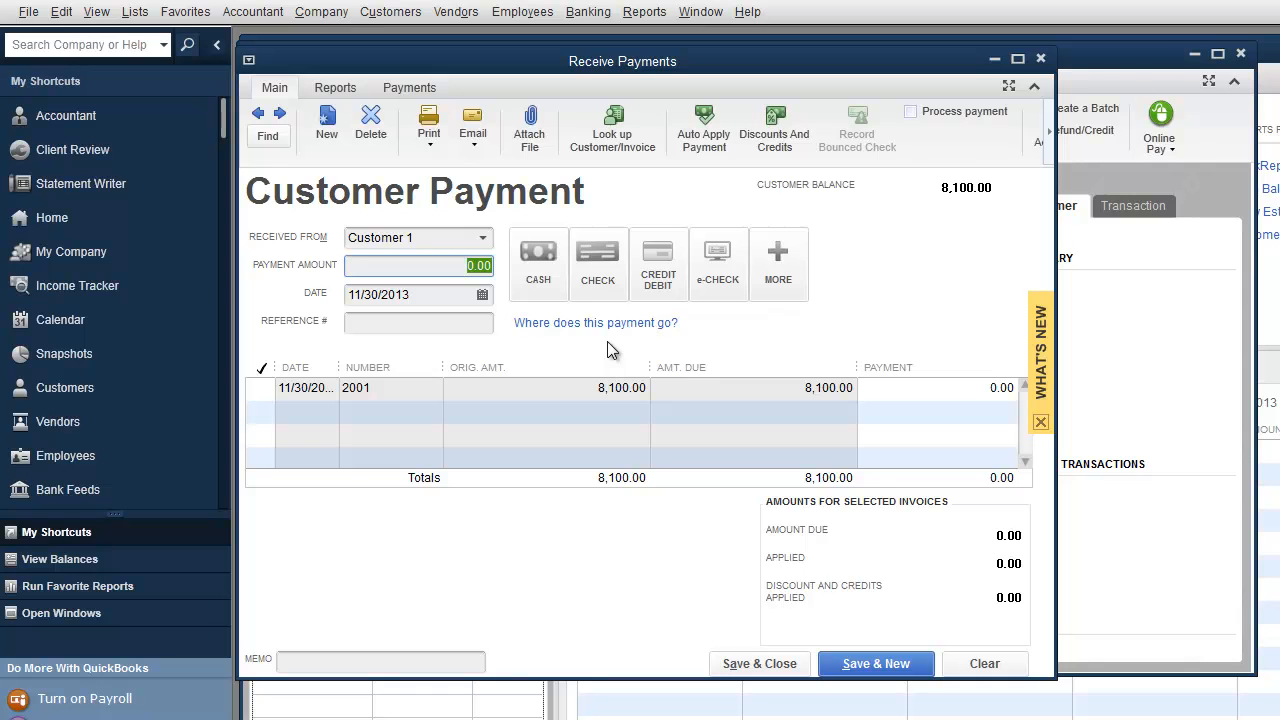
text(3000)
key(Tab)
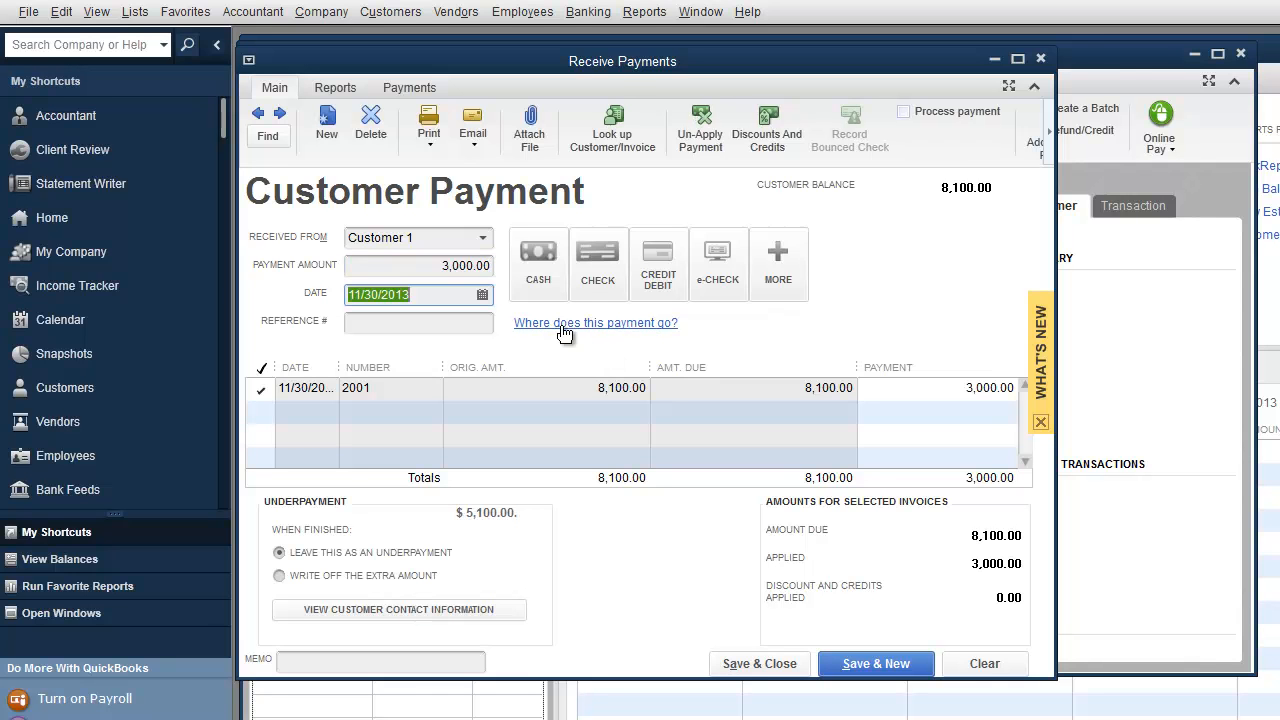
Step: Date the payment 12/10/2013, mark it paid by check, and save it
click(484, 296)
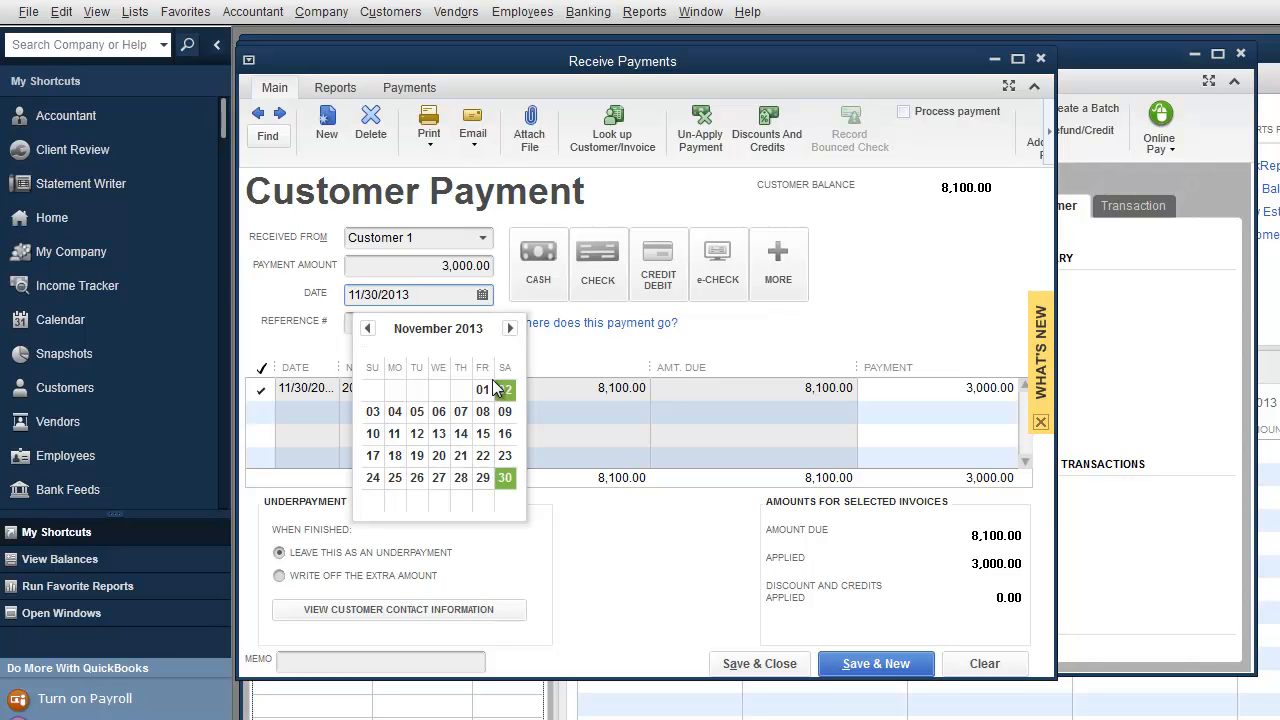
click(513, 328)
click(417, 411)
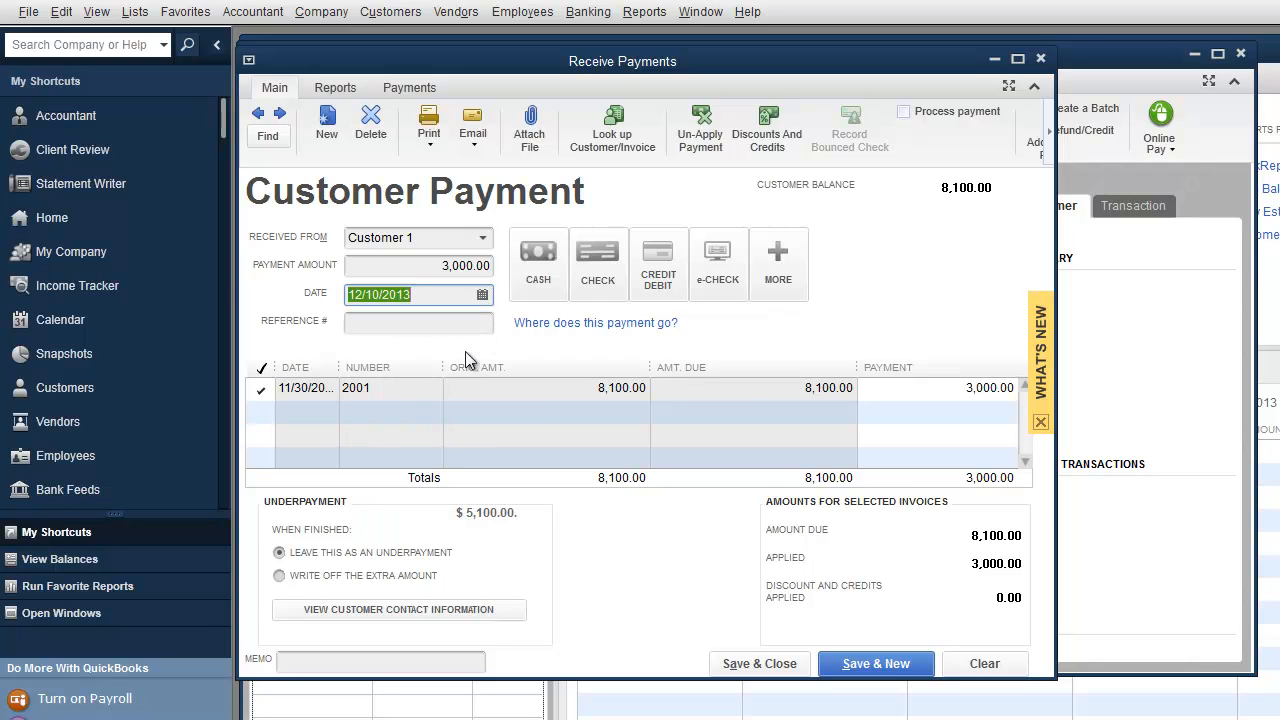
click(597, 265)
click(415, 323)
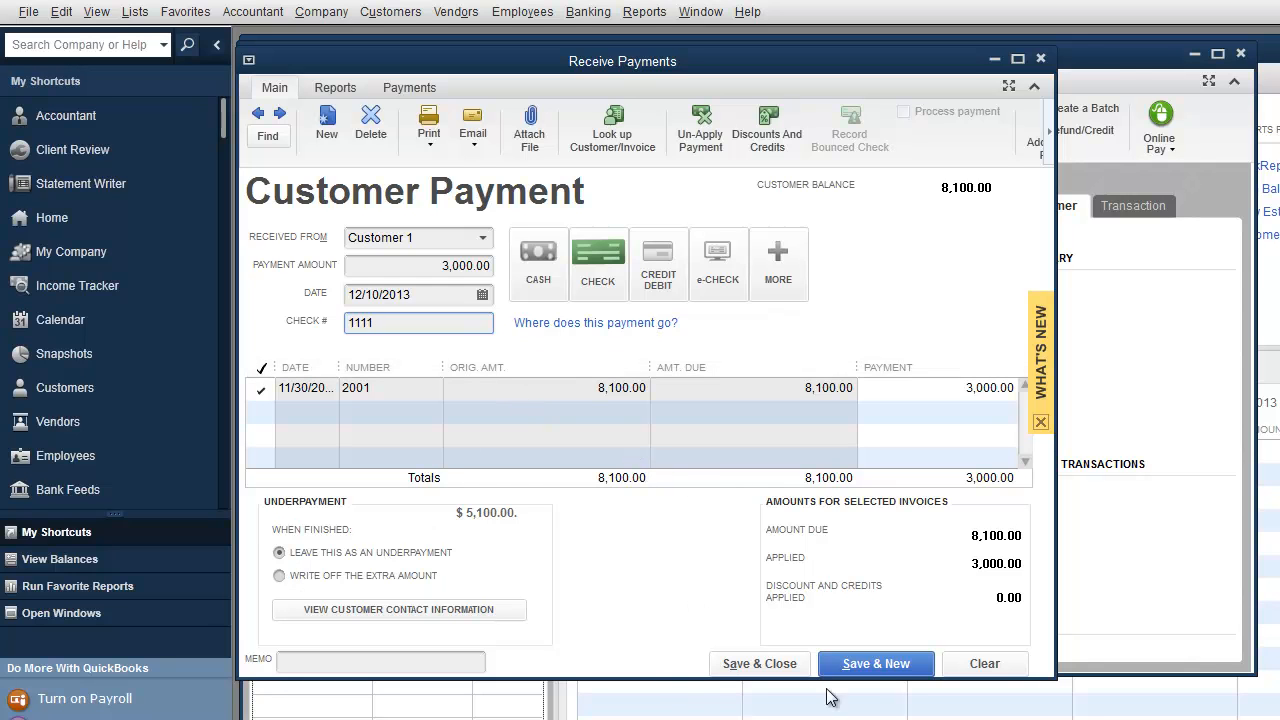
click(872, 664)
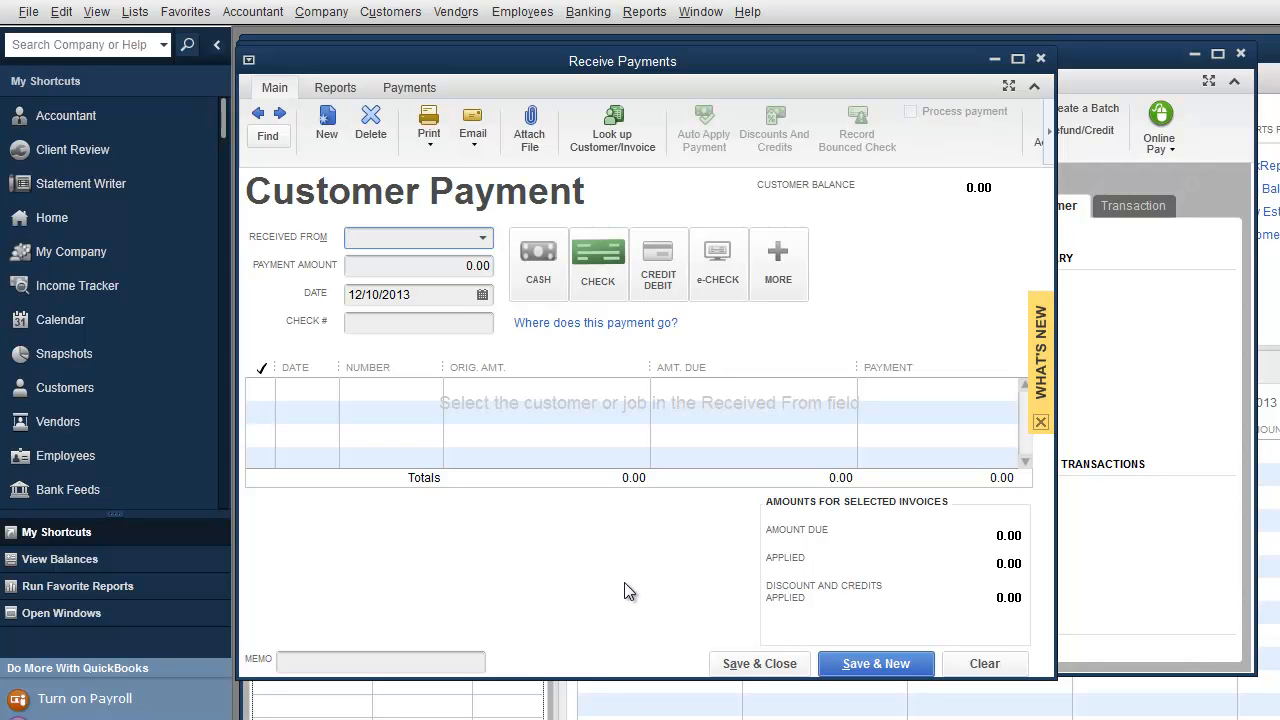
Step: Load Customer 1's 3,000.00 check payment and attempt Record Bounced Check, dismissing the not-deposited warnings
click(257, 117)
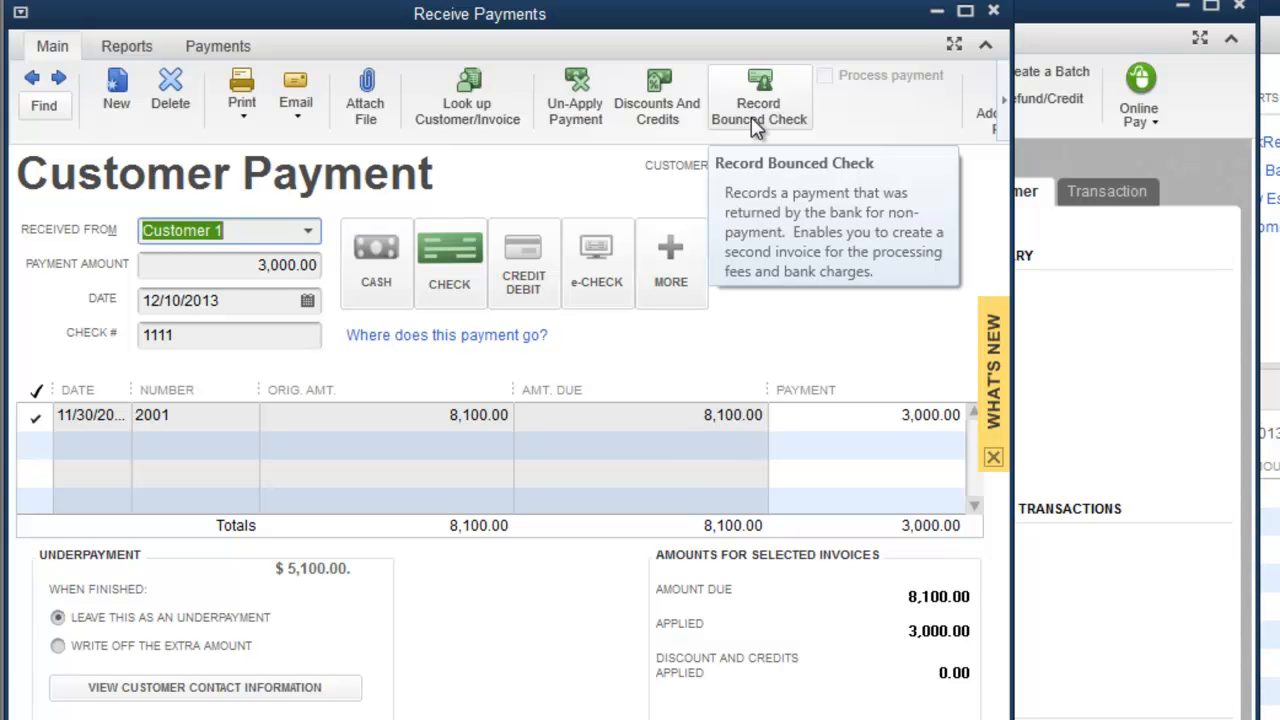
click(756, 125)
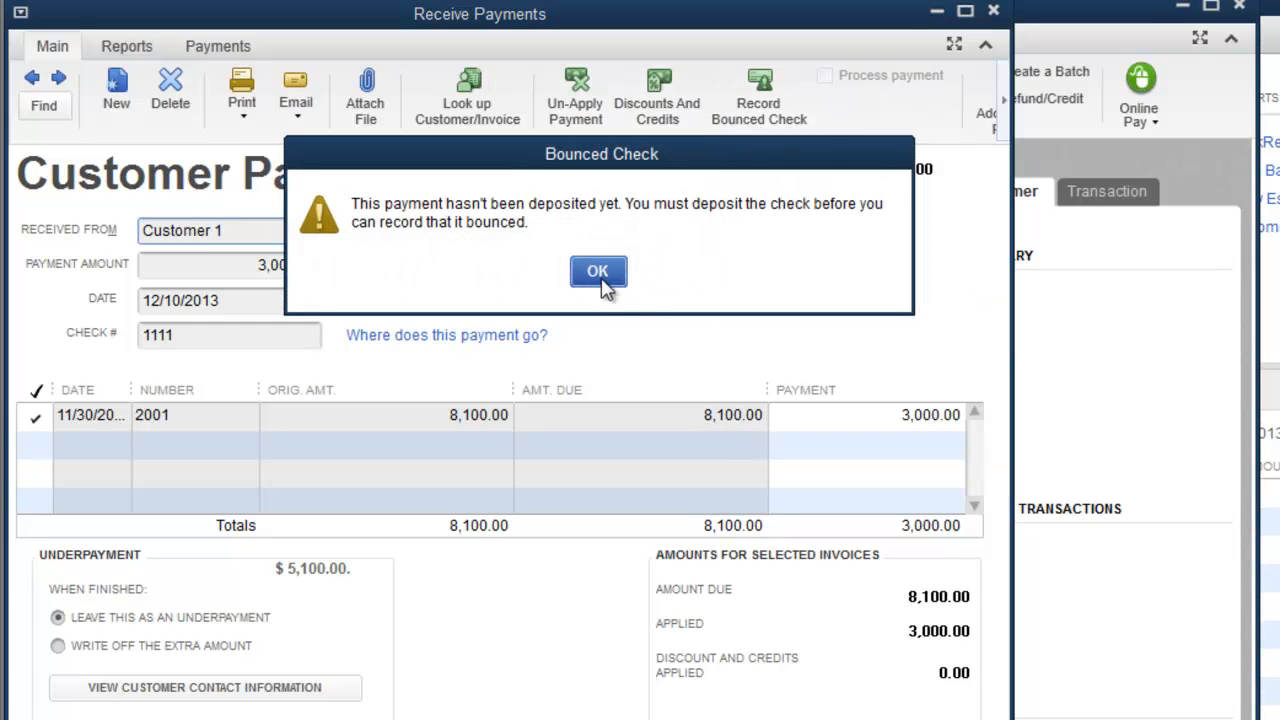
click(598, 274)
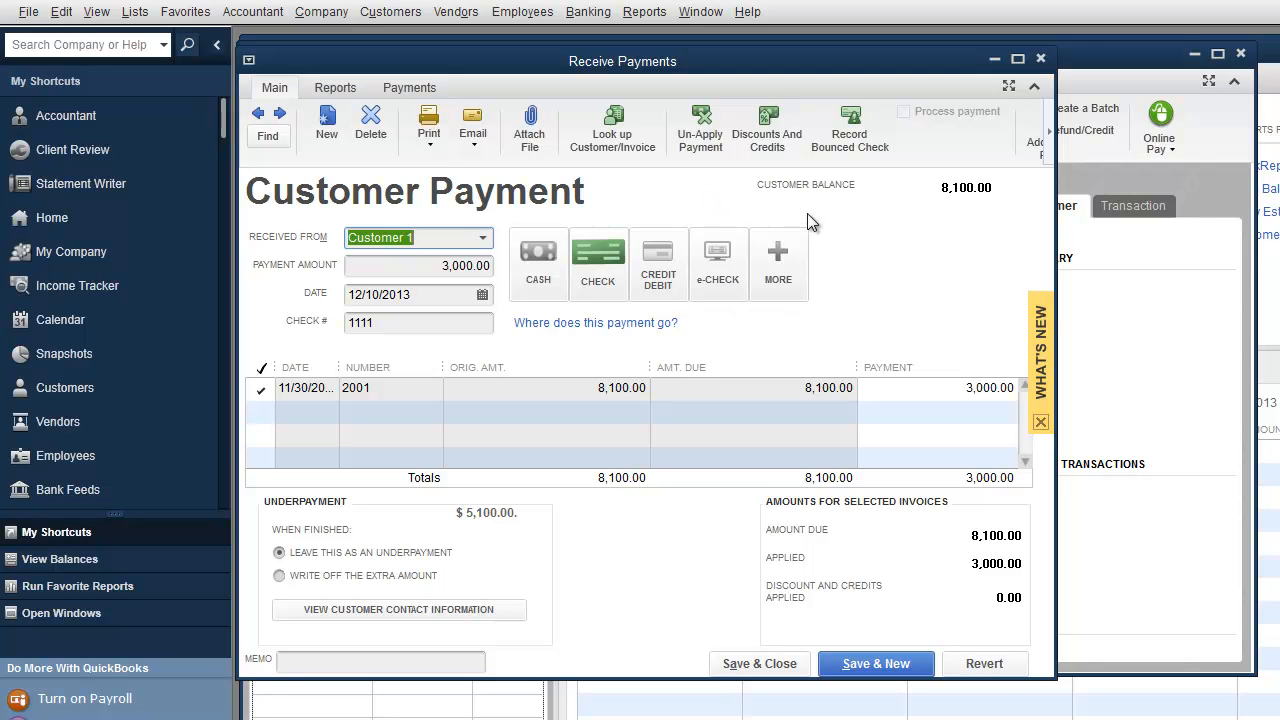
click(851, 140)
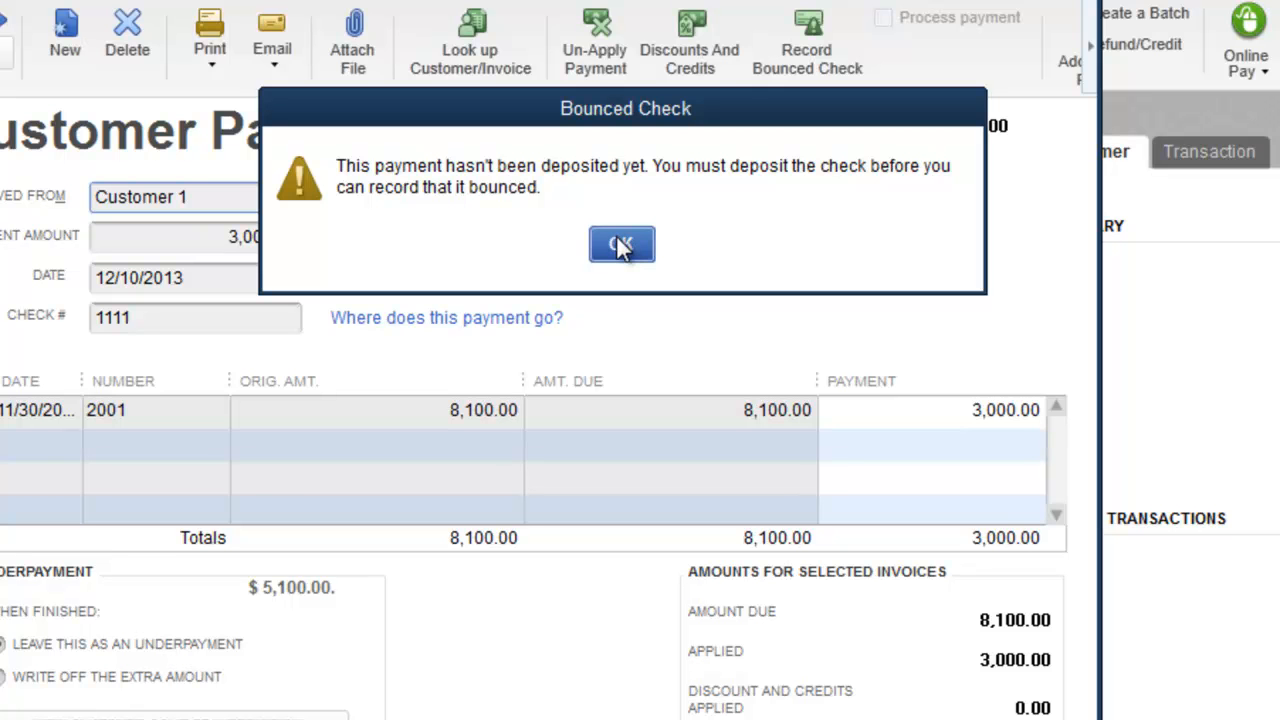
click(620, 246)
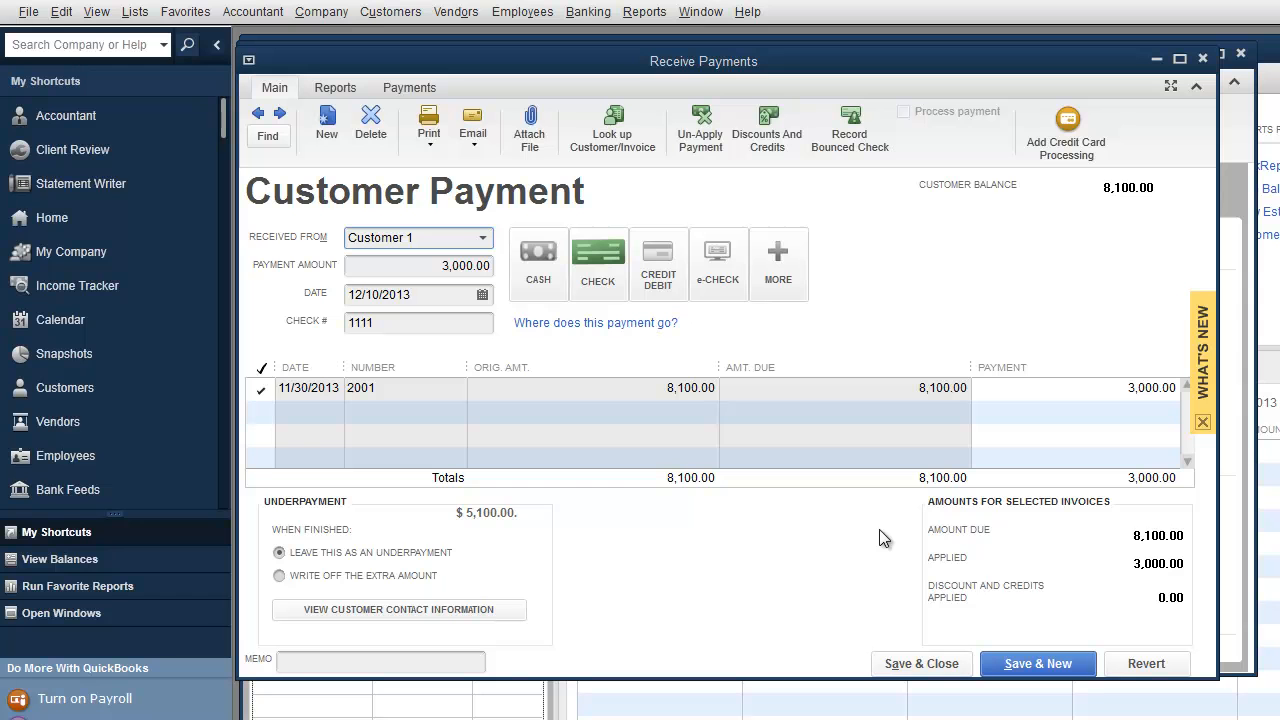
Step: Turn off Use Undeposited Funds as the default deposit account in Payments company preferences
click(61, 12)
click(119, 390)
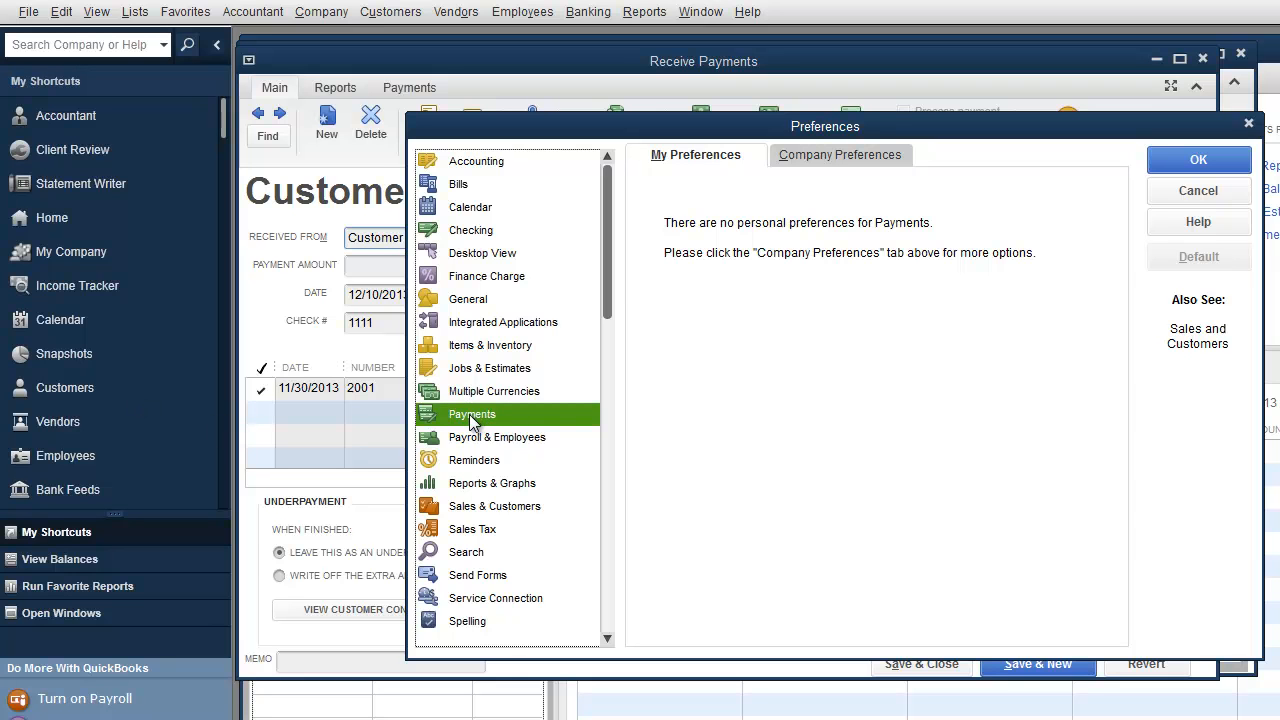
click(820, 158)
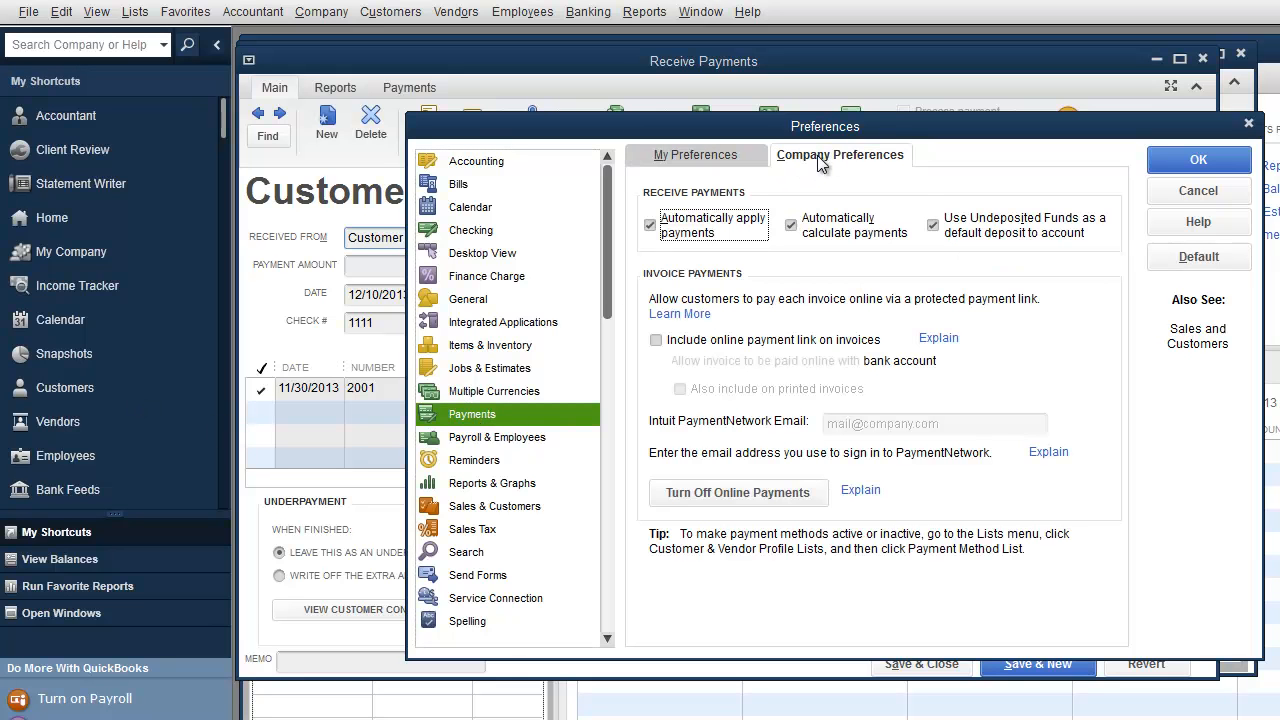
click(933, 227)
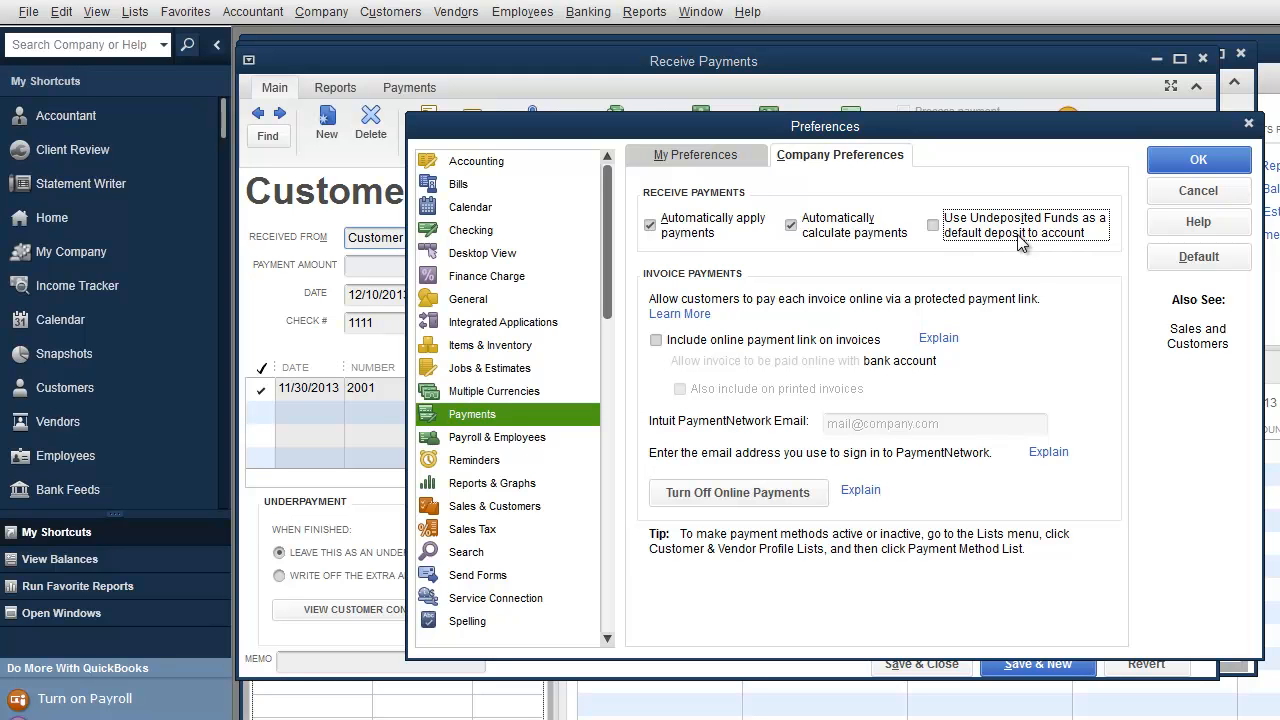
click(1186, 166)
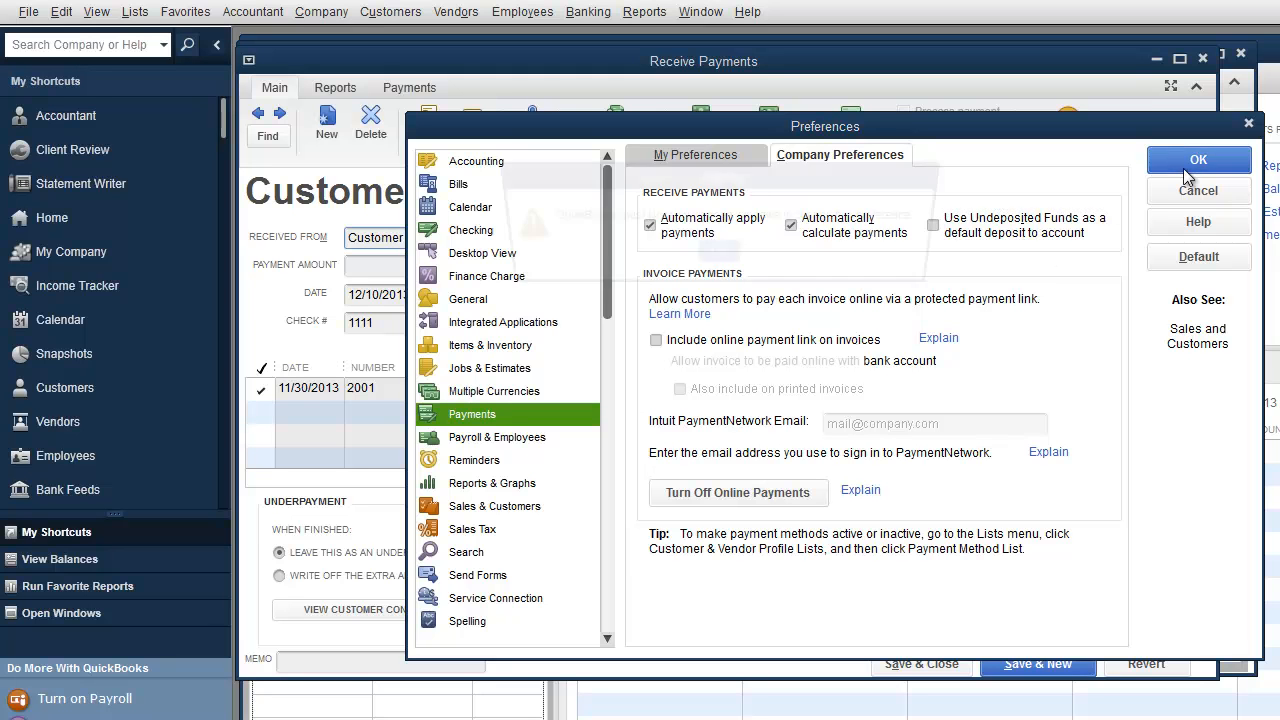
click(715, 258)
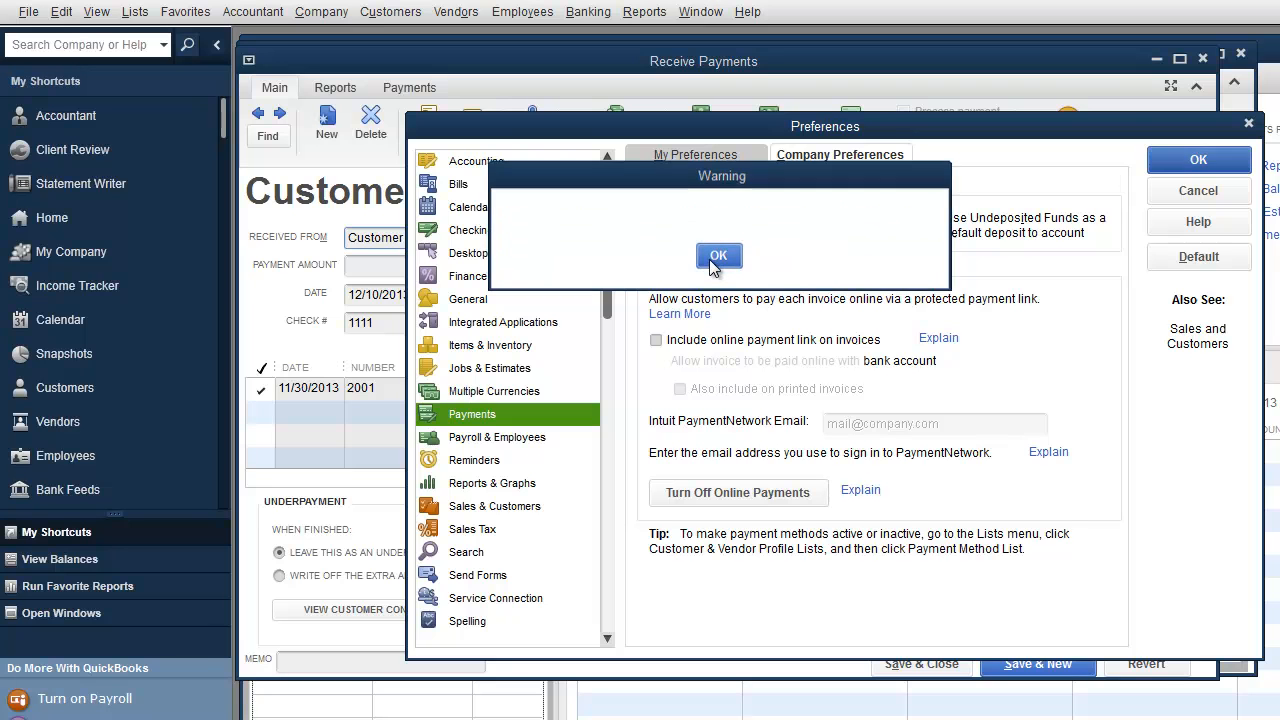
click(372, 14)
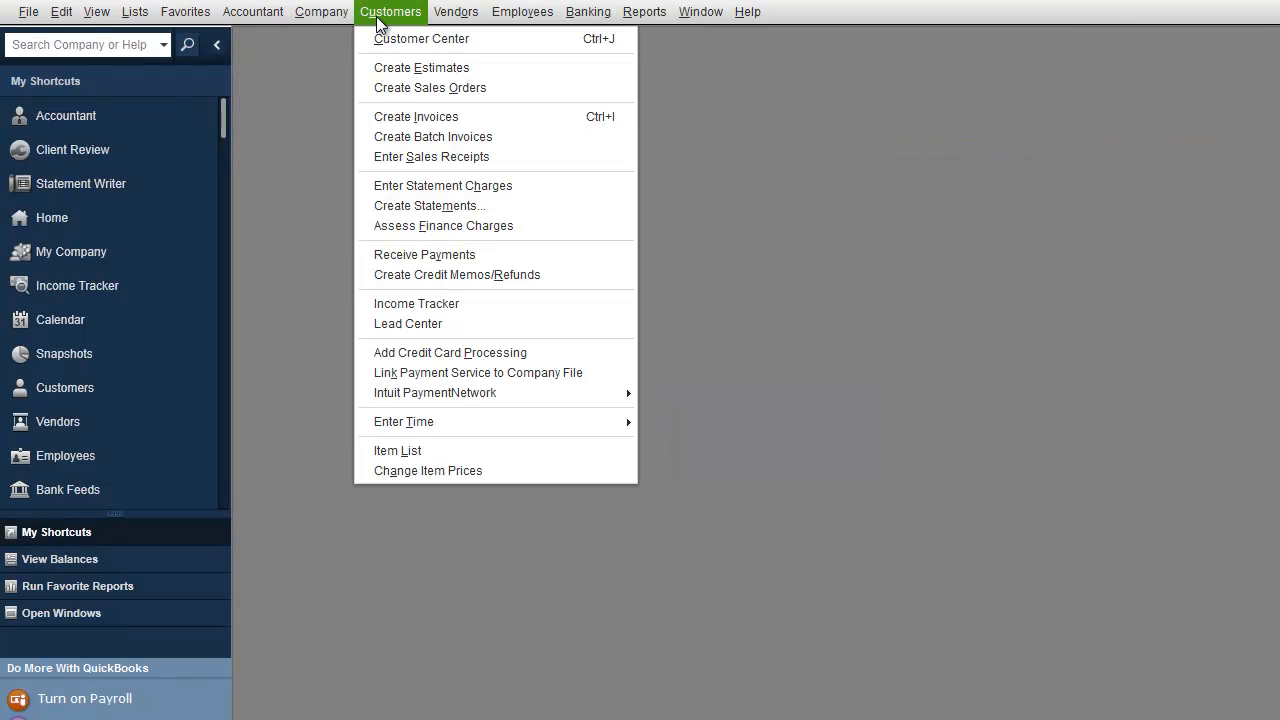
Step: Change Customer 1's 3,000.00 check 1111 payment to deposit into Bank 1:Checking and save it
click(402, 254)
click(262, 118)
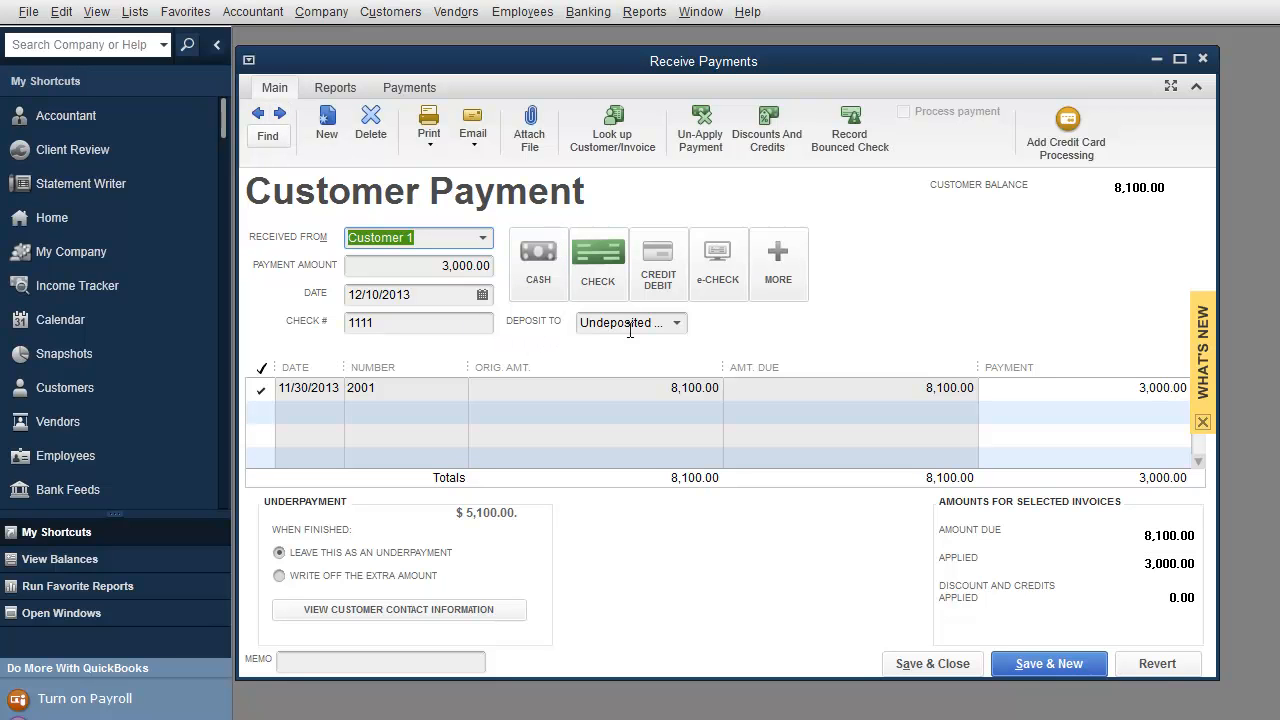
click(676, 323)
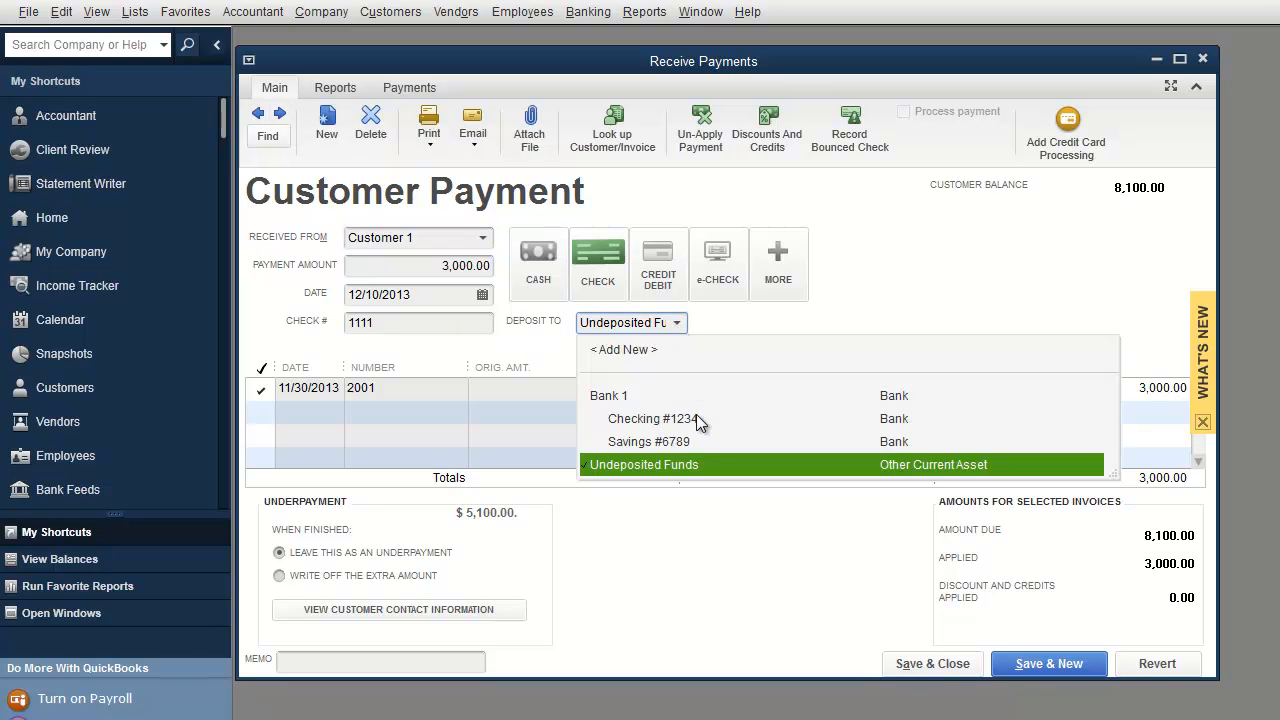
click(632, 420)
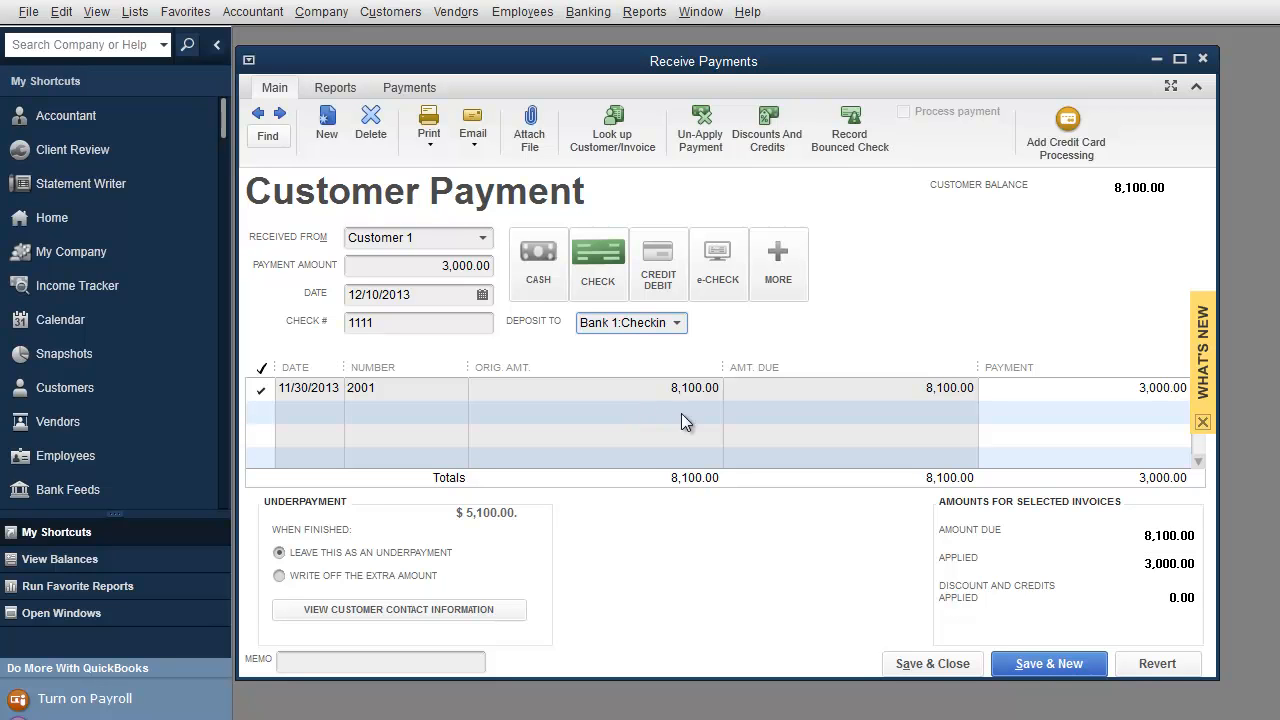
click(1030, 654)
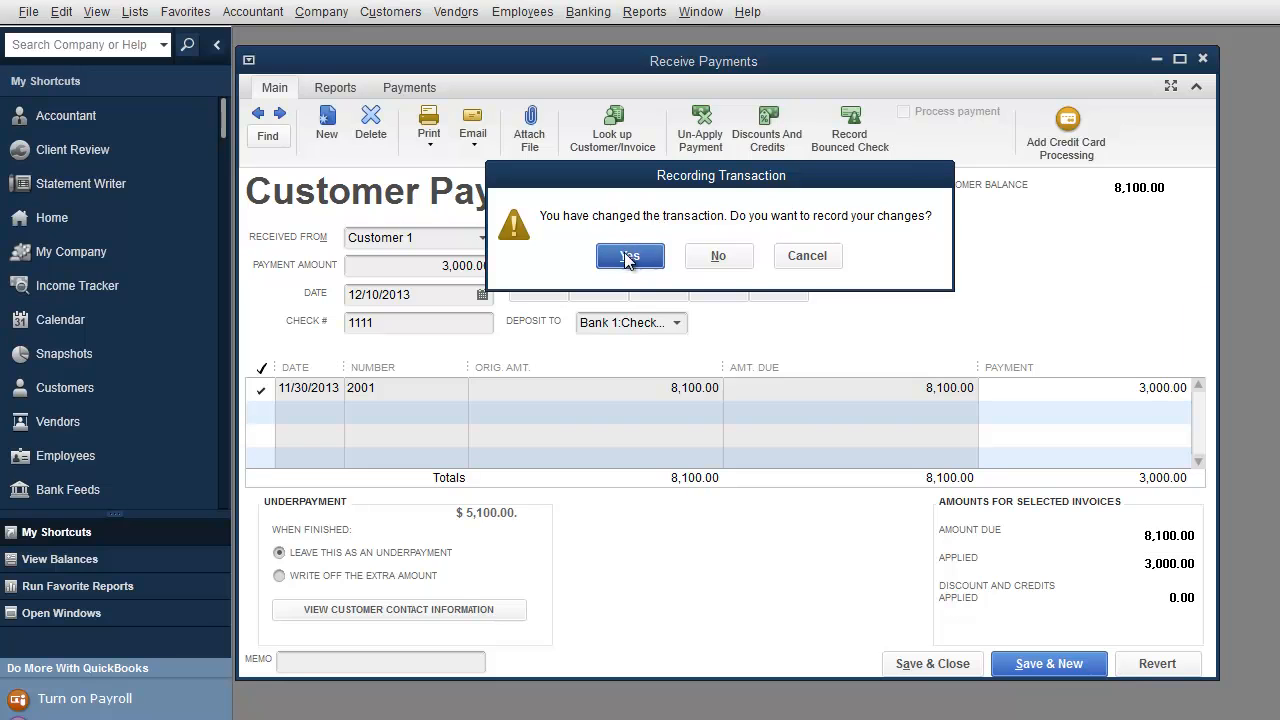
click(599, 257)
click(259, 114)
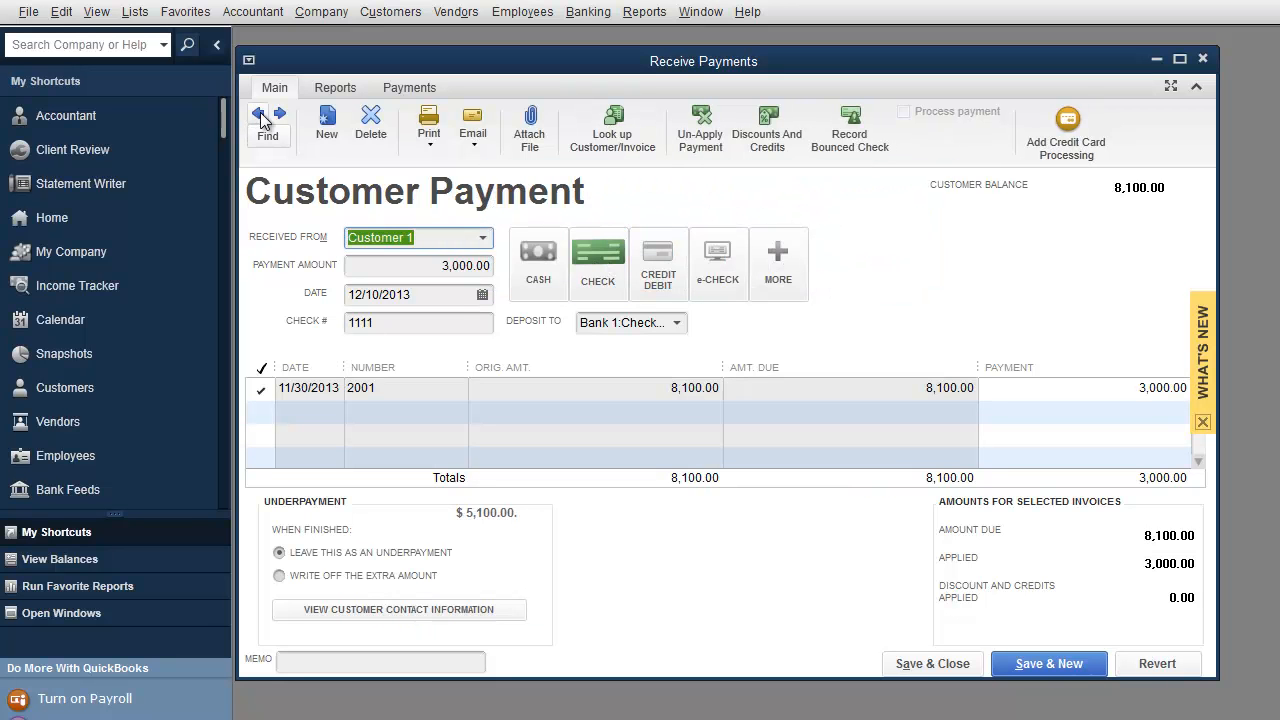
Step: Mark check 1111 as bounced with a 20.00 bank fee and a 20.00 customer fee
click(866, 146)
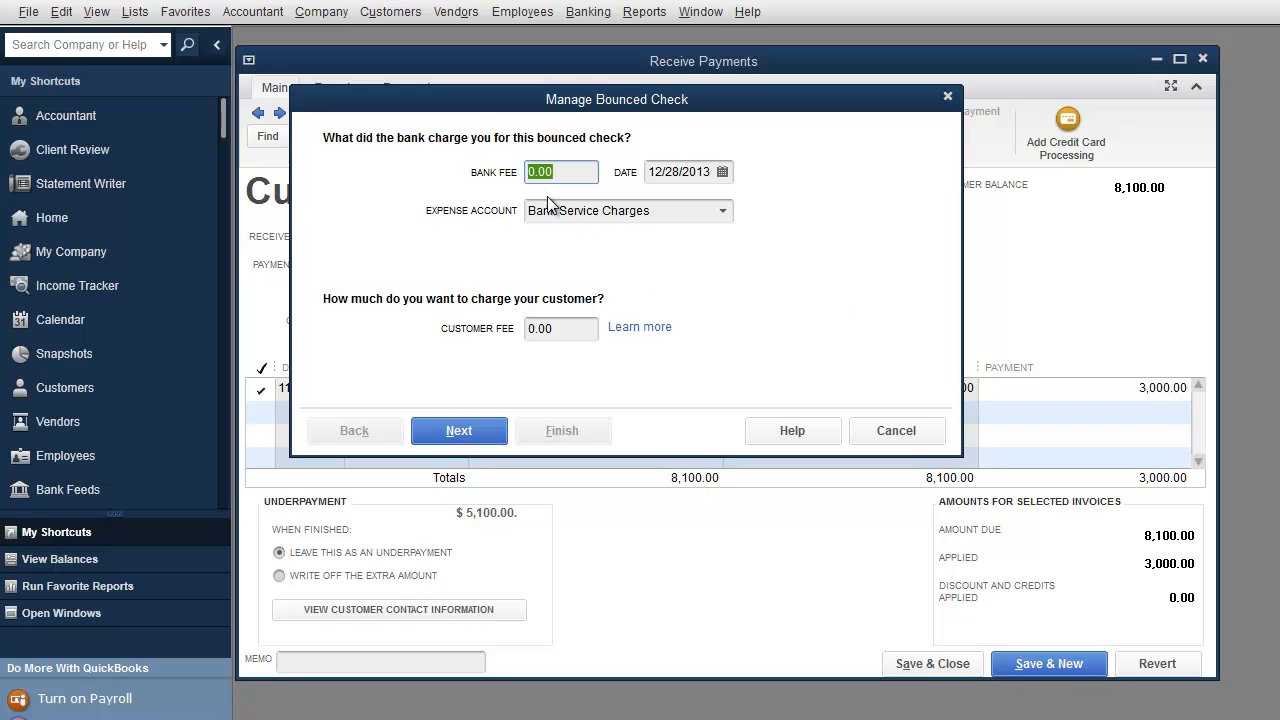
text(20)
click(565, 328)
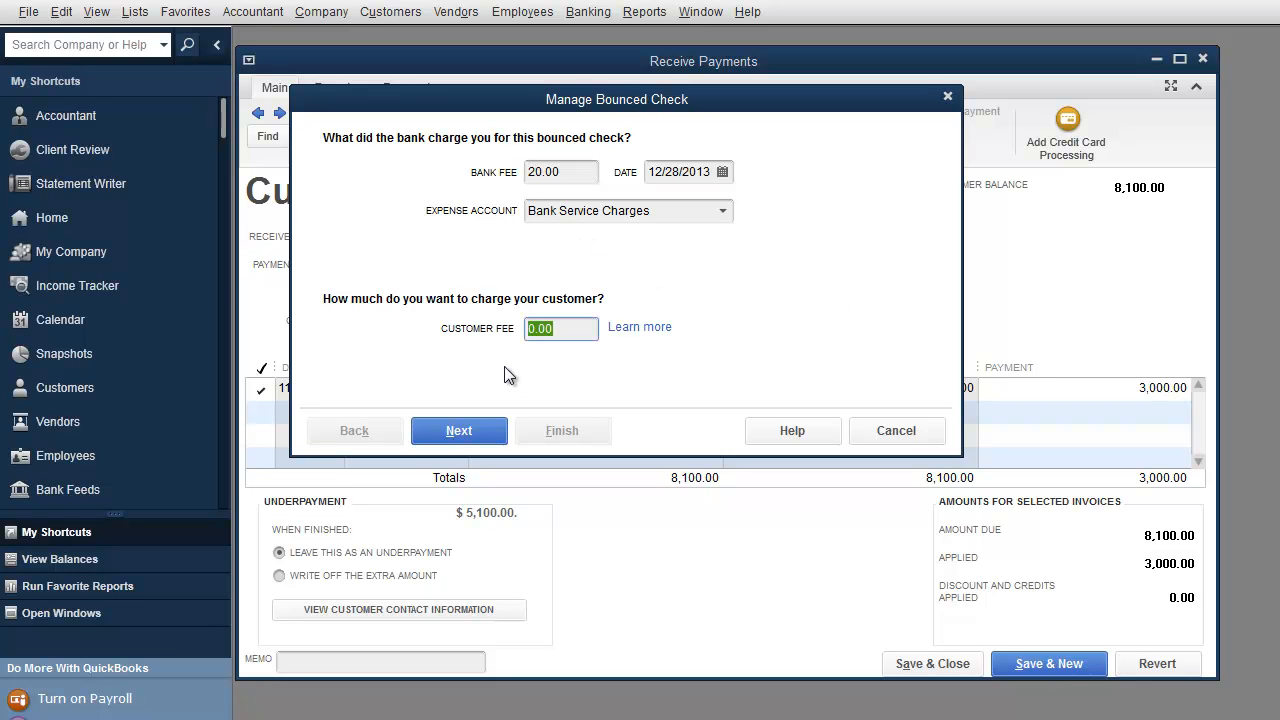
text(20.00)
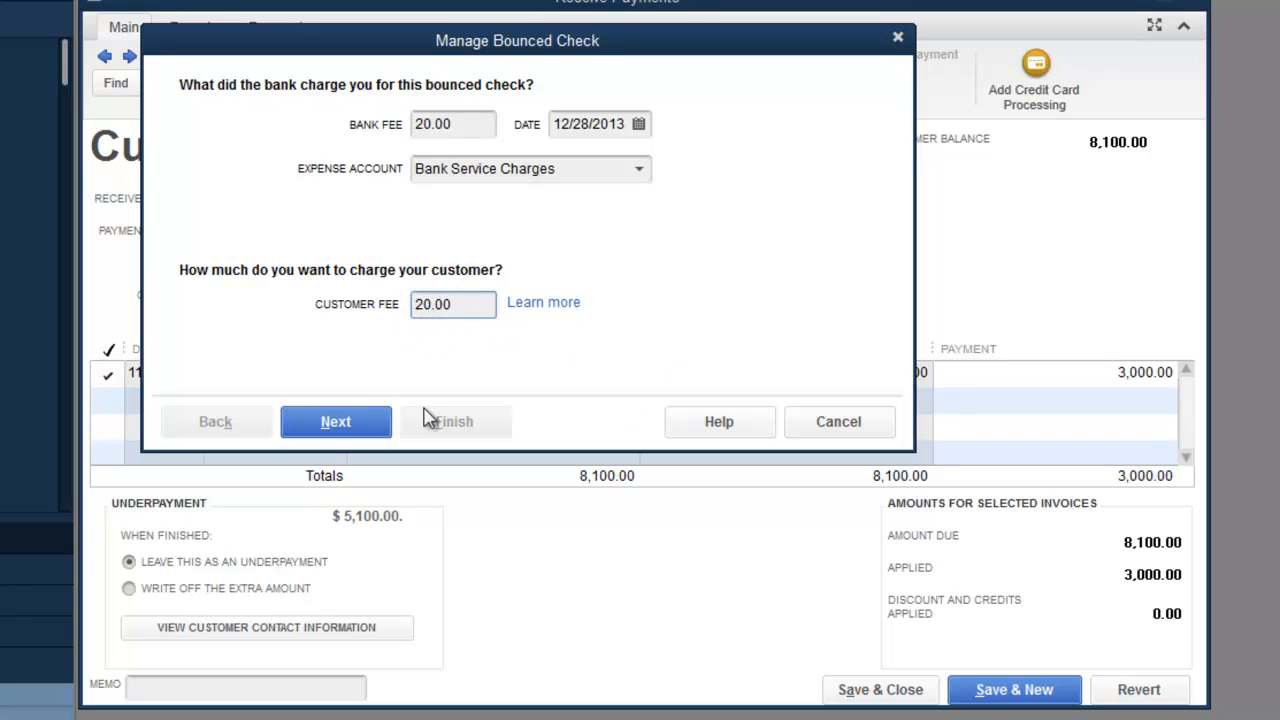
click(340, 423)
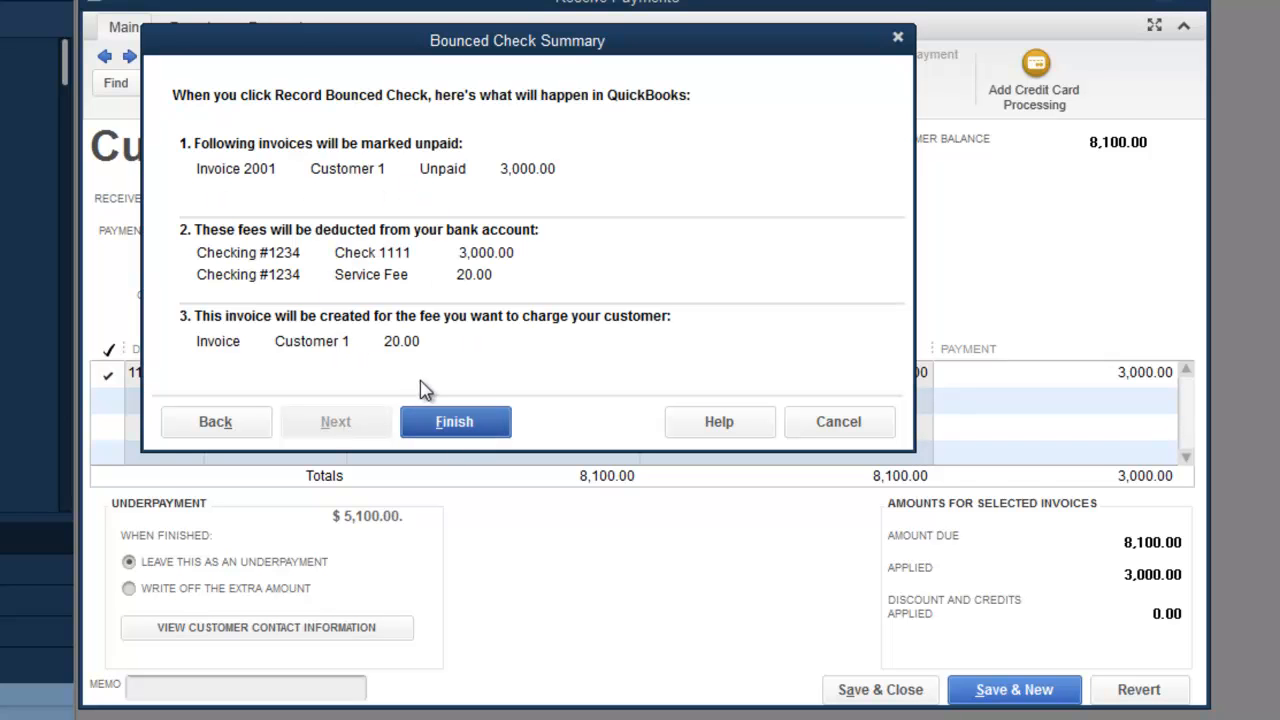
click(452, 422)
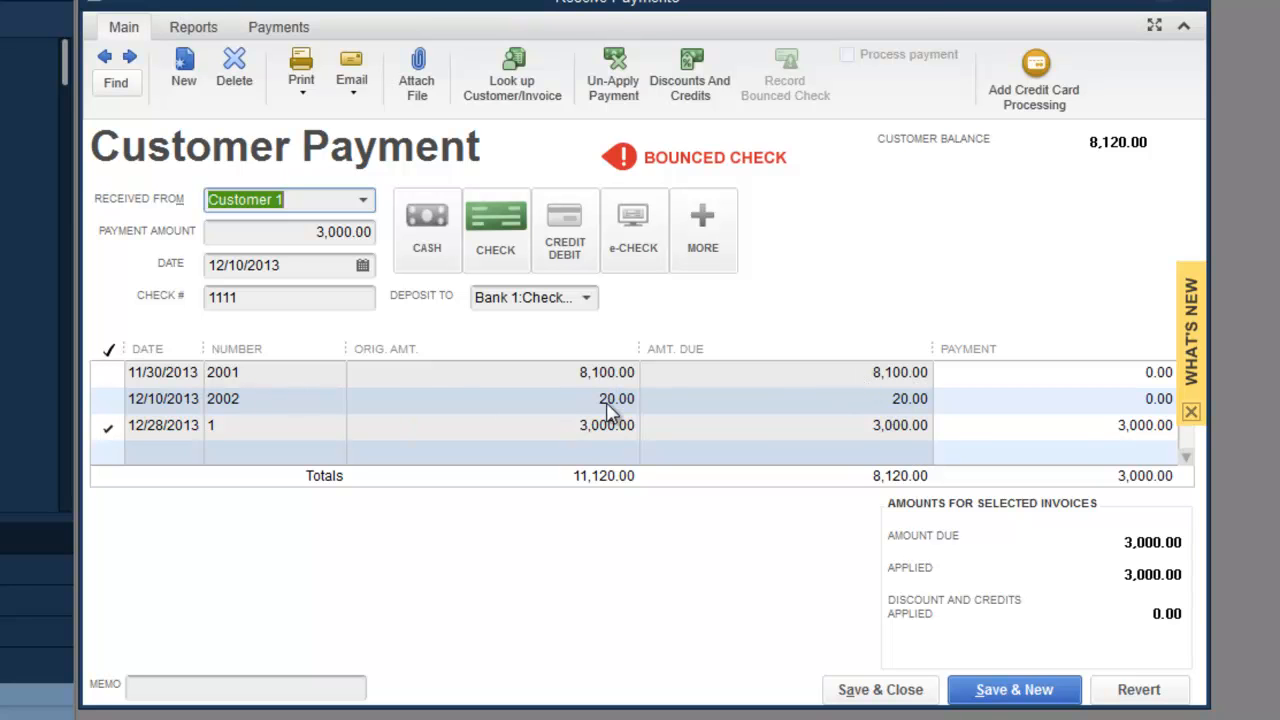
Step: Start a new 3,000.00 payment from Customer 1 applied to invoice 2001
click(1008, 697)
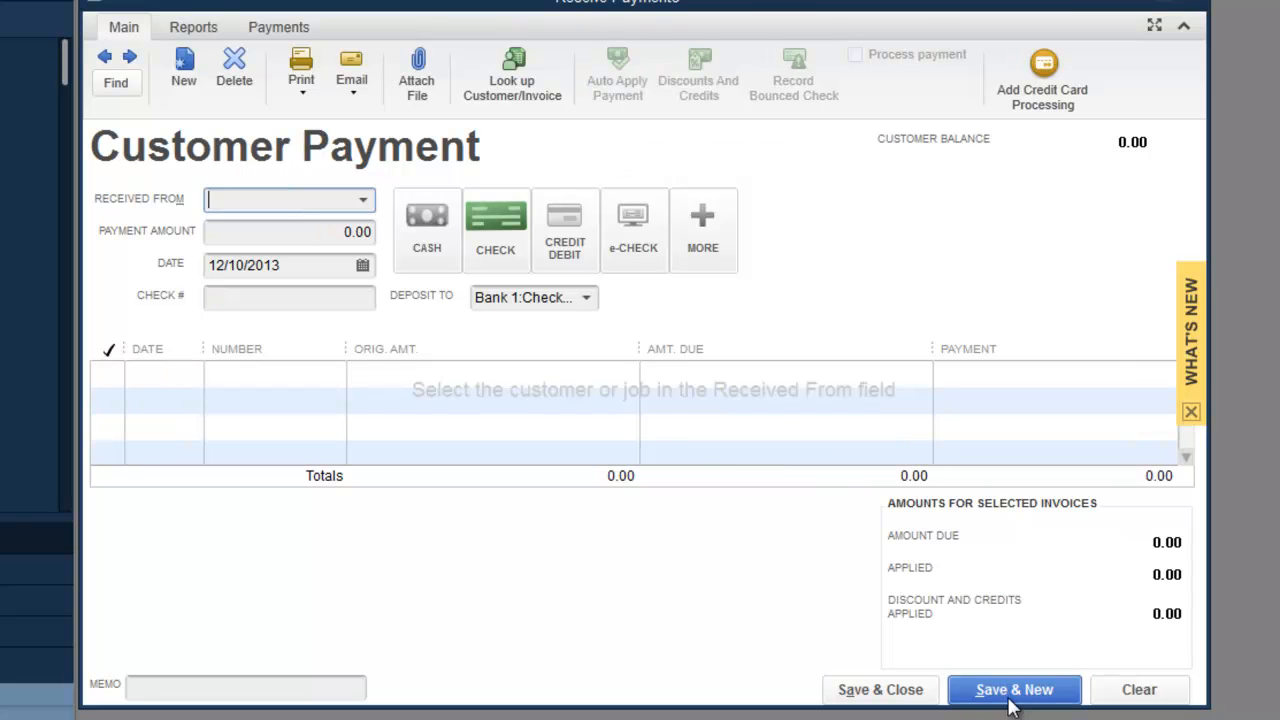
text(cusom)
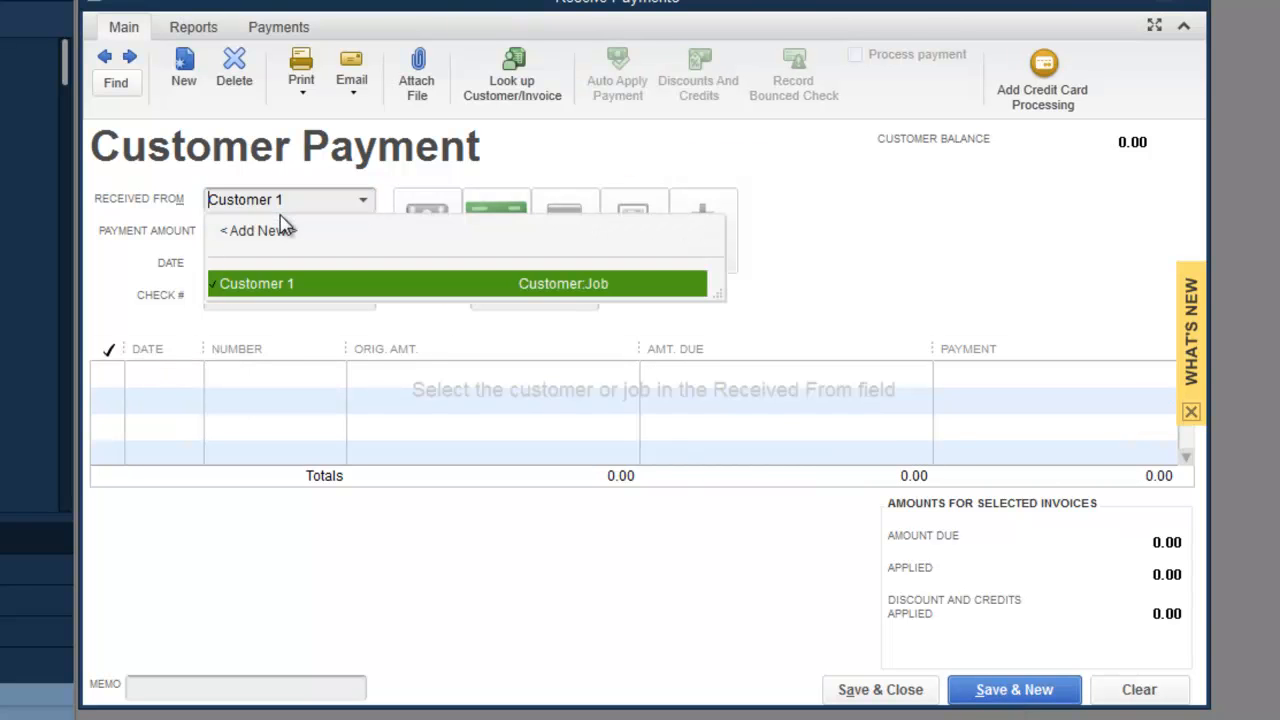
key(BackSpace)
text(t)
key(Tab)
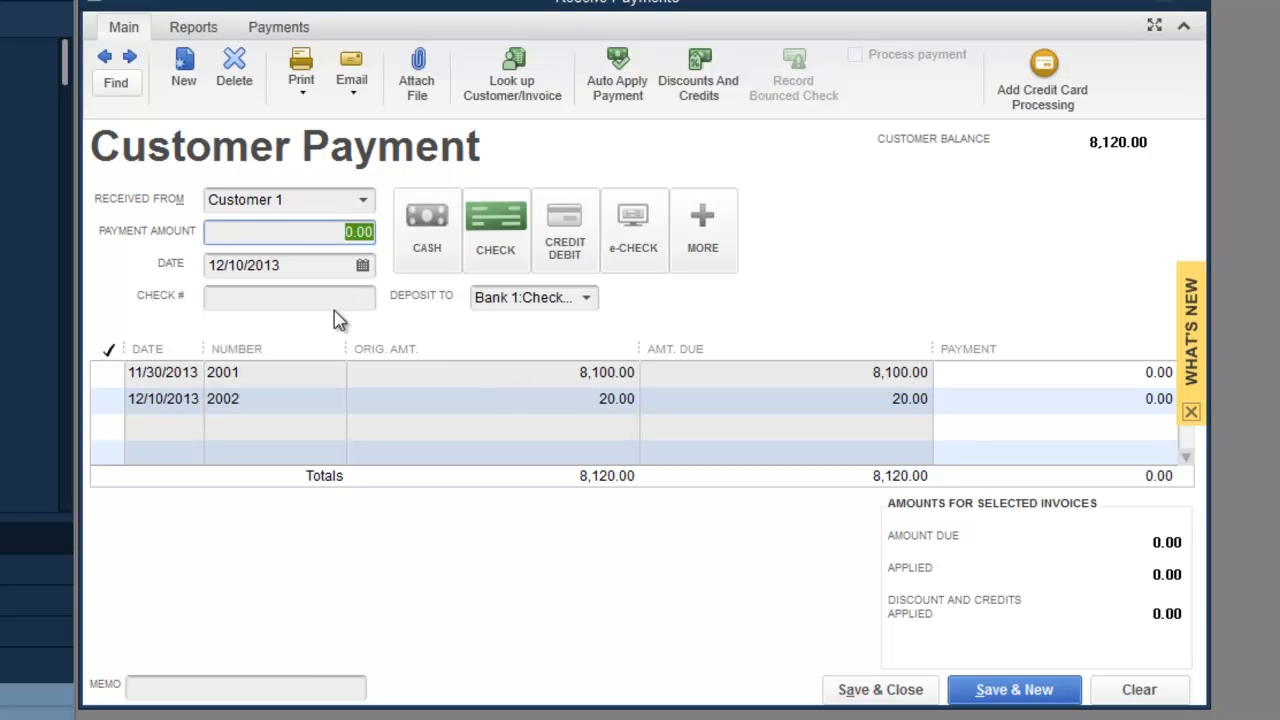
text(3,00)
text(0)
key(Tab)
Step: Set the payment method to Credit/Debit card with Visa as the card type
click(580, 235)
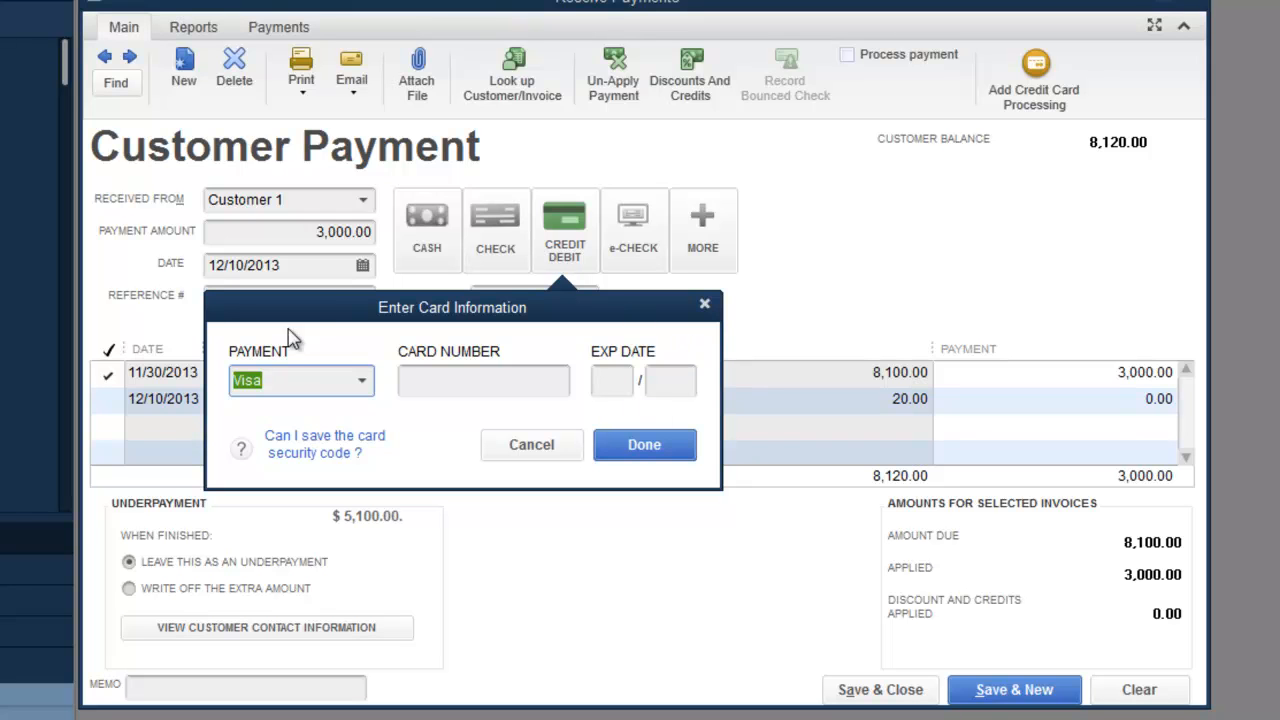
click(705, 304)
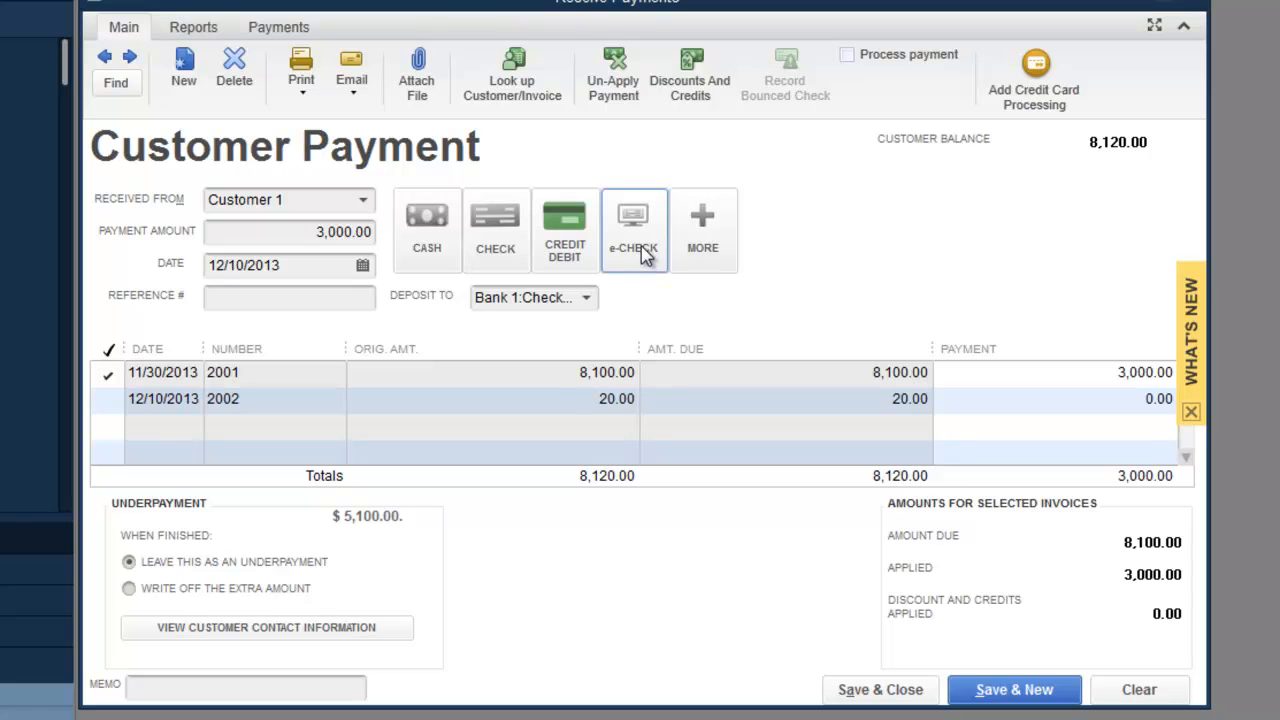
click(702, 224)
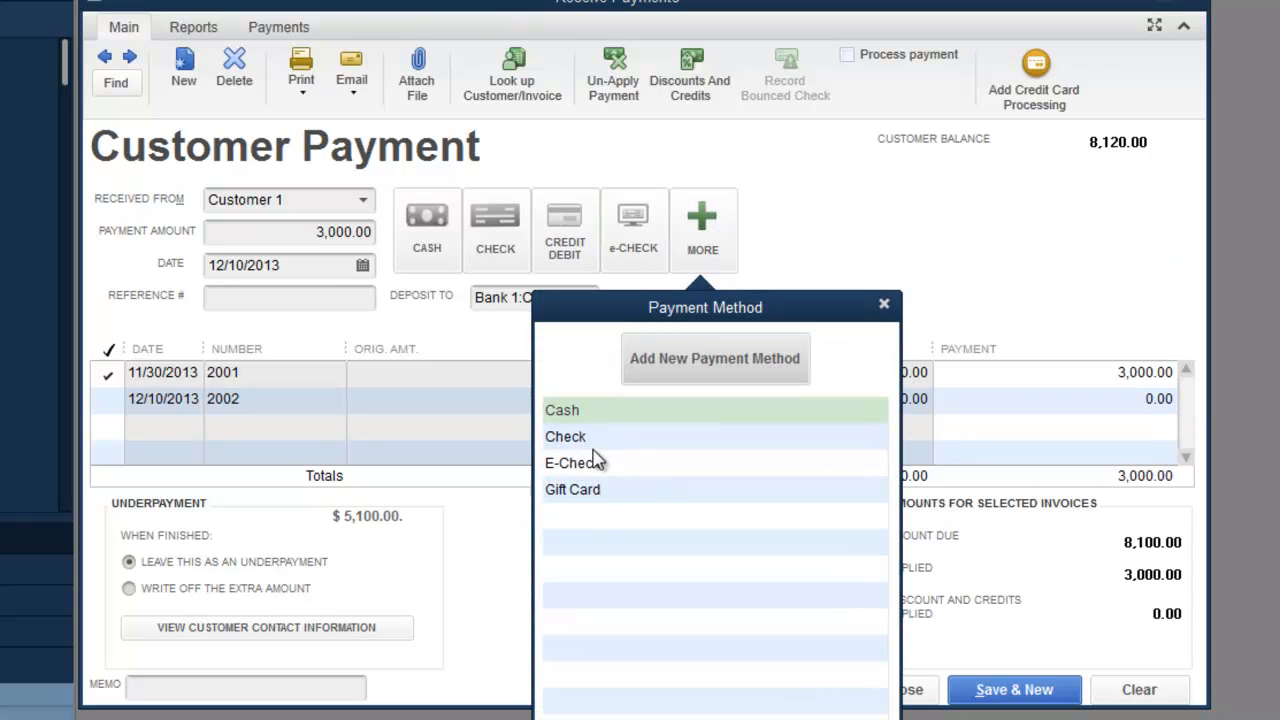
click(884, 303)
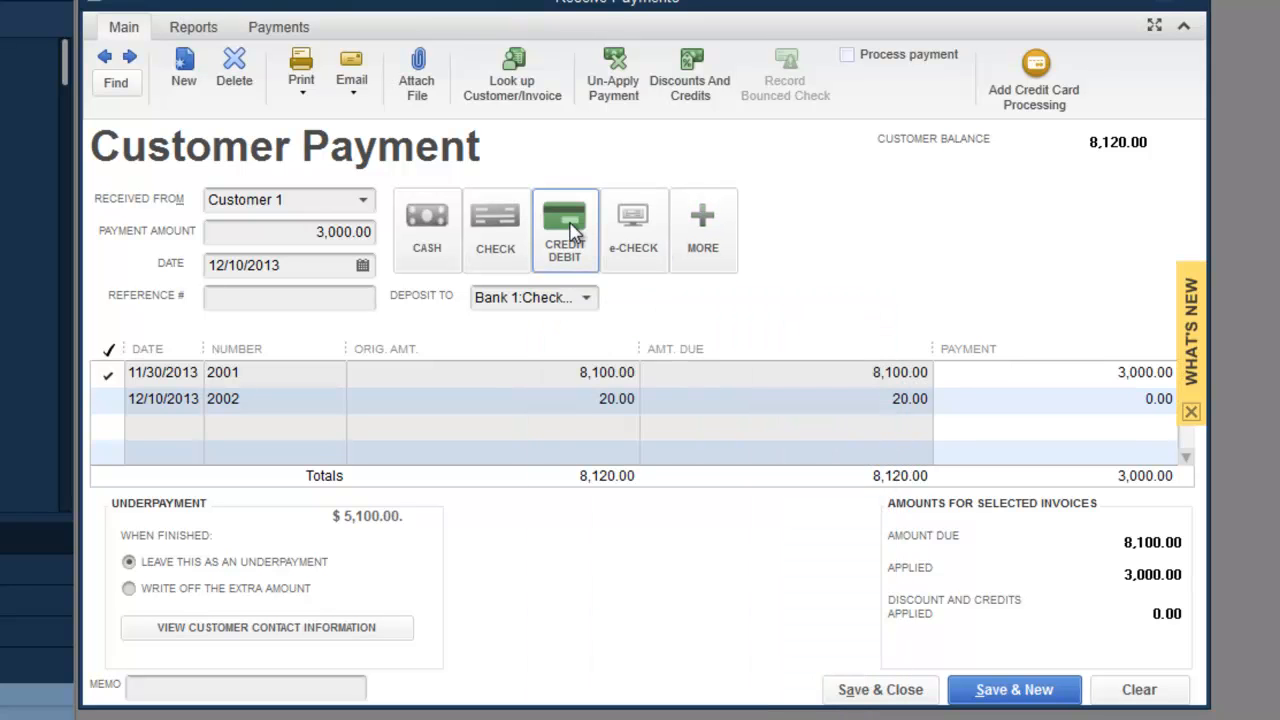
click(561, 246)
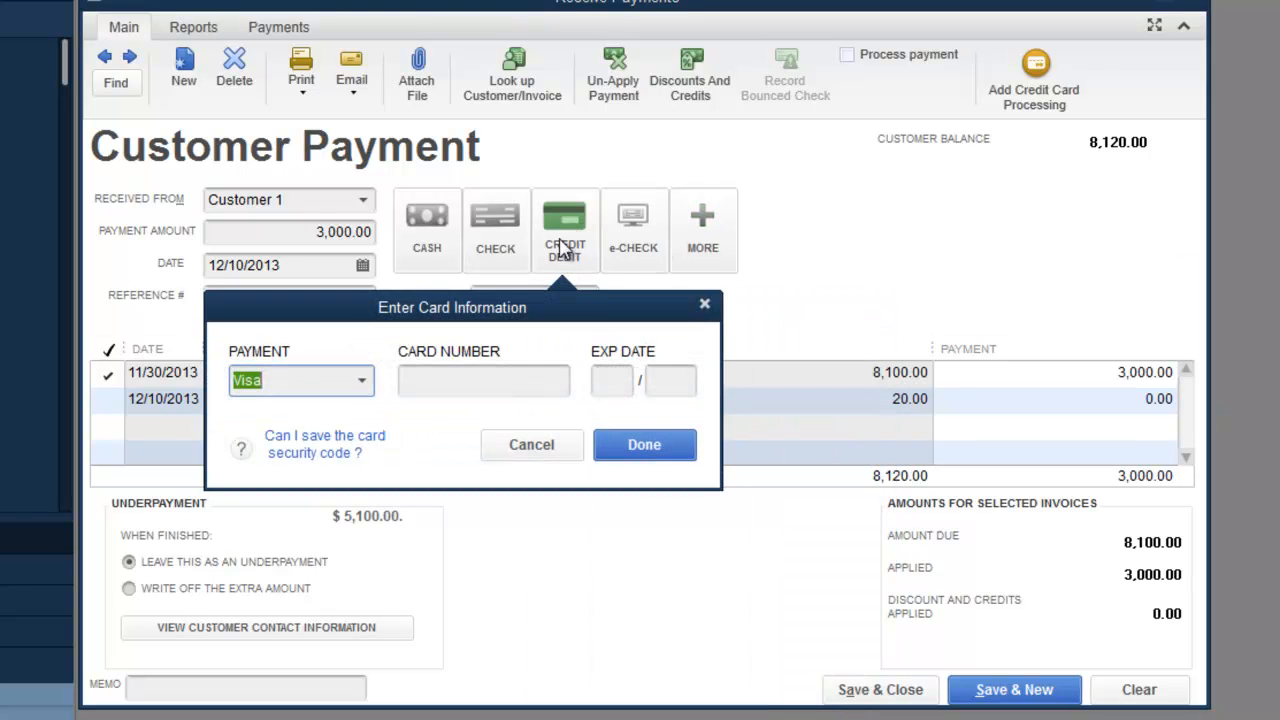
click(630, 443)
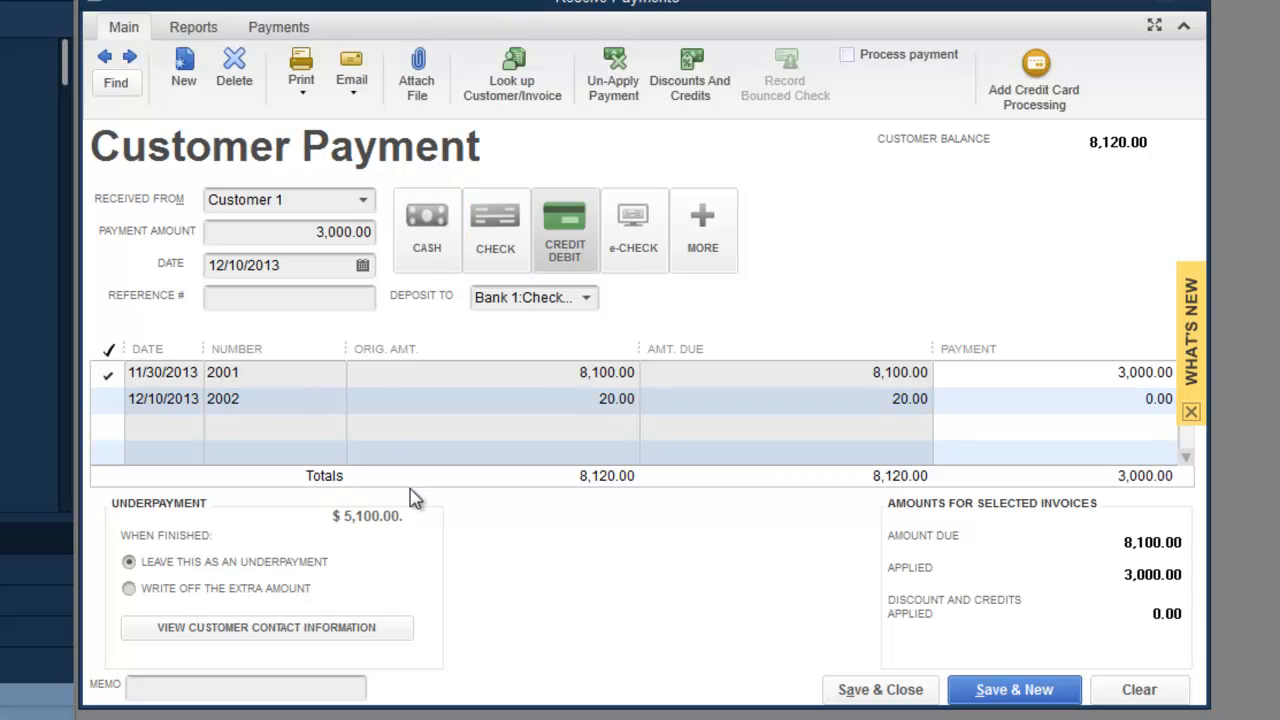
Step: Enter a 6,000.00 check payment from Customer 1 against invoices 2001 and 2002
click(1000, 689)
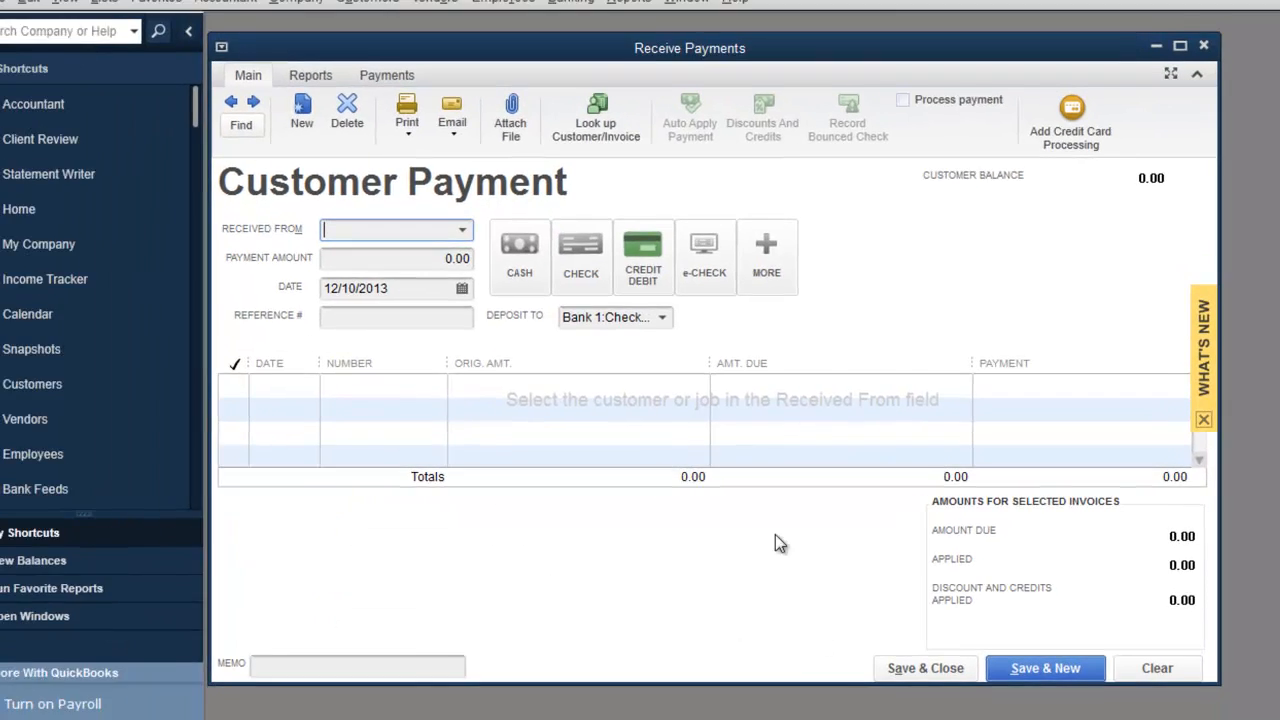
text(cusom)
key(Down)
key(Tab)
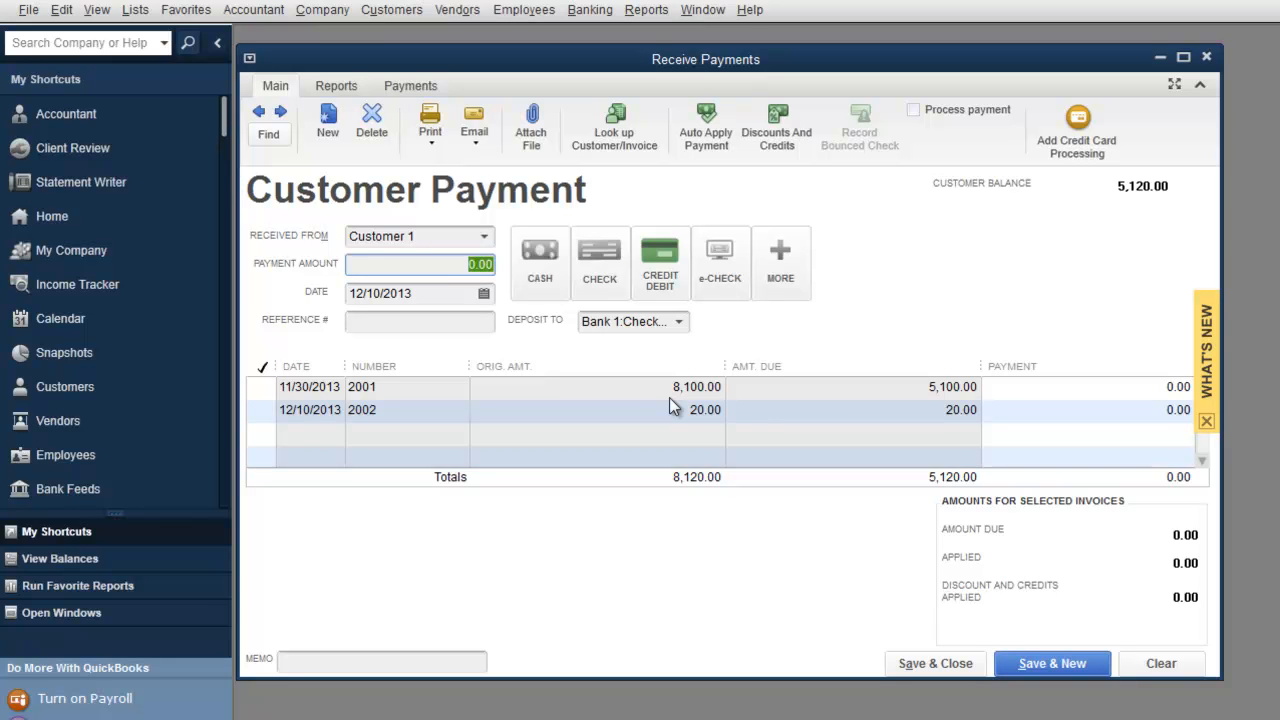
text(6000)
key(Tab)
click(596, 250)
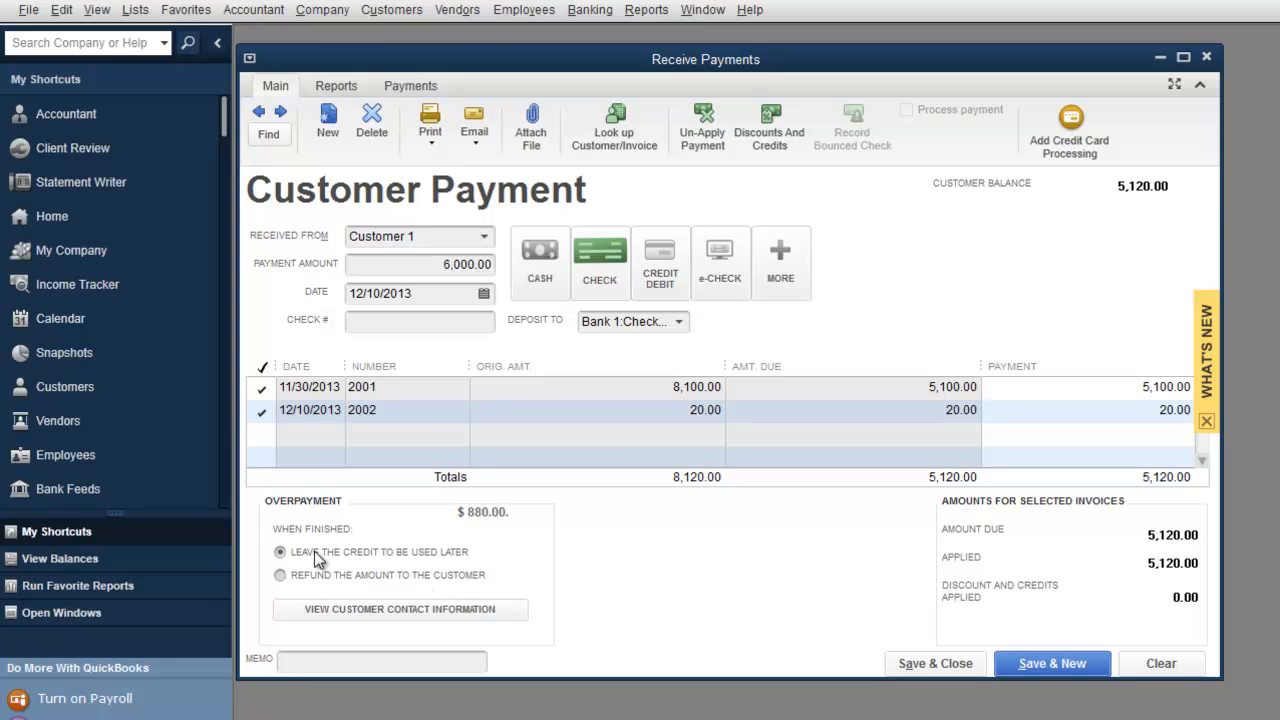
Step: Refund Customer 1's 880.00 overpayment by an unprinted Bank 1 check, then save and close
click(280, 577)
click(1033, 665)
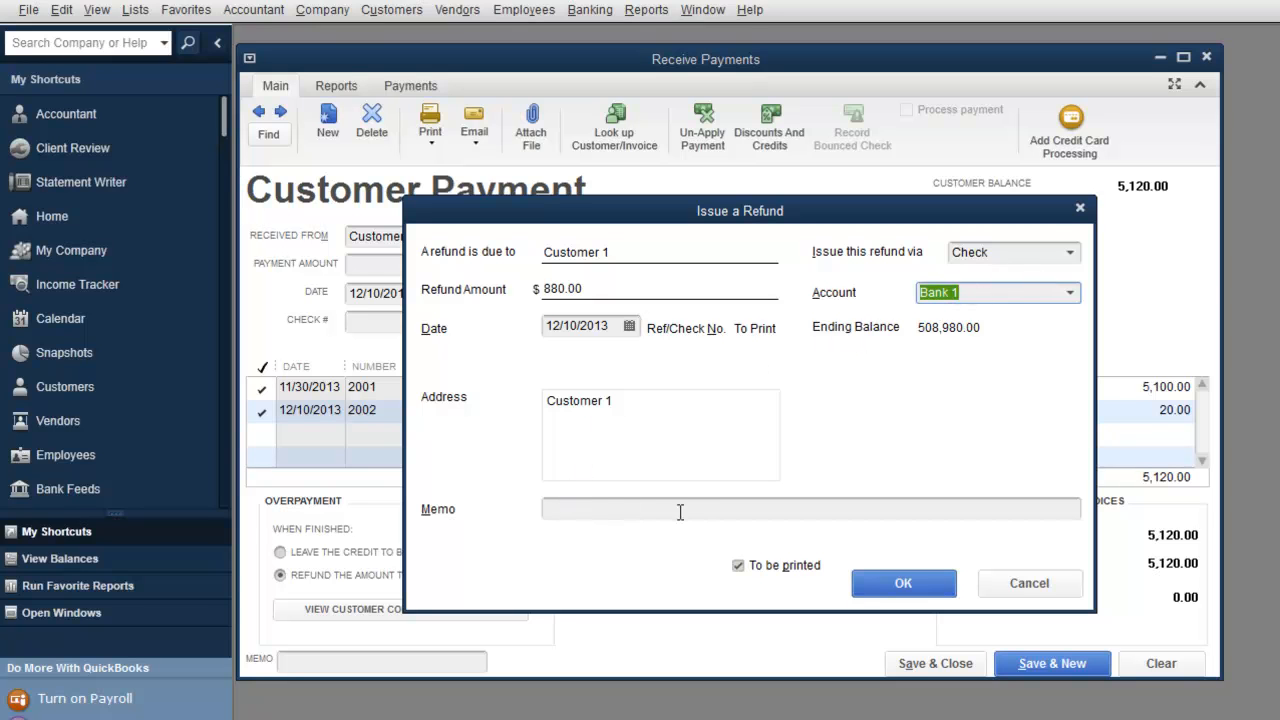
click(739, 566)
click(758, 325)
drag(734, 325, 789, 326)
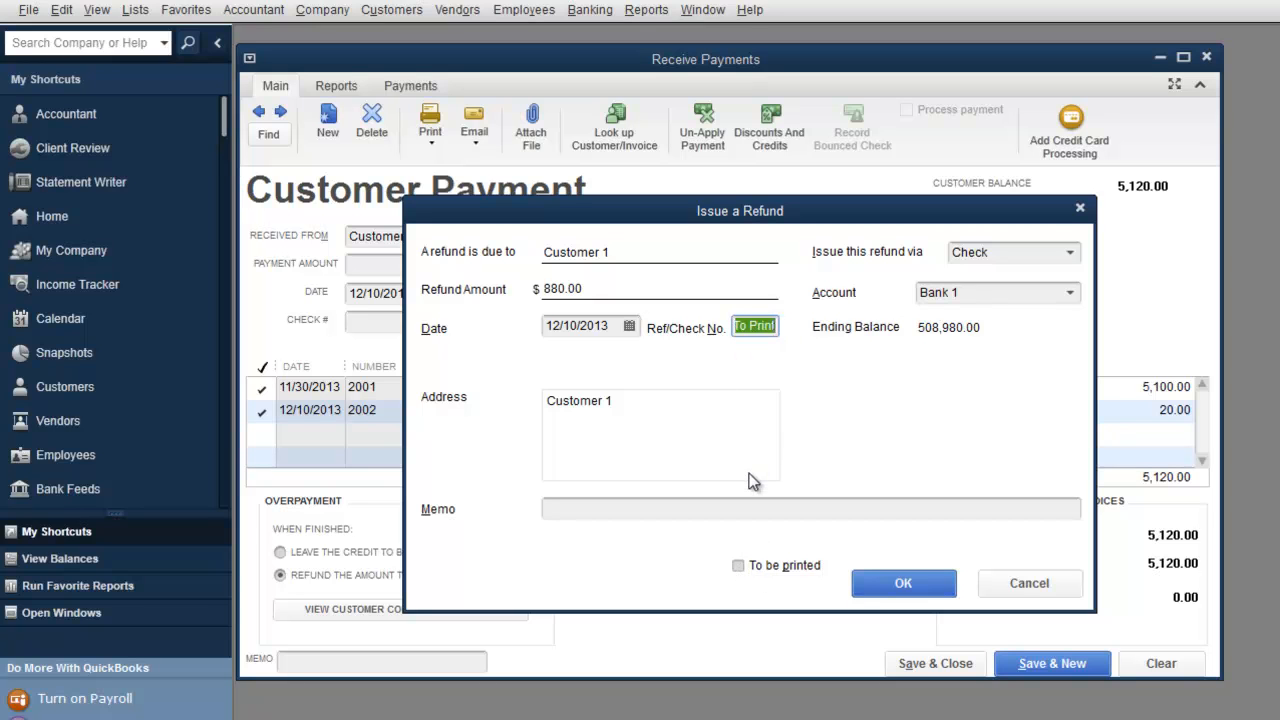
text(1555)
click(889, 580)
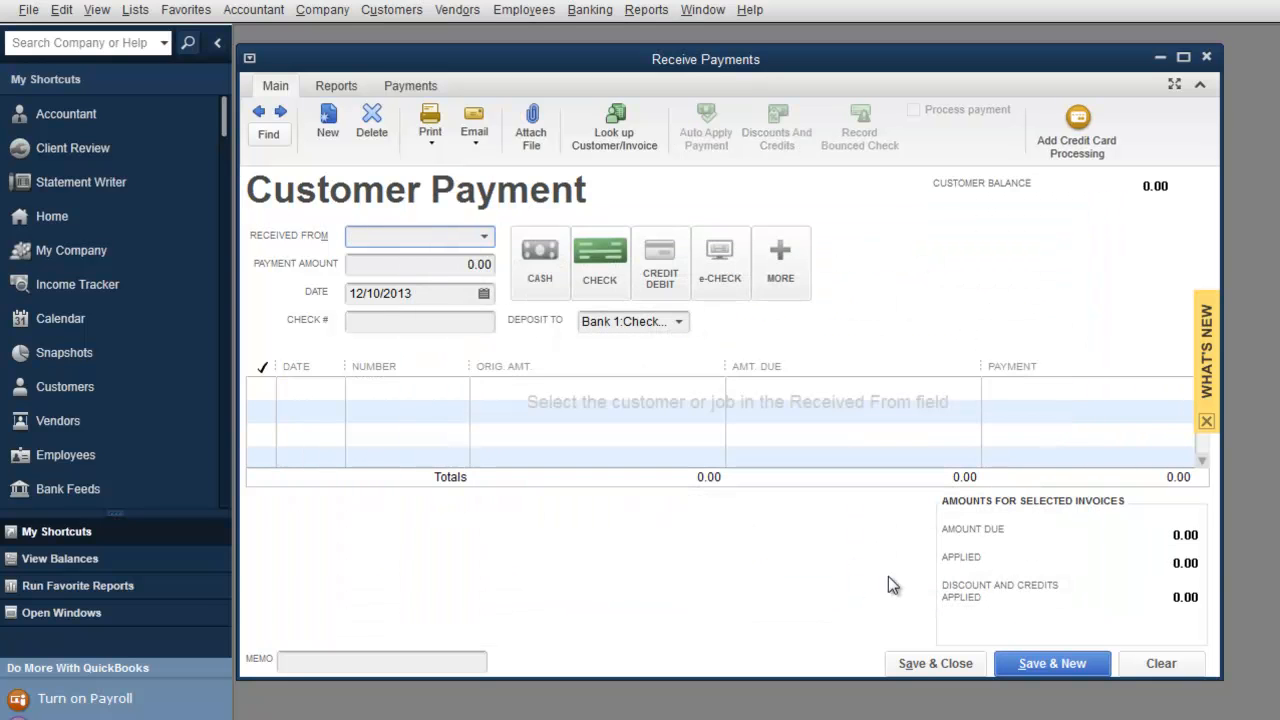
click(938, 666)
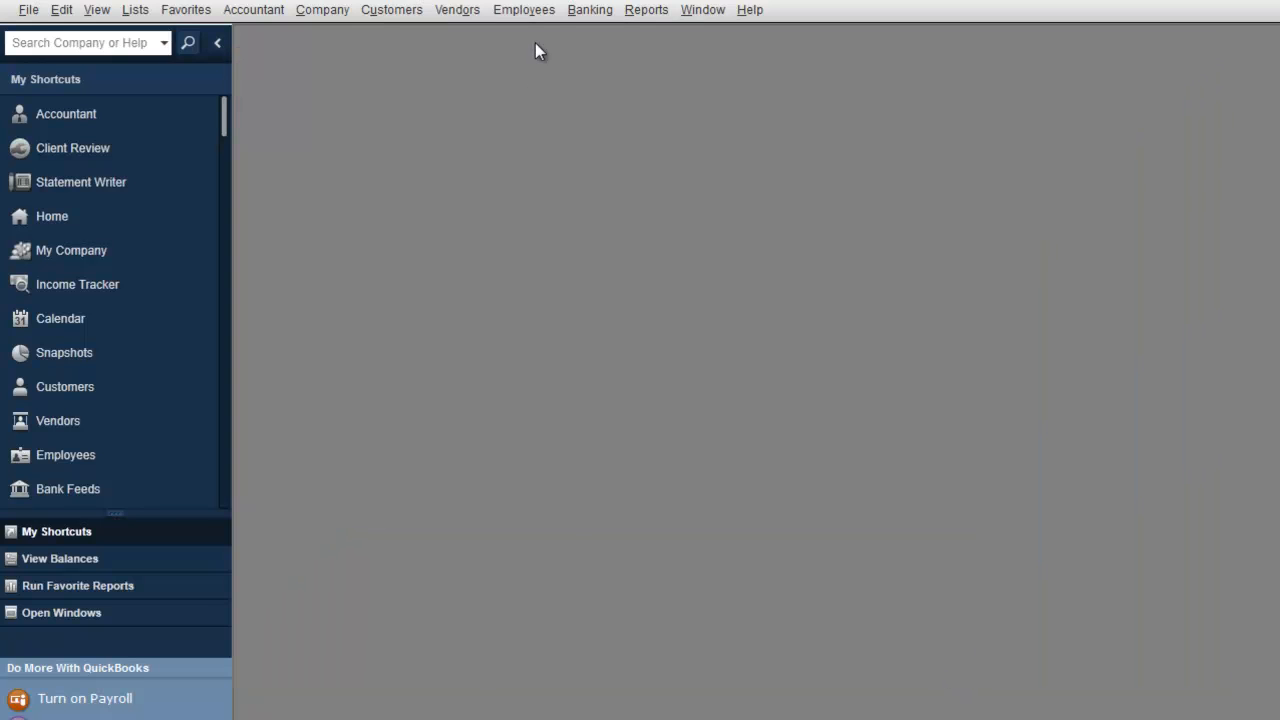
click(577, 12)
click(589, 36)
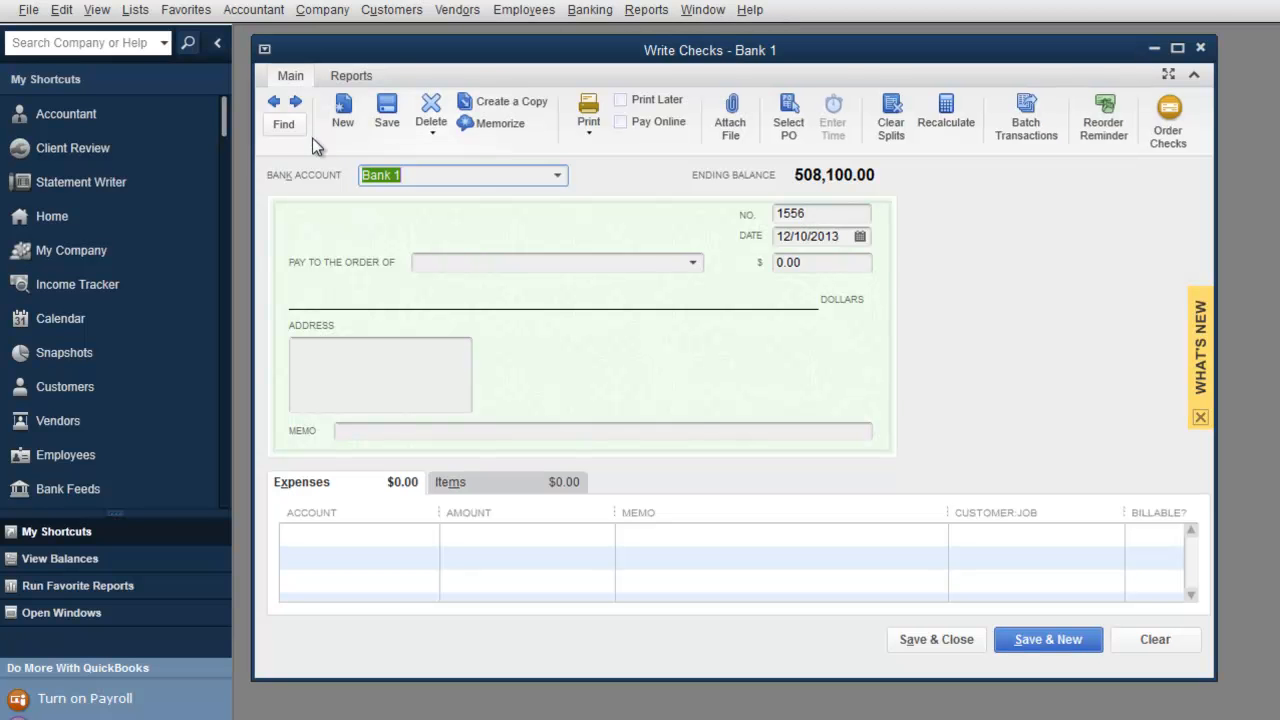
click(548, 175)
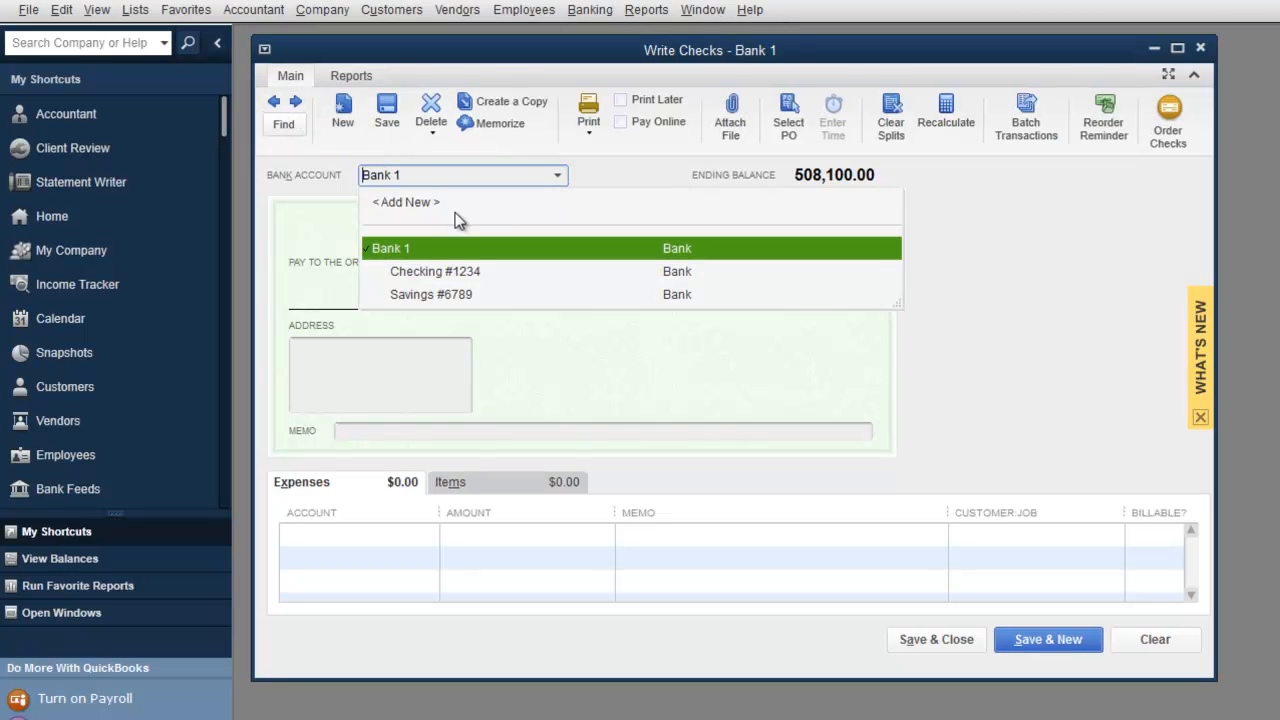
click(425, 273)
click(672, 330)
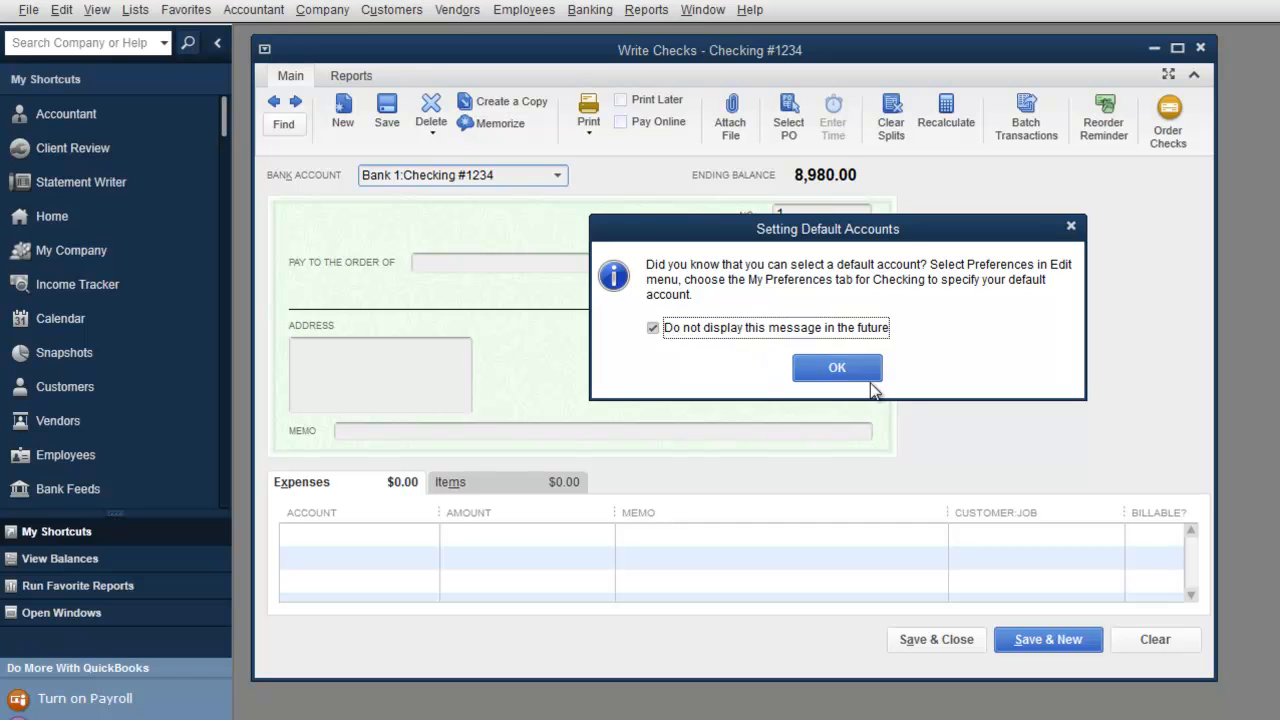
click(850, 366)
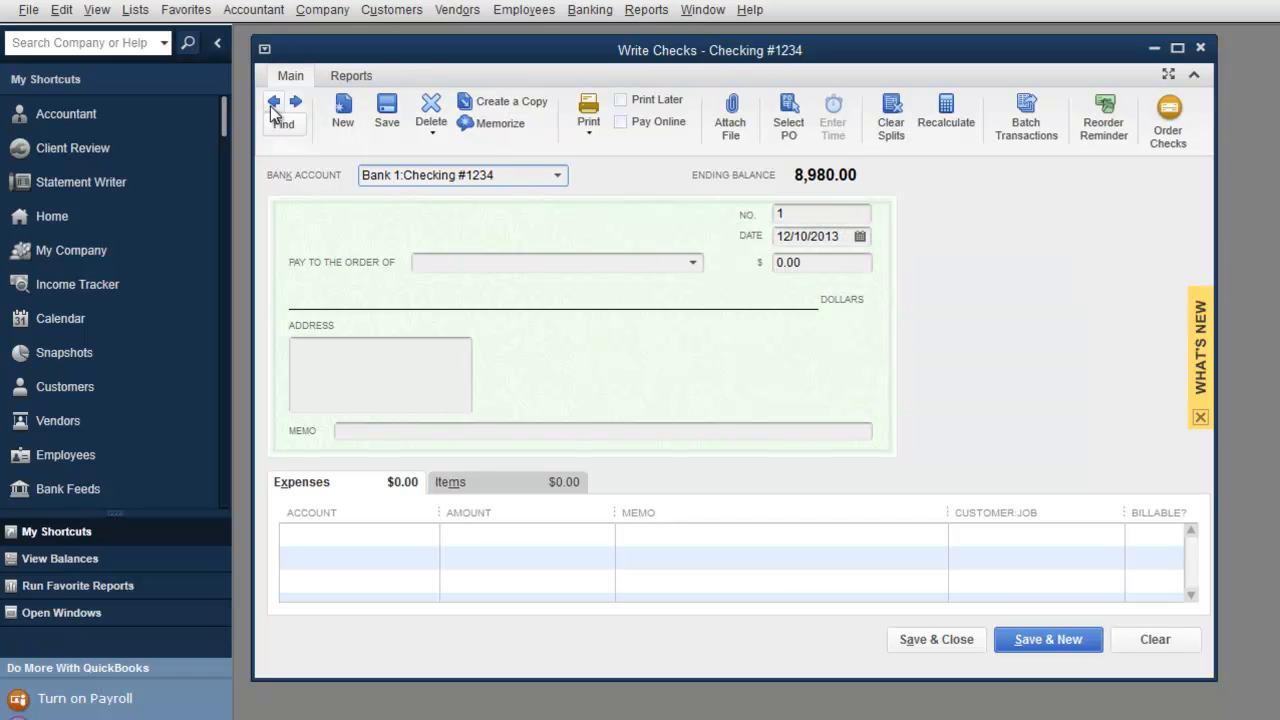
click(557, 175)
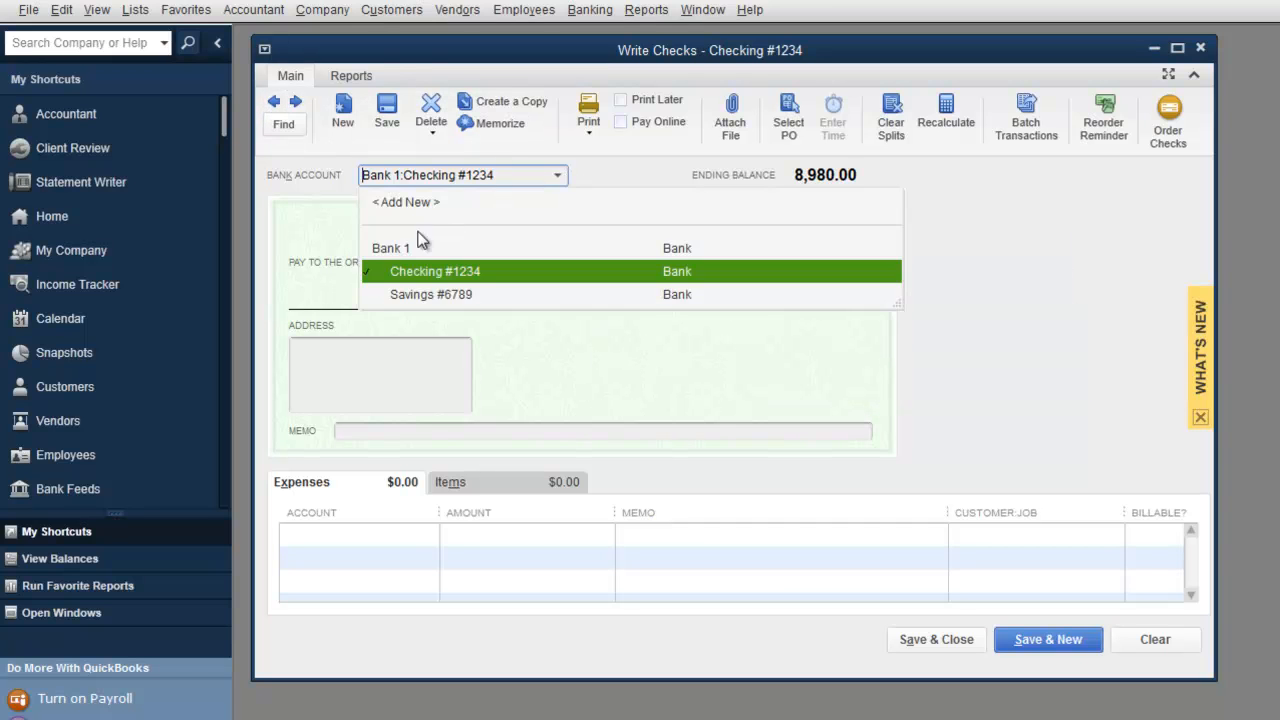
click(423, 242)
click(277, 104)
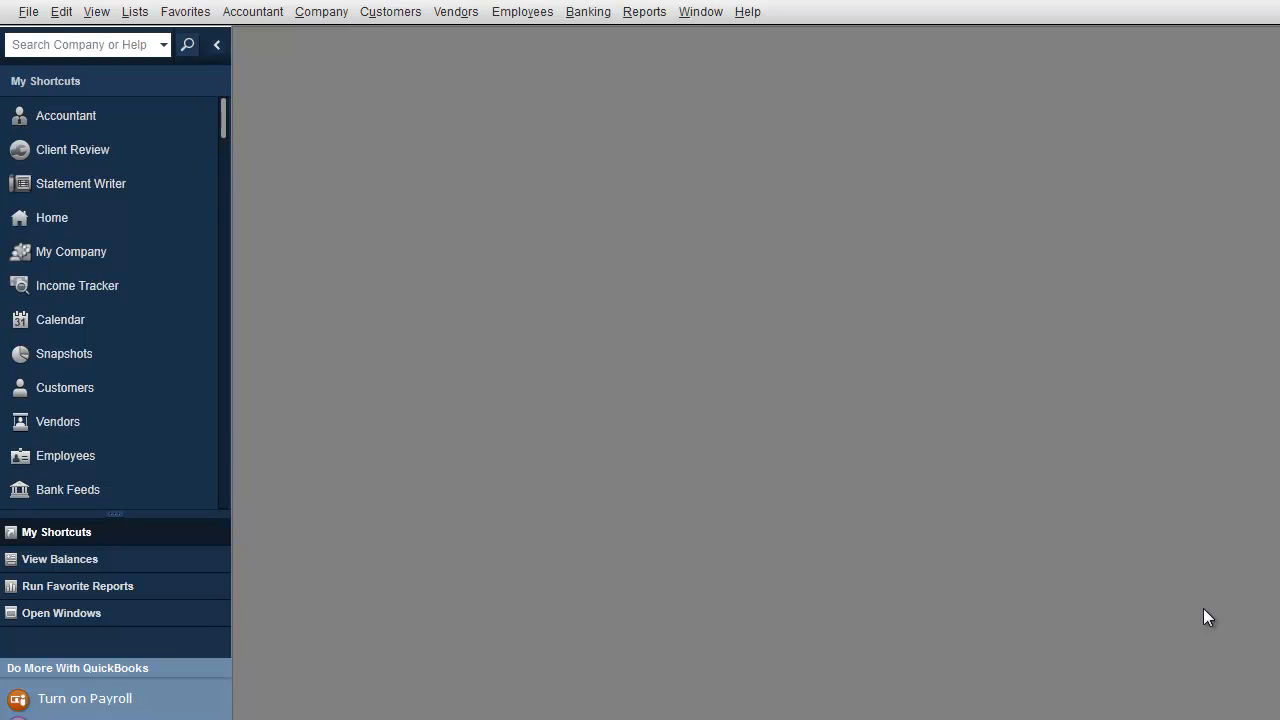
Step: Run the Profit & Loss Standard report for This Fiscal Year and open Customize Report
click(638, 15)
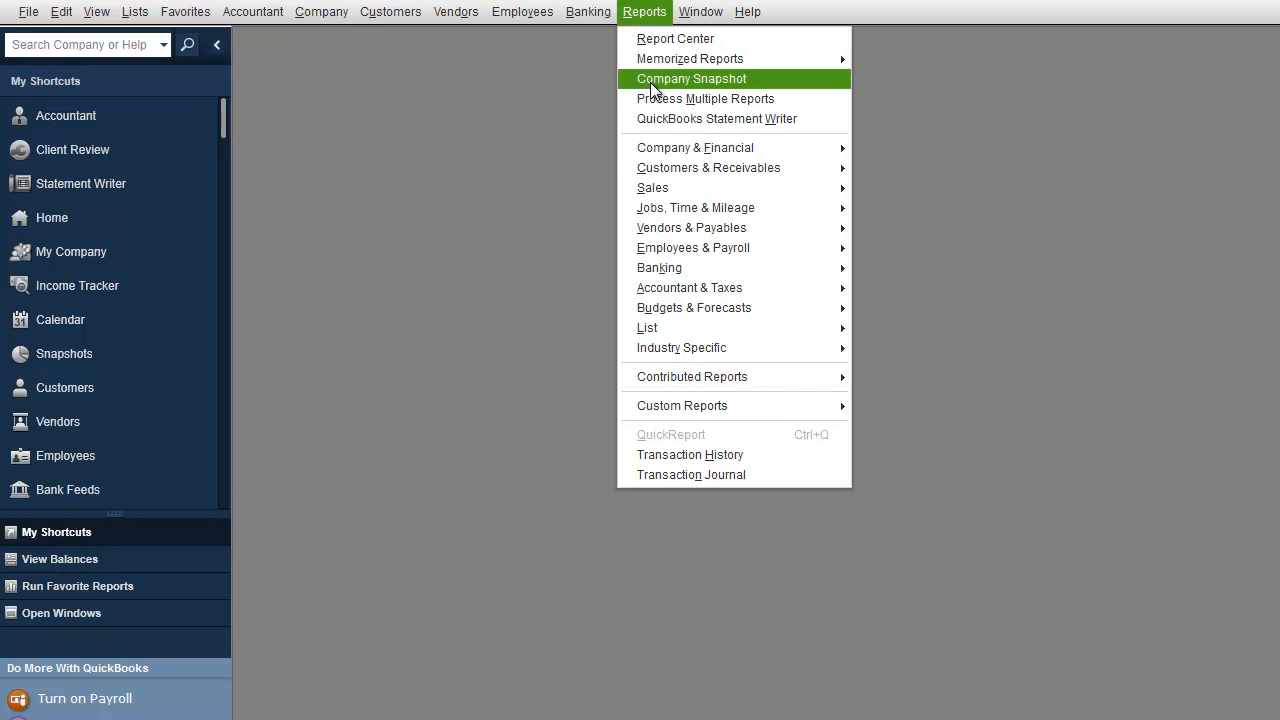
mouse_move(677, 150)
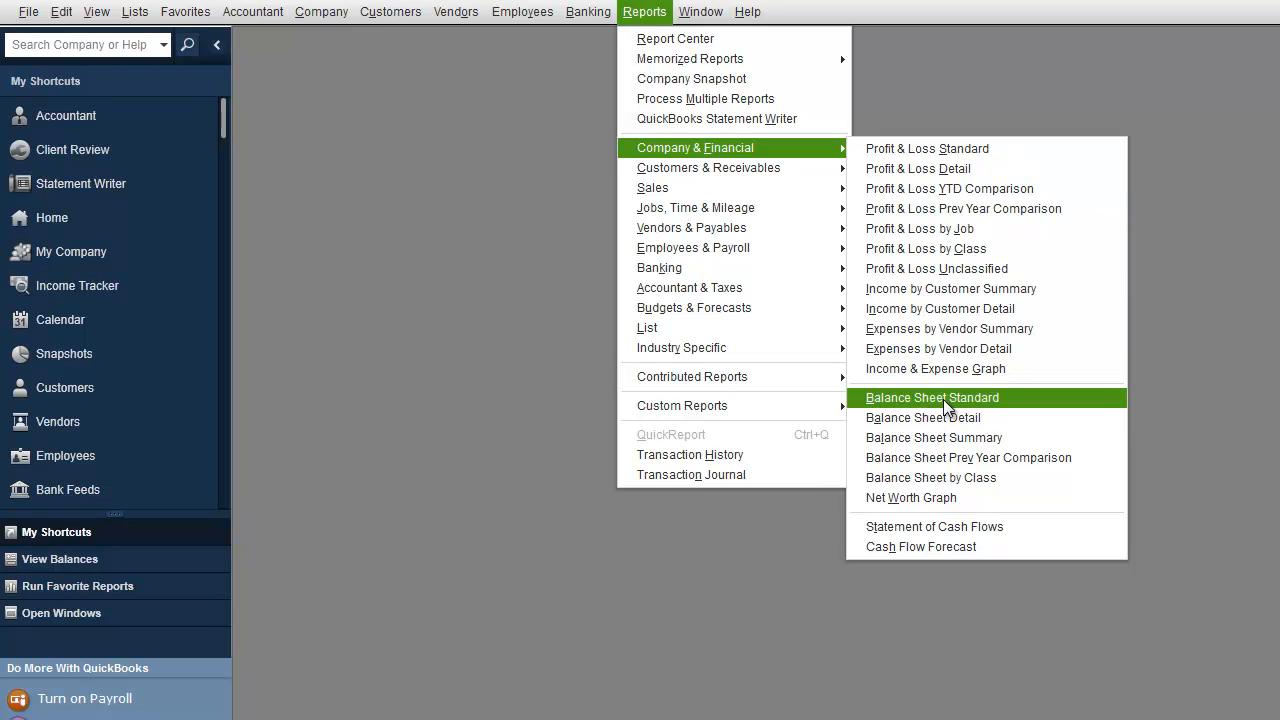
click(922, 157)
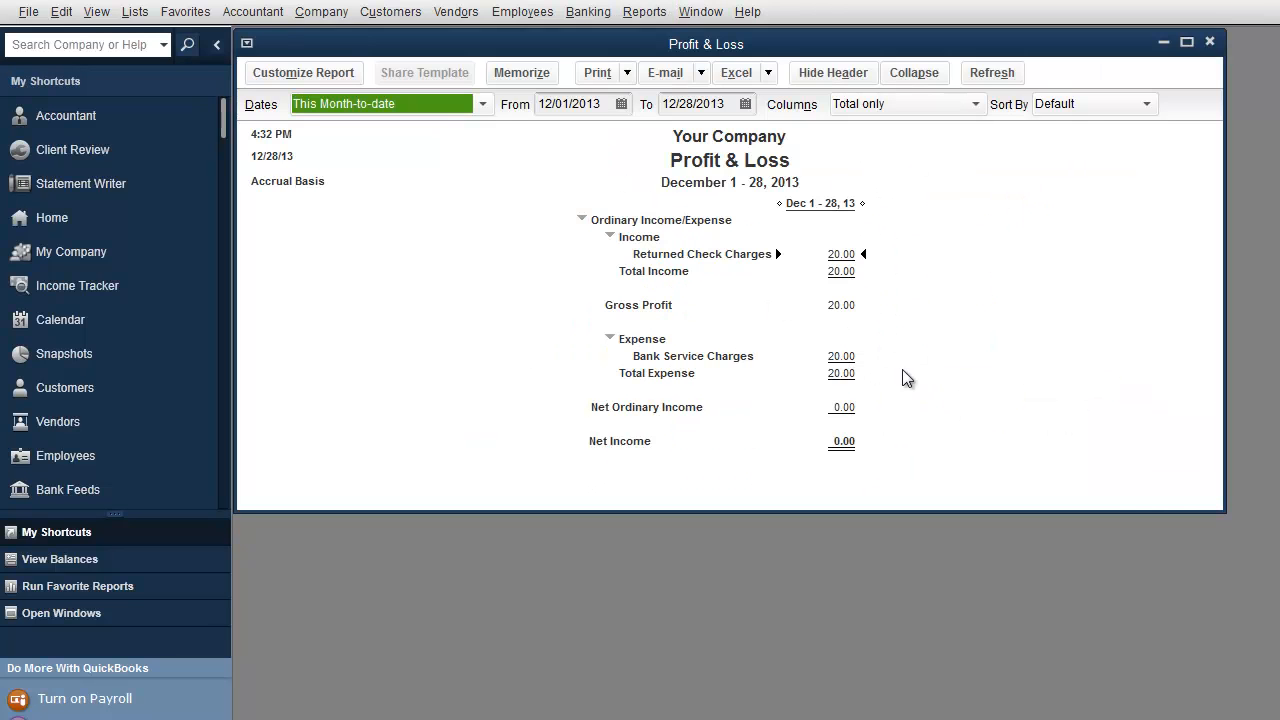
drag(1222, 513, 1180, 657)
click(345, 105)
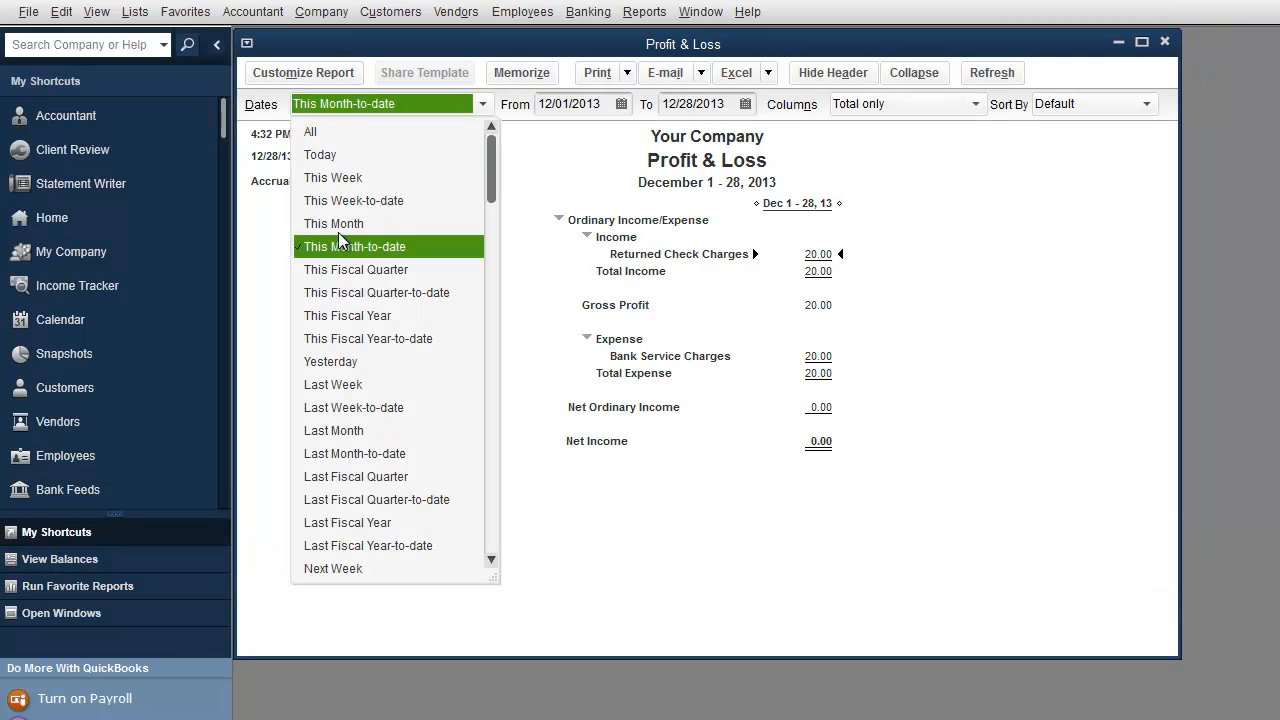
click(350, 316)
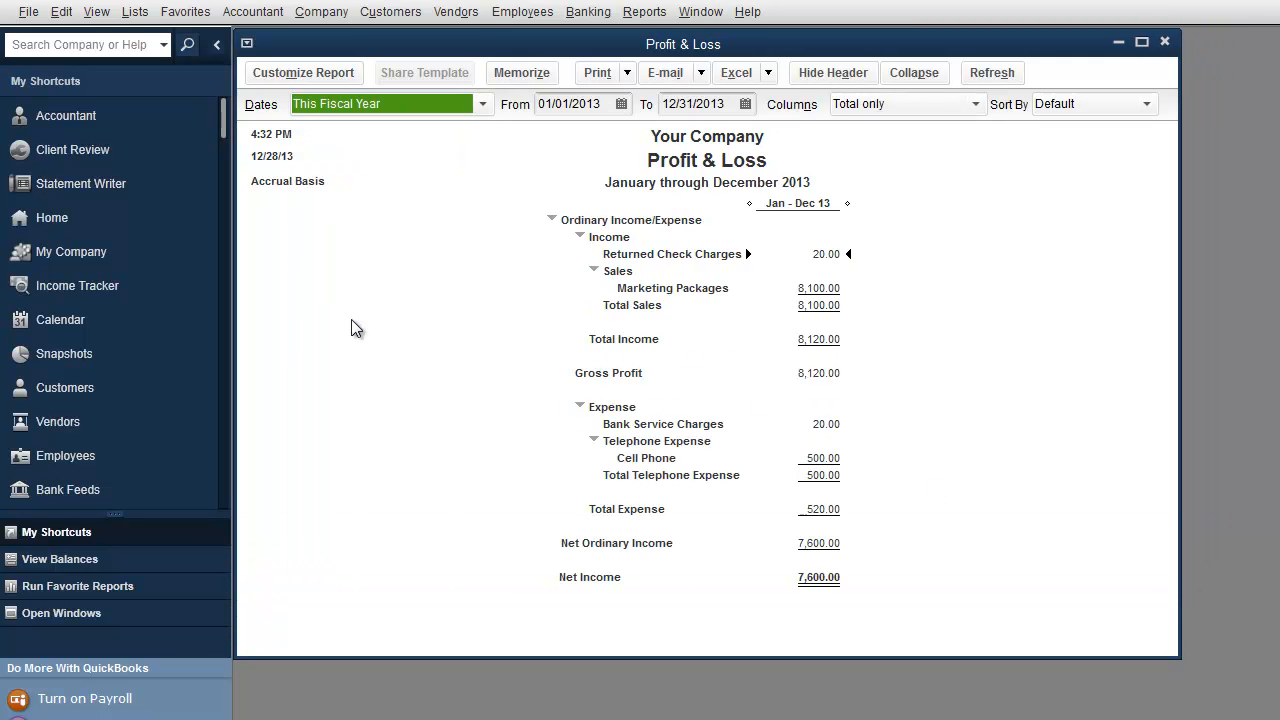
click(304, 73)
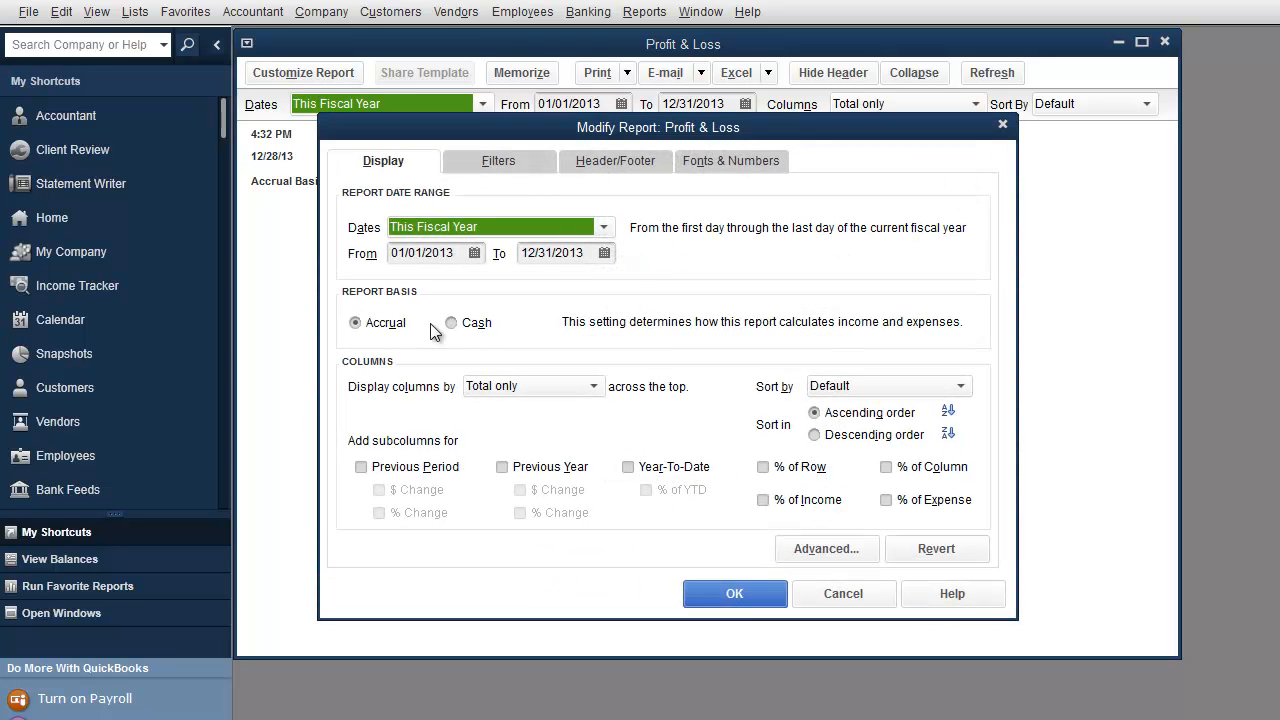
Step: Switch the Profit & Loss report to Cash basis, showing 8,100.00 net income
click(453, 324)
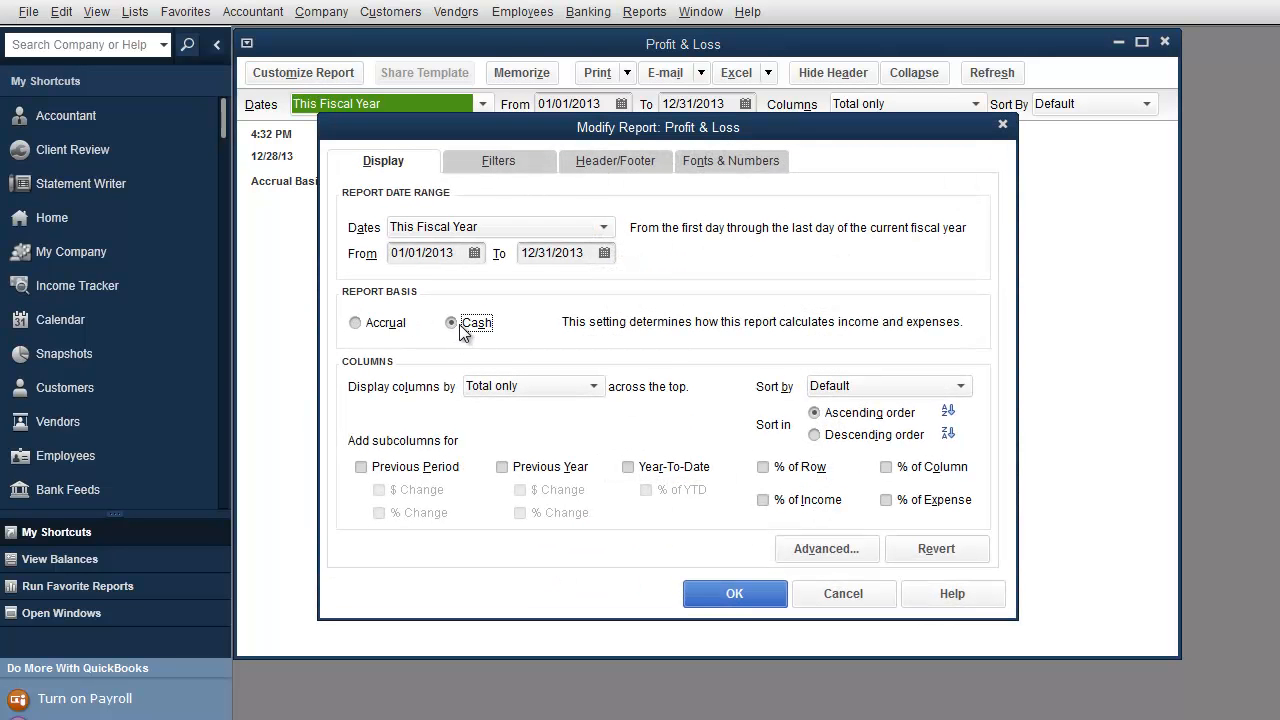
click(723, 594)
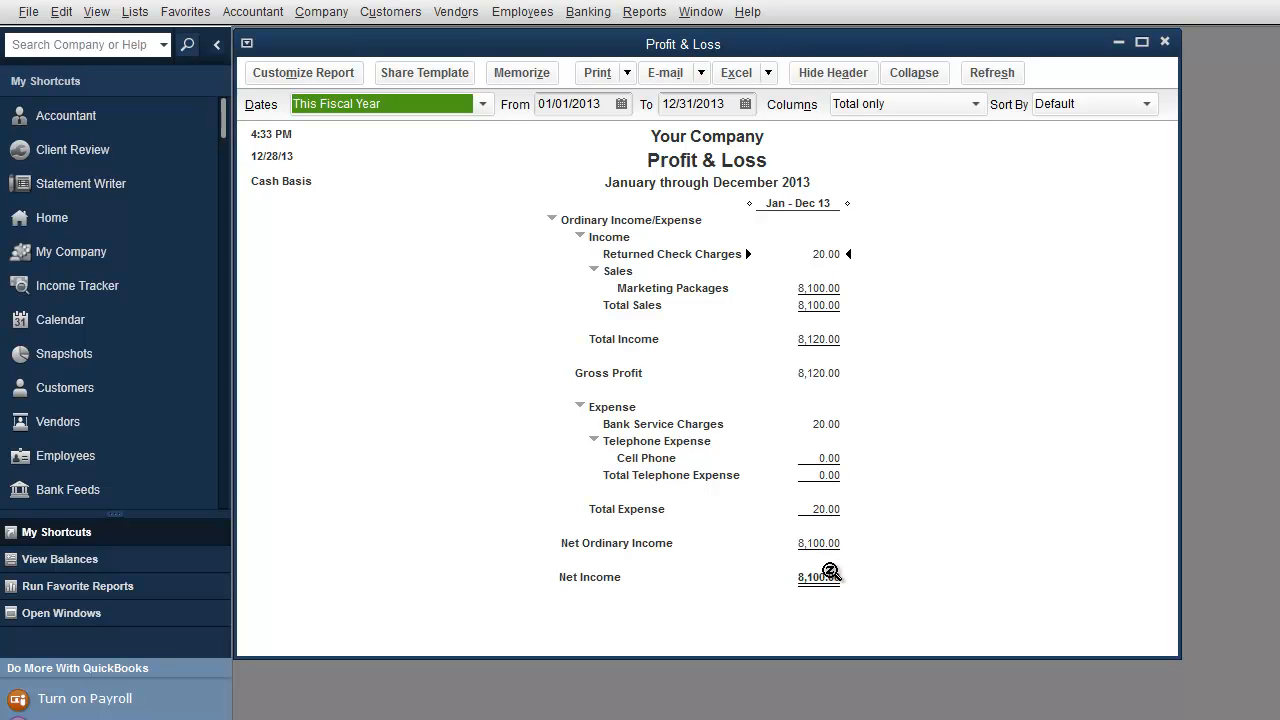
click(642, 11)
mouse_move(798, 149)
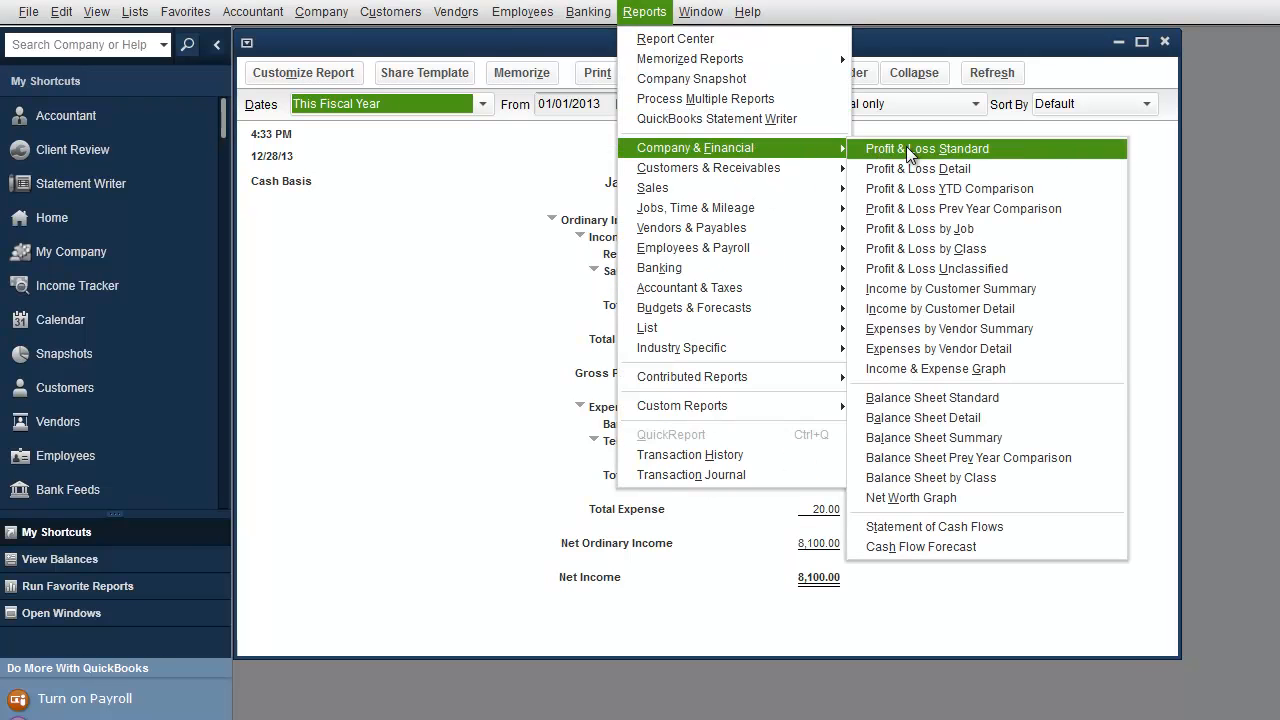
click(958, 399)
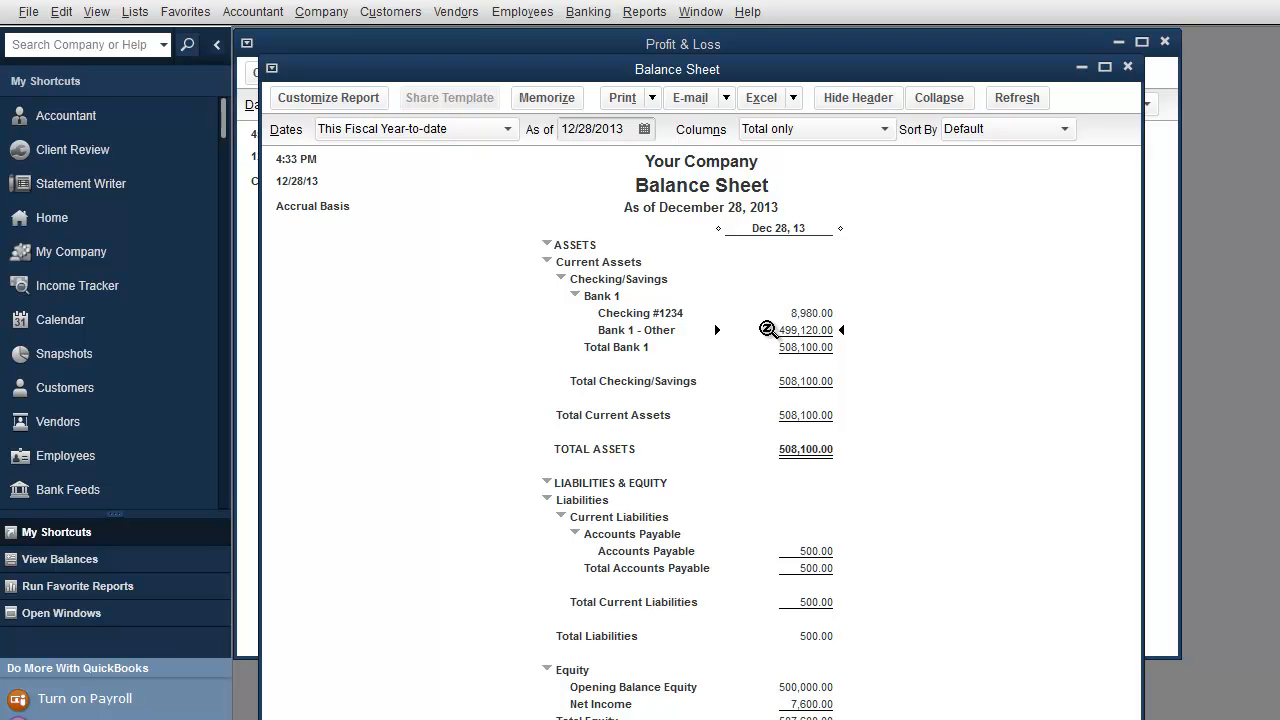
click(1128, 67)
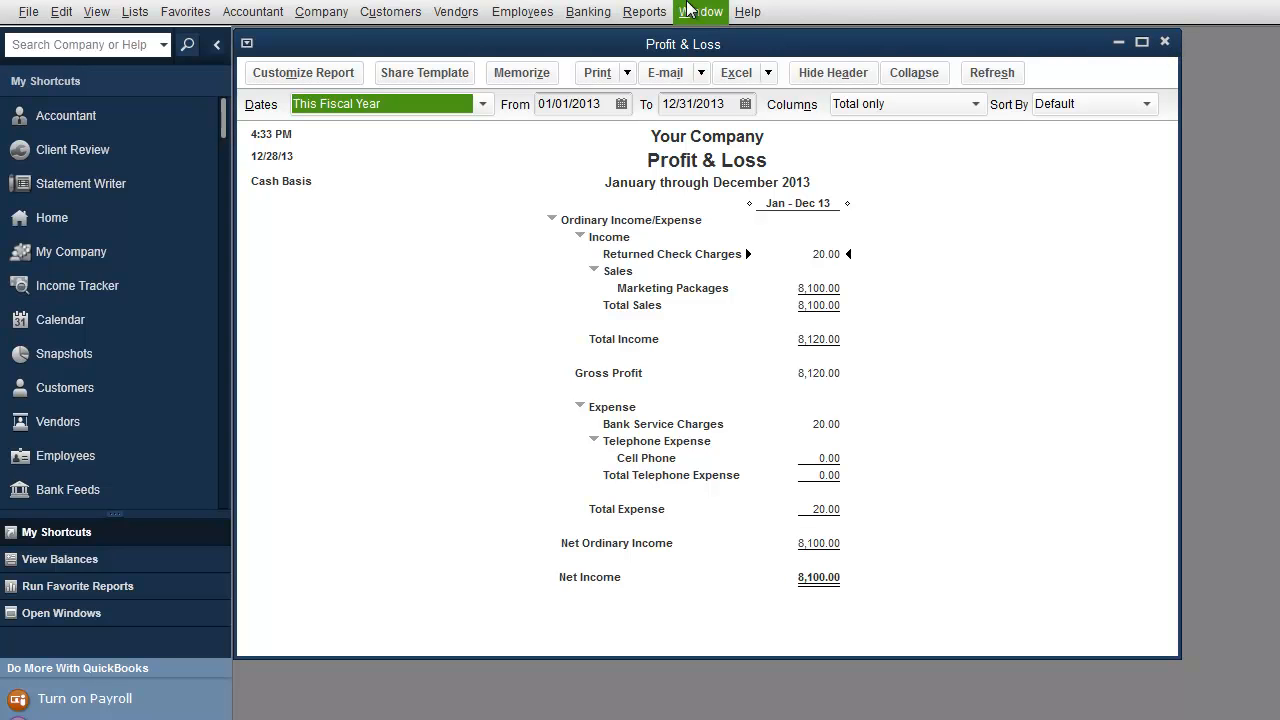
Step: Browse the List, Employees & Payroll, and Jobs, Time & Mileage report submenus
click(645, 12)
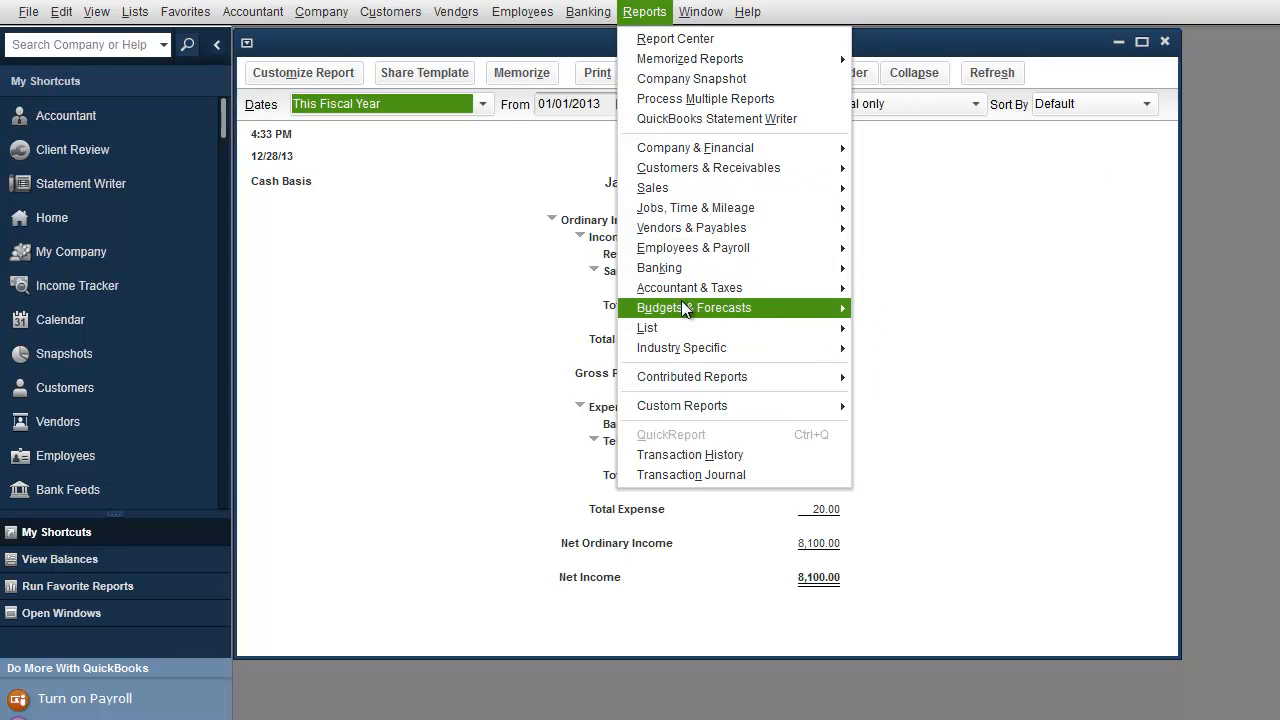
mouse_move(694, 337)
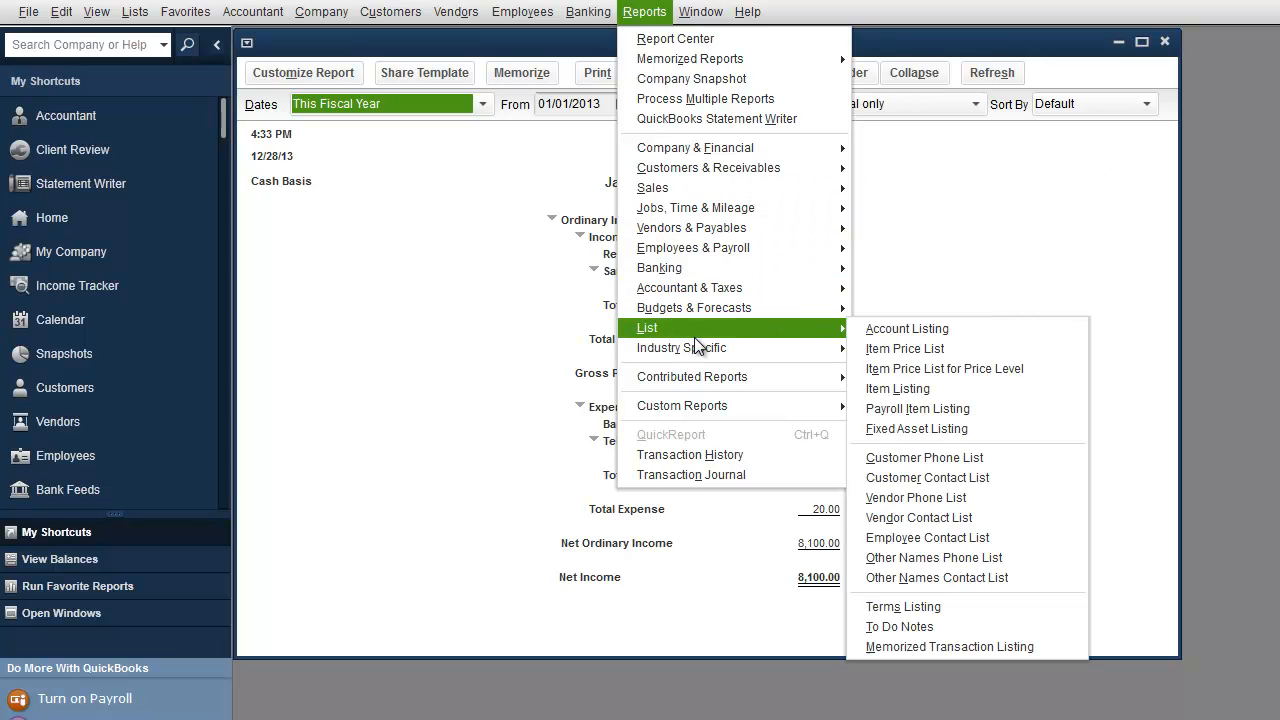
mouse_move(705, 242)
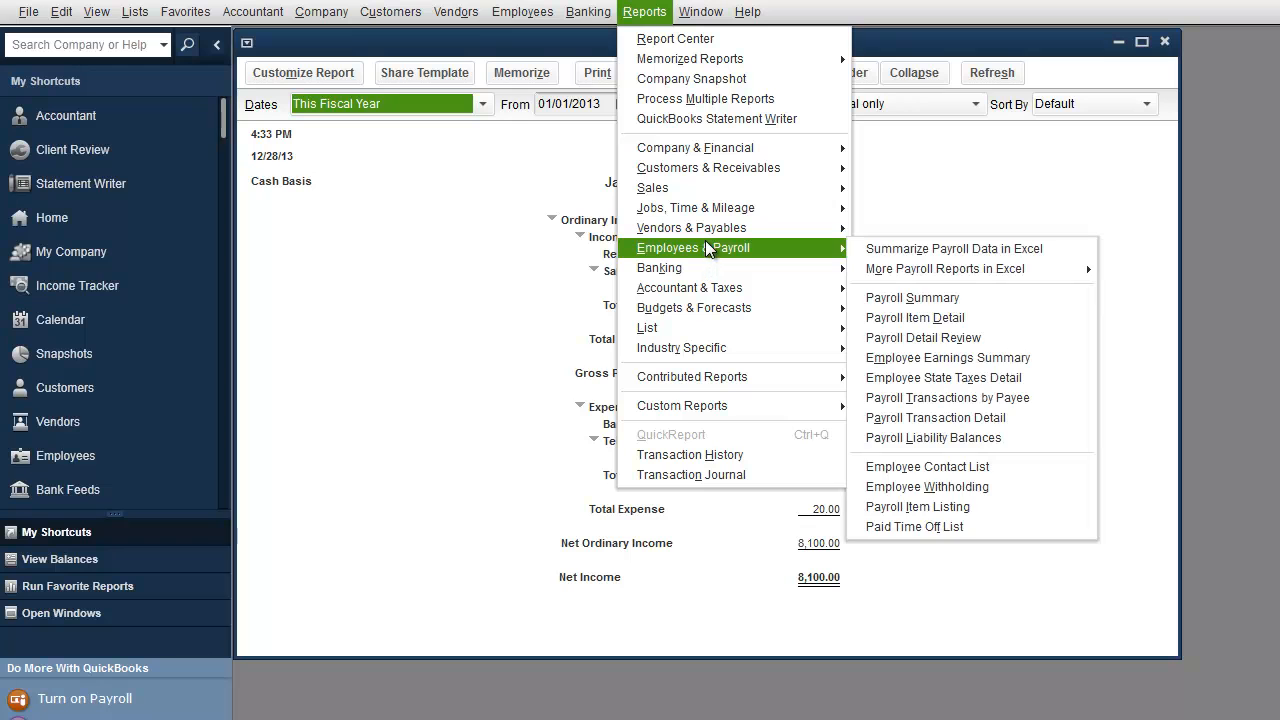
mouse_move(712, 205)
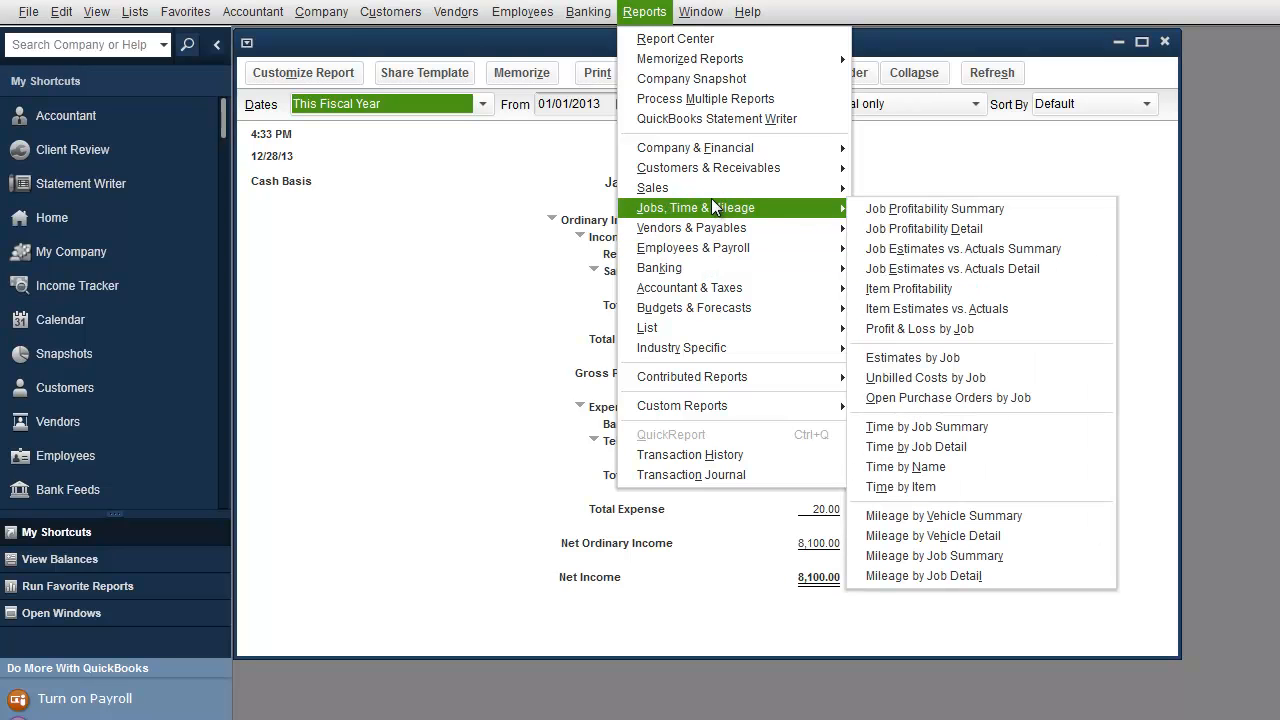